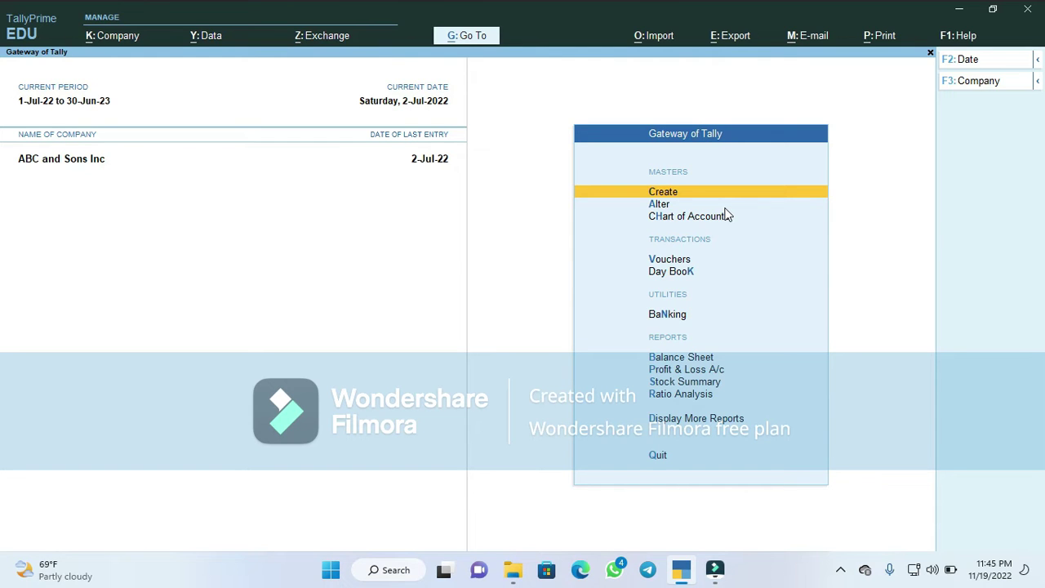
Open voucher entry and switch to a new purchase voucher
key("Down")
key("Down")
key("Down")
key("Down")
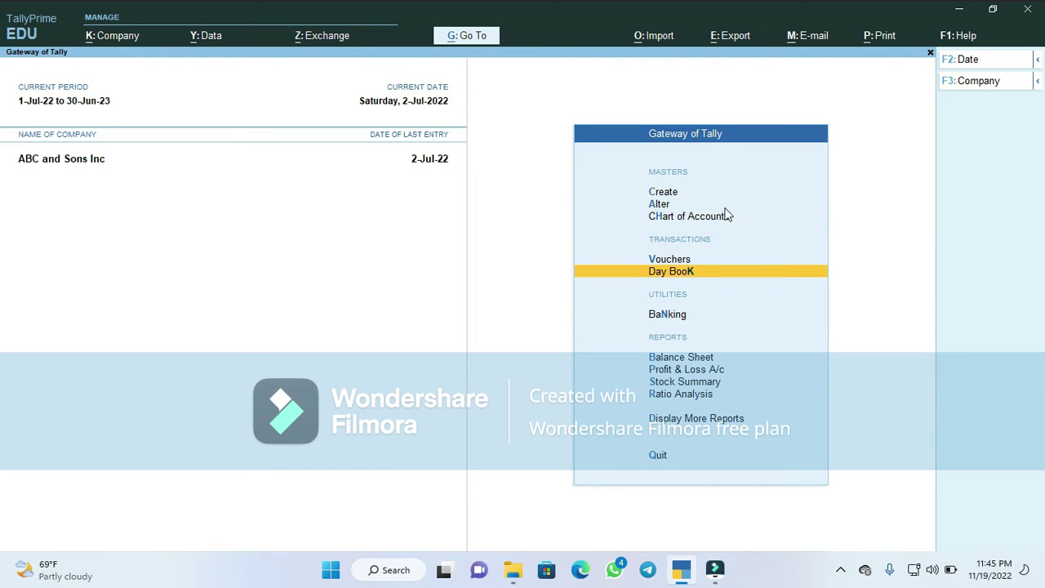
key("Up")
key("Return")
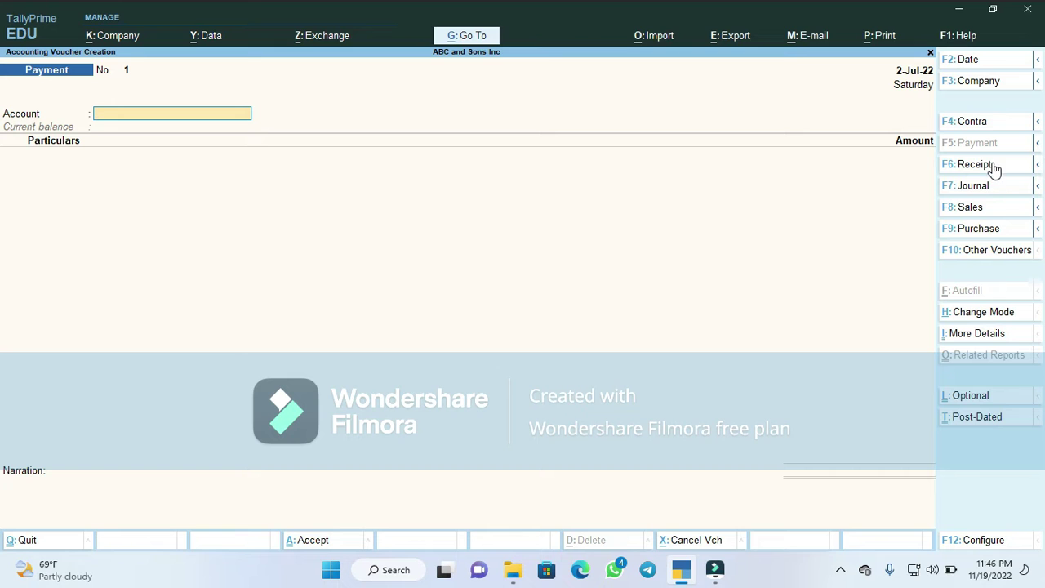
left_click(976, 235)
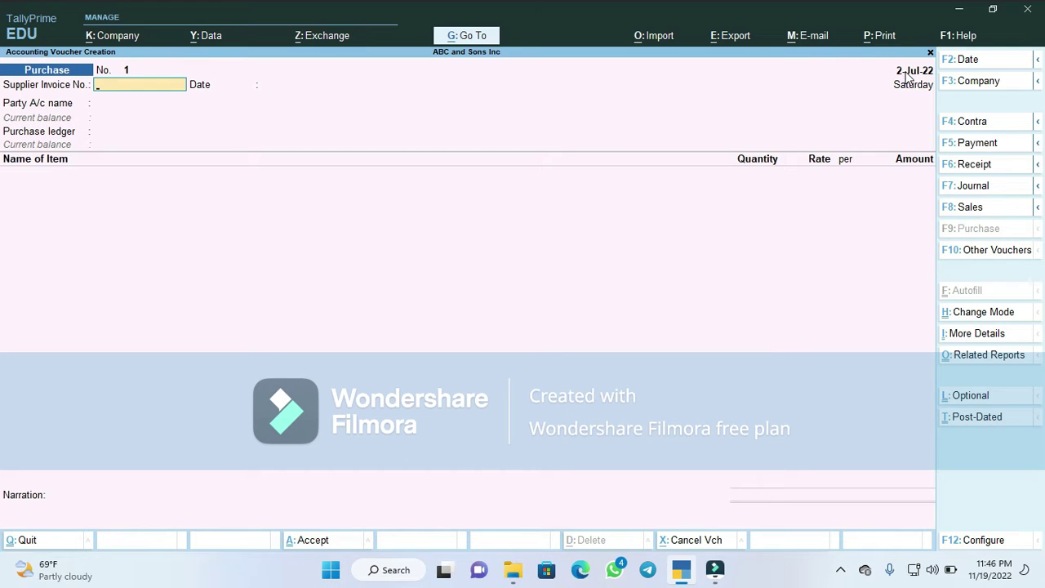
Change the purchase voucher date to 1/7/2022
left_click(965, 65)
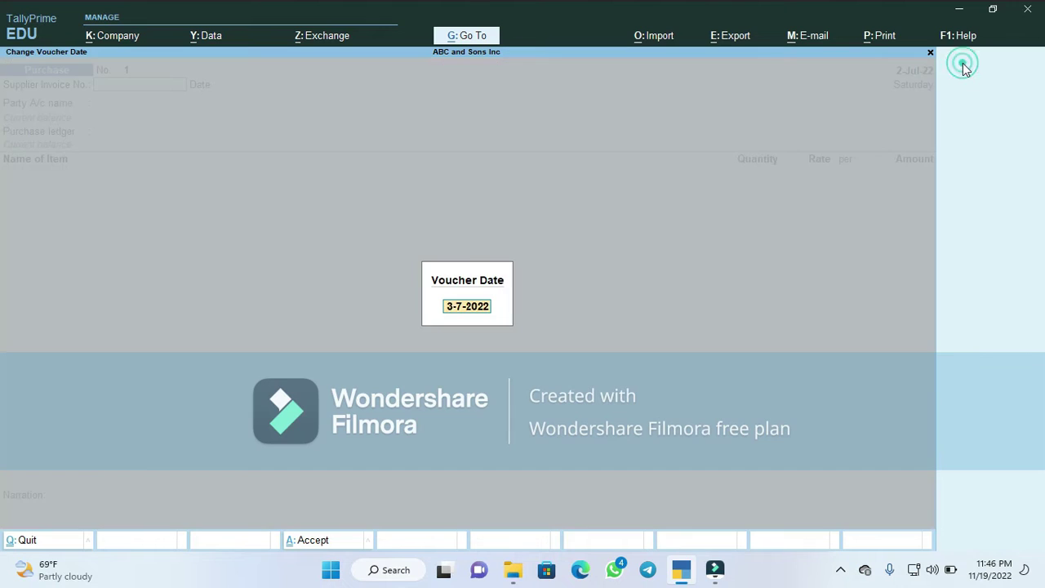
type("1")
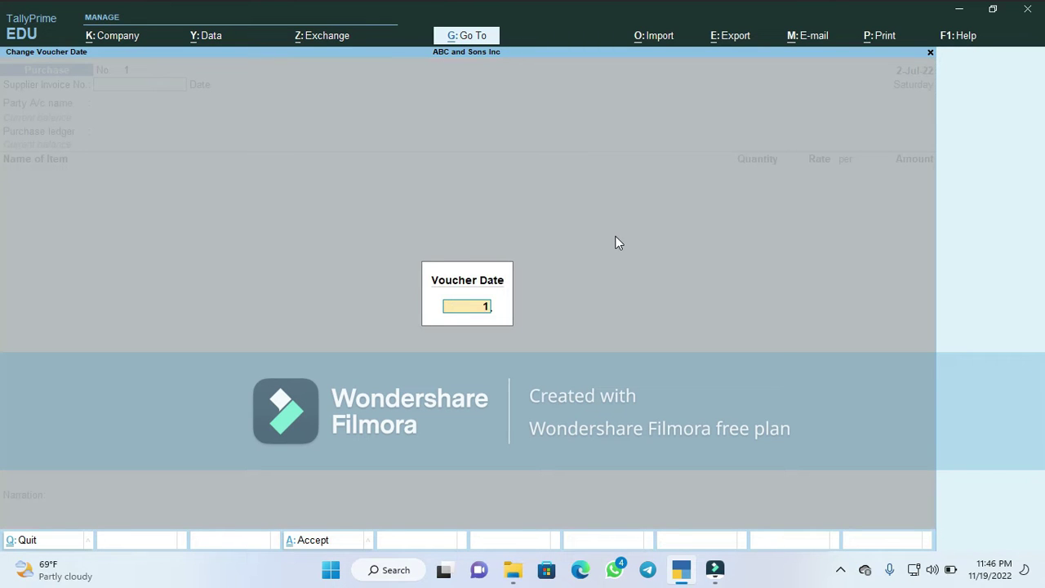
type("/7/2022")
key("Return")
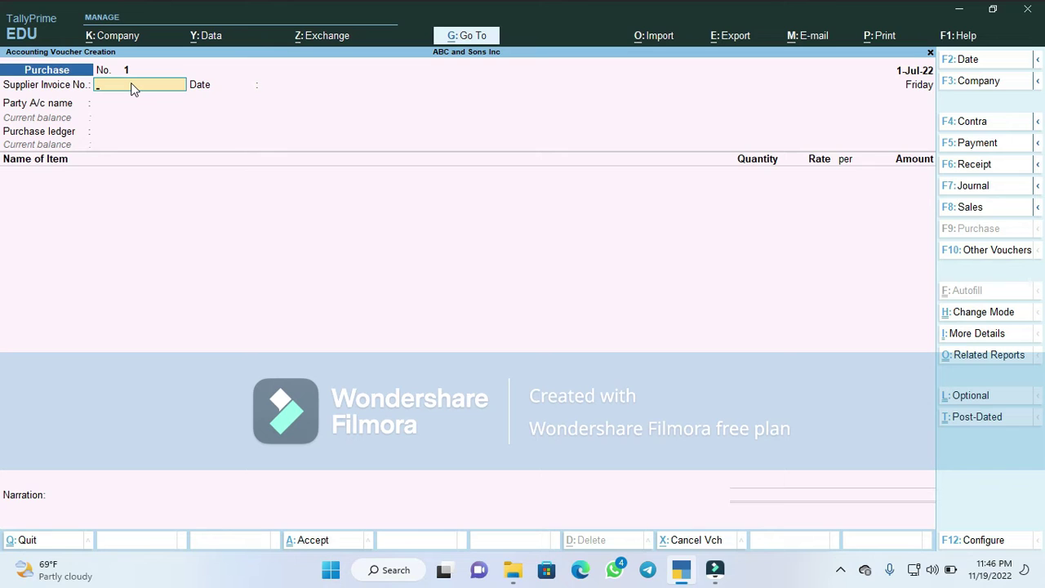
Enter 003 as the supplier invoice number and accept 1-Jul-22 as the invoice date
type("002")
key("BackSpace")
type("3")
key("Return")
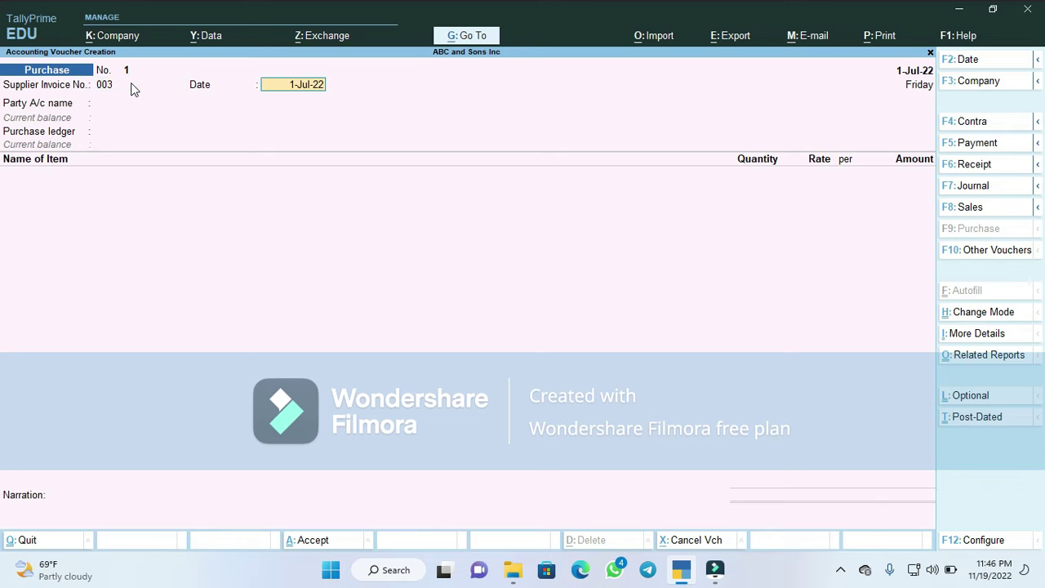
key("Return")
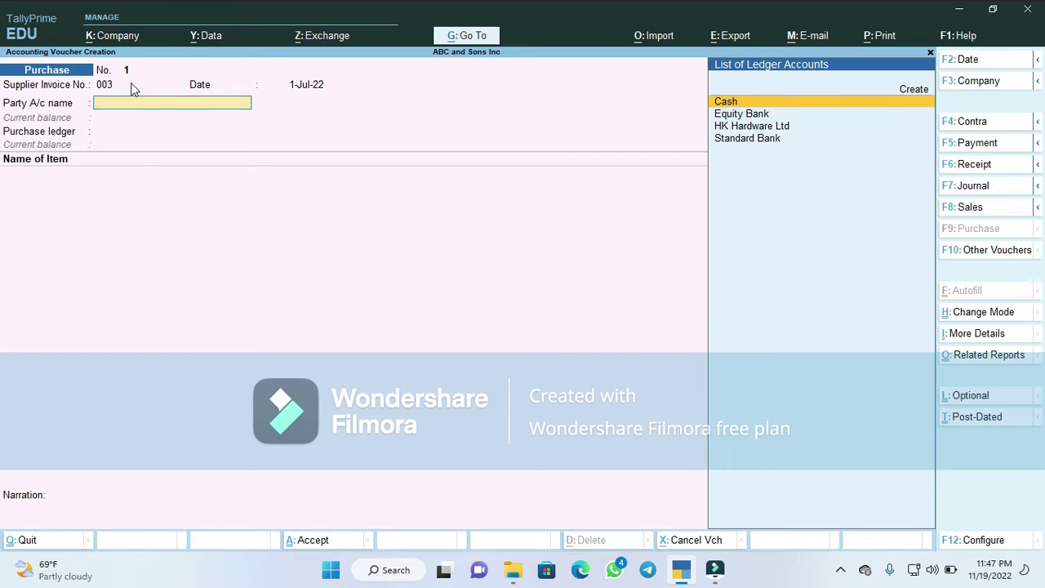
Choose Cash as the party account for the purchase voucher
key("Down")
key("Down")
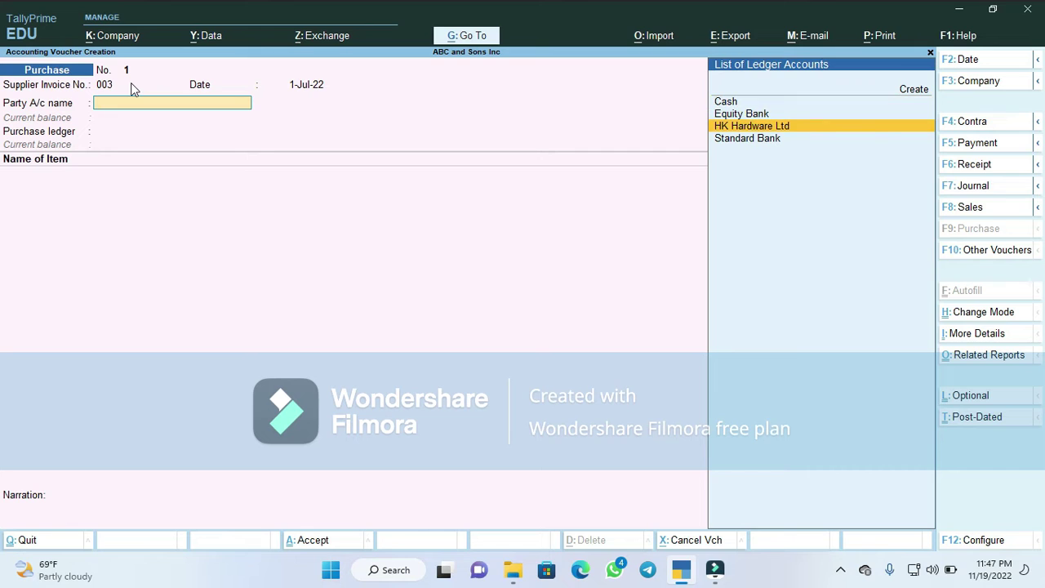
key("Up")
key("Down")
key("Down")
key("Up")
key("Up")
key("Up")
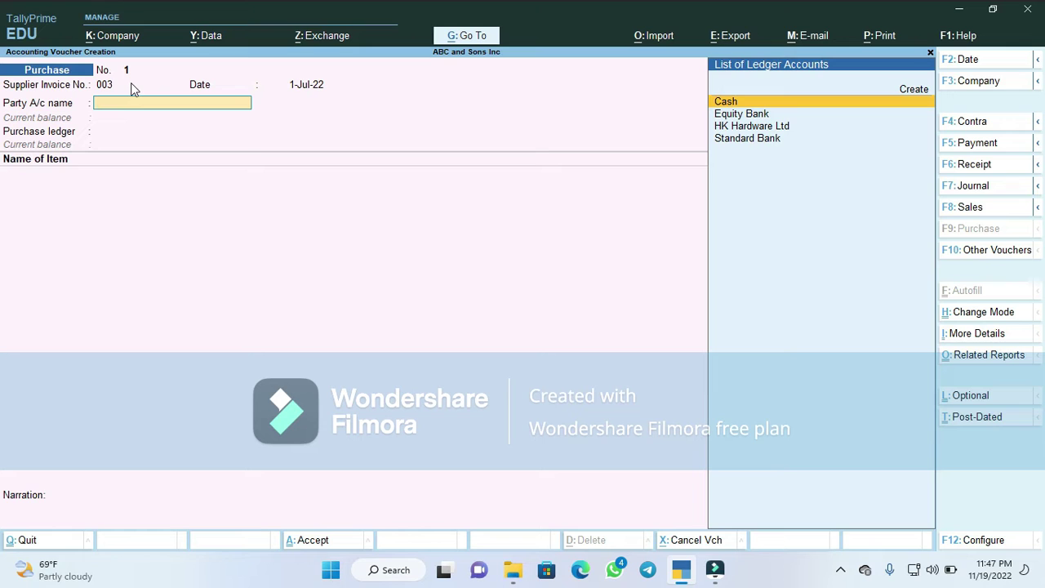
key("Down")
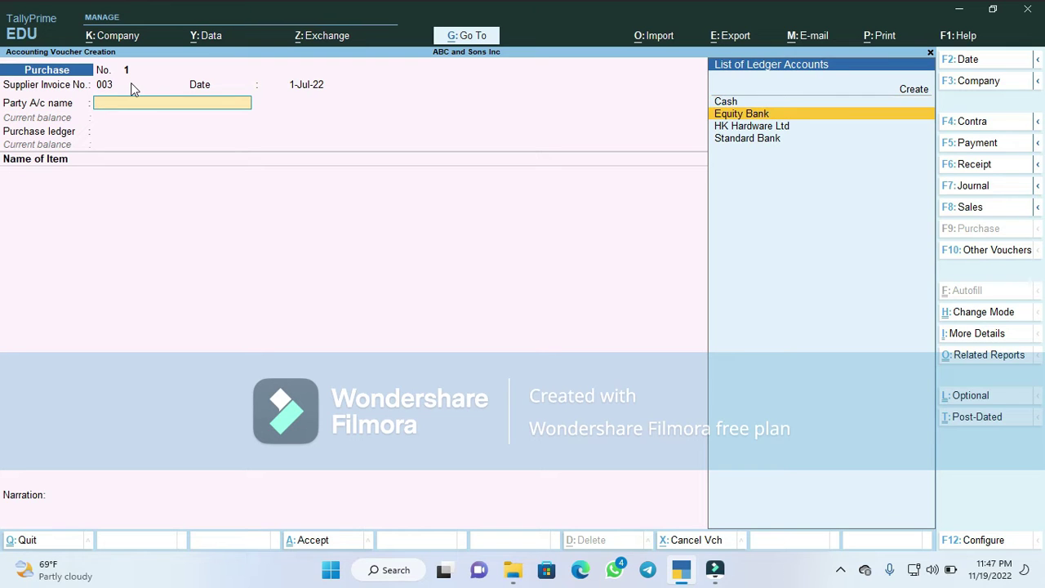
key("Up")
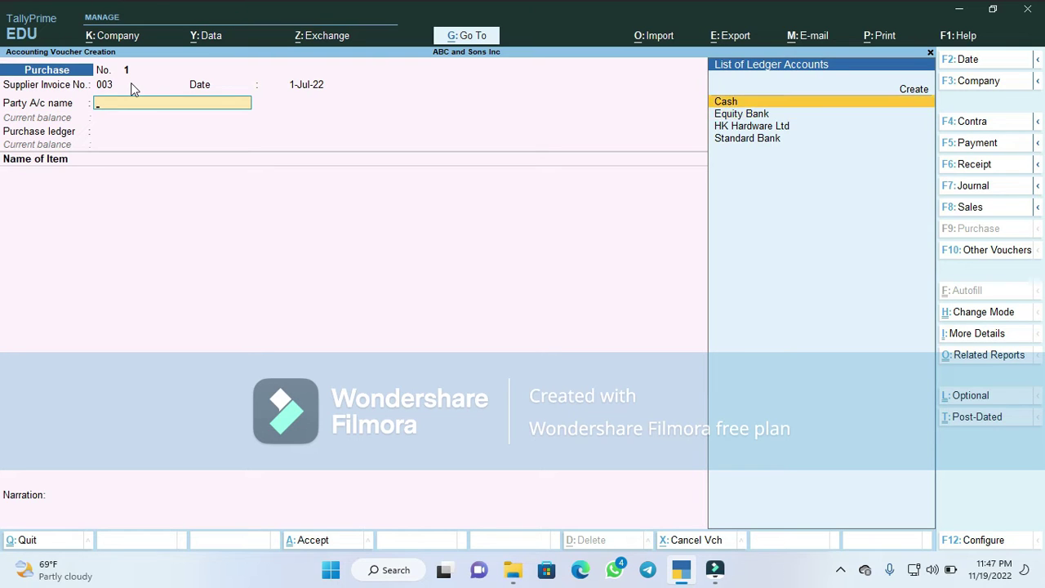
key("Return")
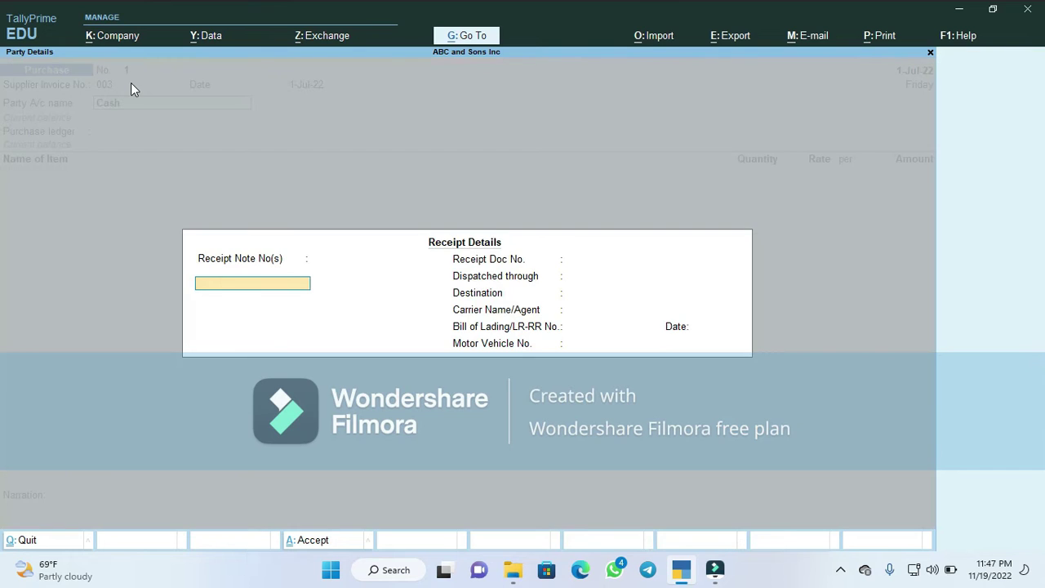
Leave the other receipt details blank and enter the motor vehicle number
key("Return")
key("Return")
key("Return")
key("Return")
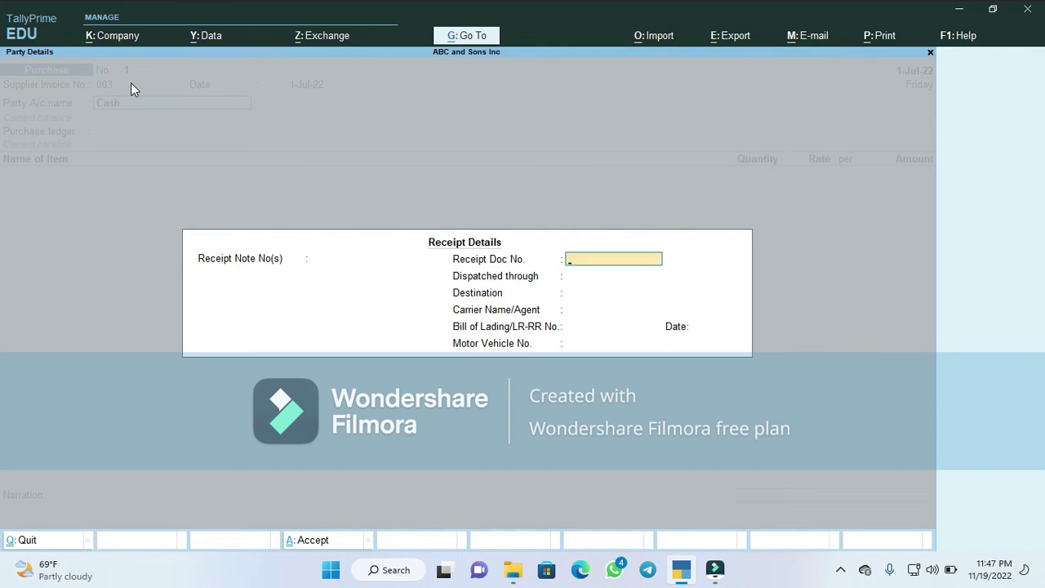
key("Return")
key("Return")
key("Return")
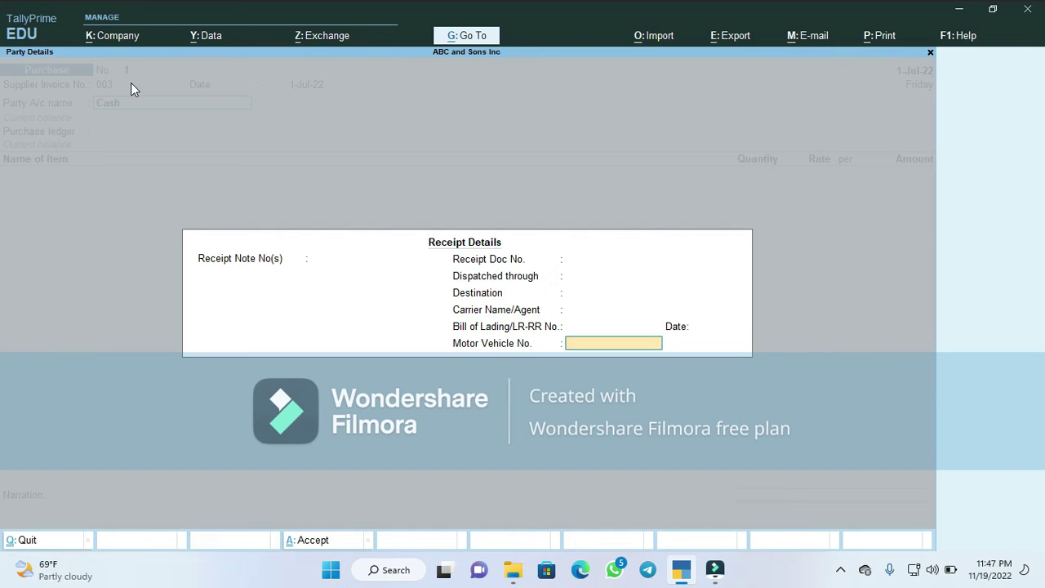
type("UAM 358")
key("Return")
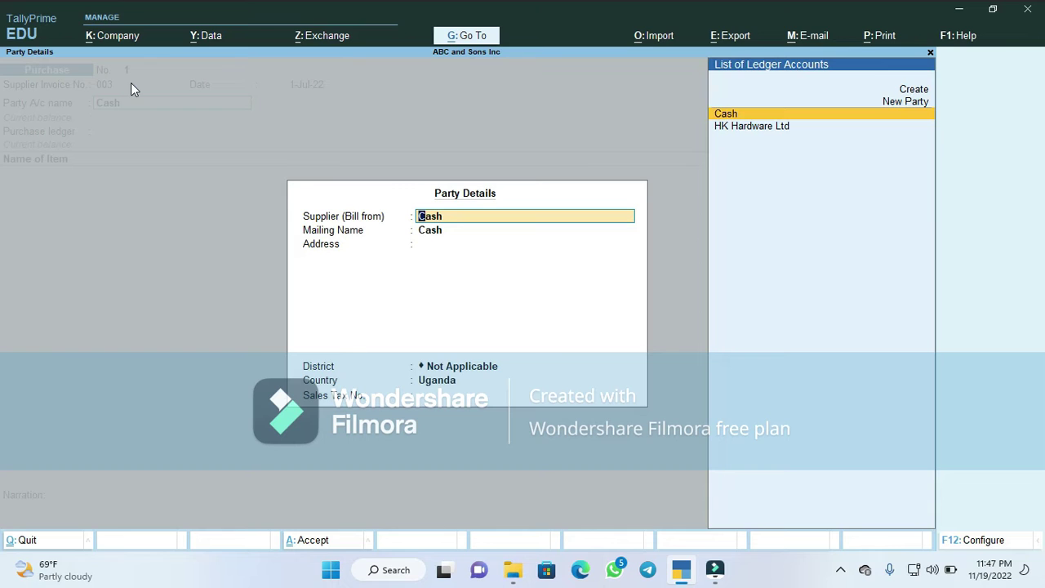
Keep Cash as supplier and mailing name, set the address to Kampala, and accept the remaining party details
key("Return")
key("Return")
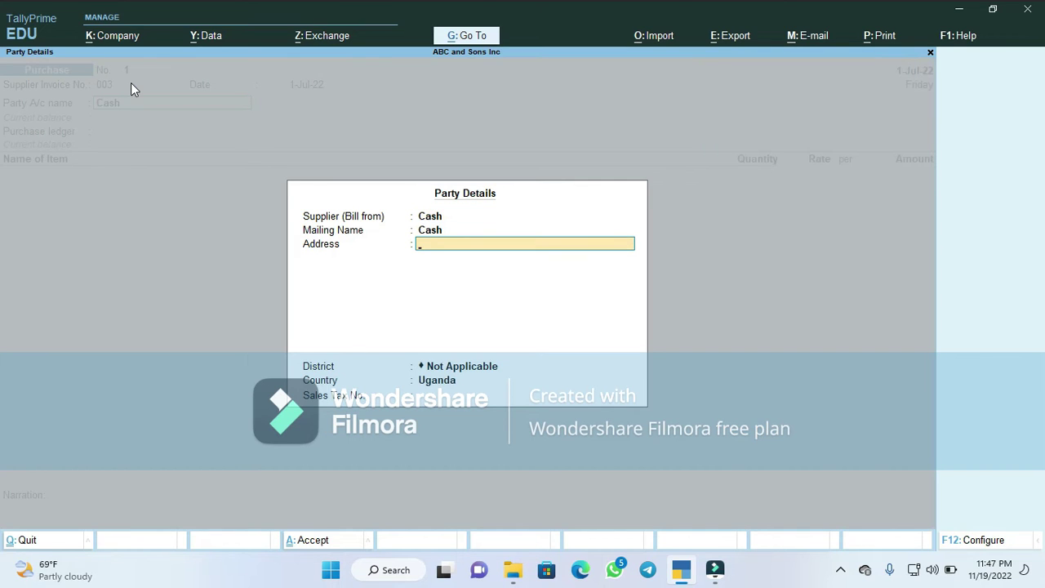
type("Kampala")
key("Return")
key("Return")
key("Return")
key("Return")
key("Return")
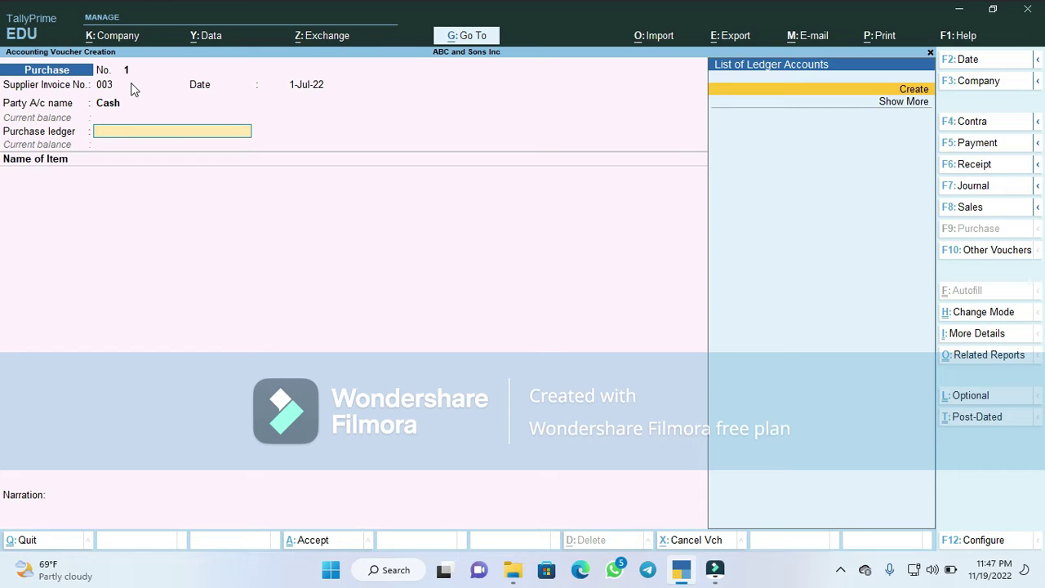
Create a new purchase ledger named Cash Purchases under the Purchase Accounts group
left_click(908, 90)
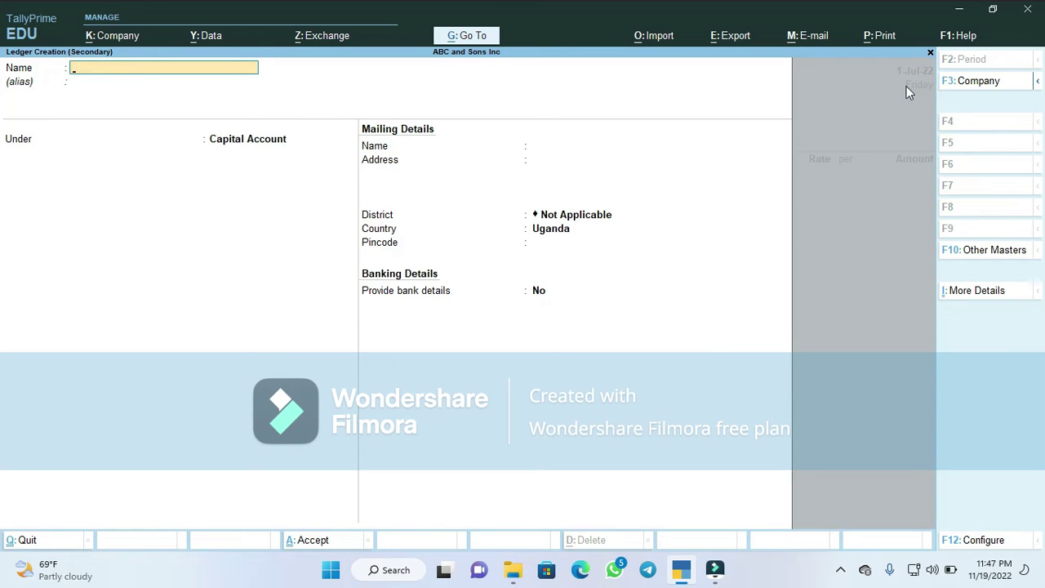
type("Cash Purchases")
key("Return")
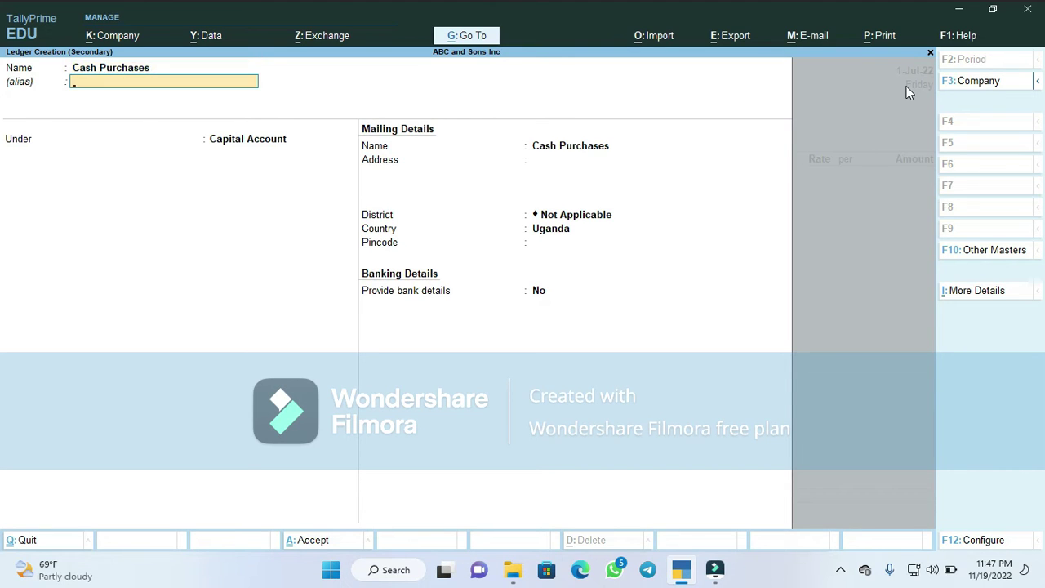
key("Return")
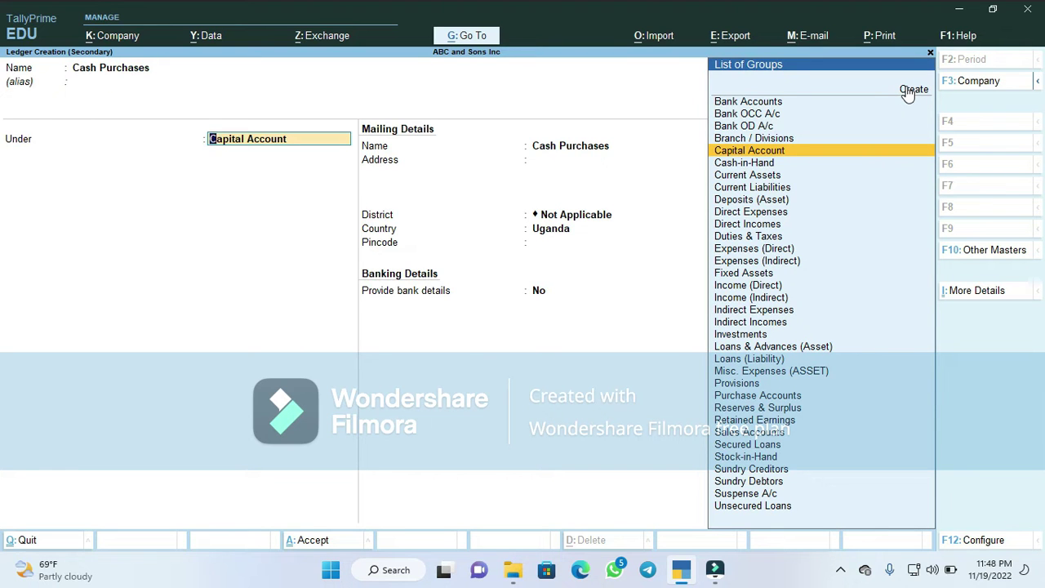
type("P")
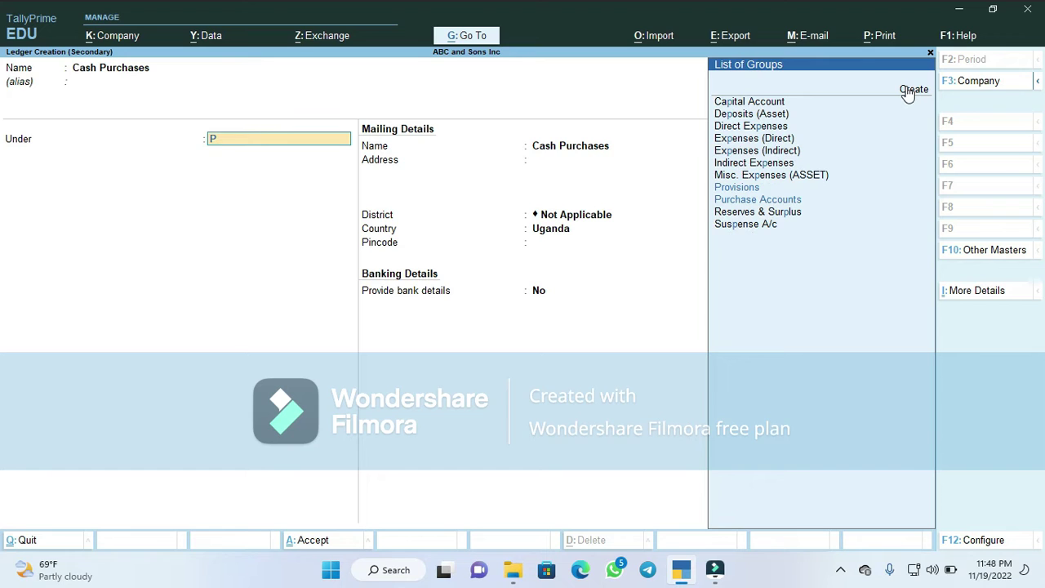
key("Down")
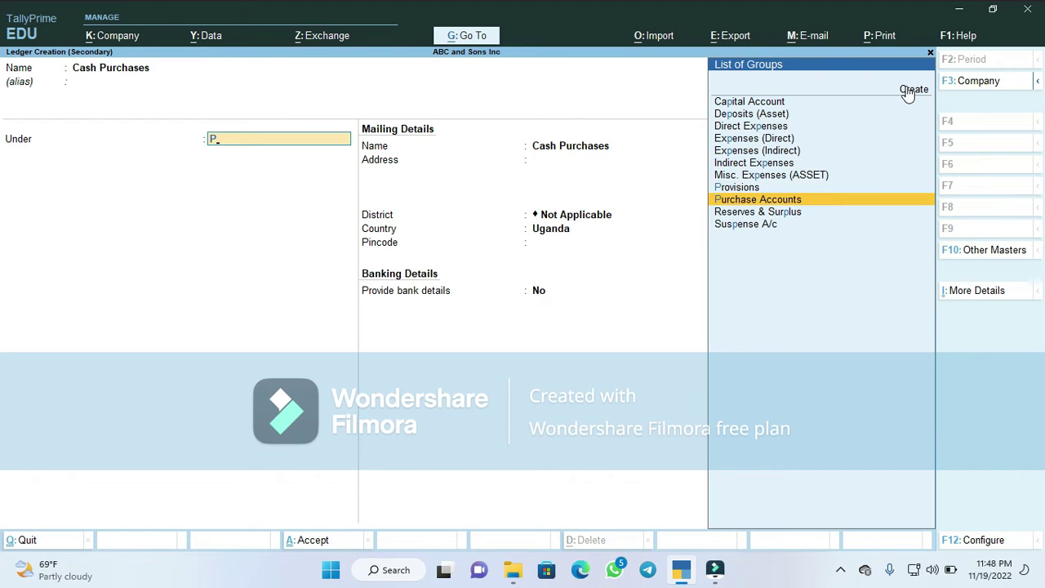
key("Return")
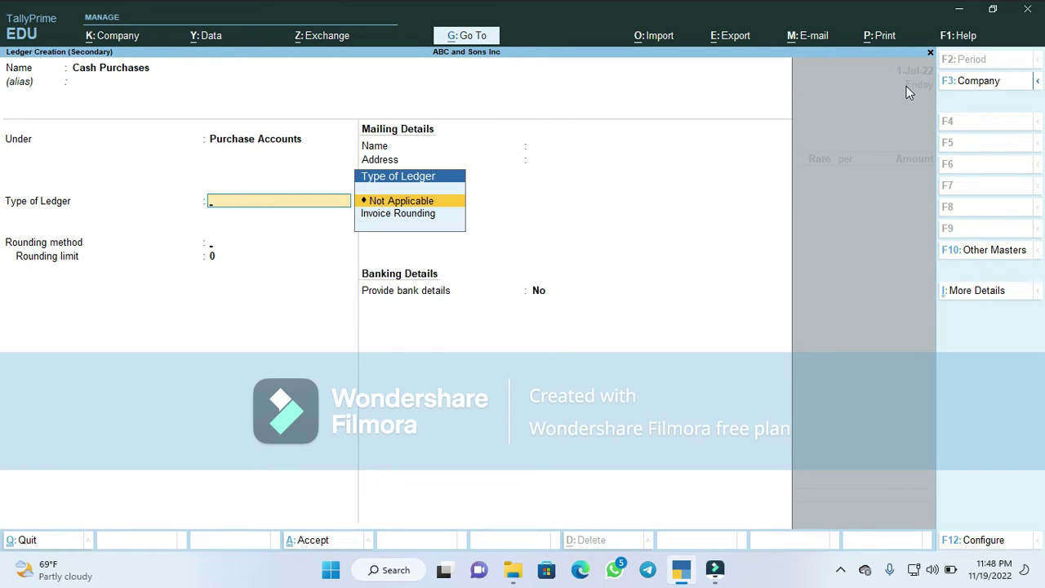
Keep ledger type and rounding method Not Applicable, rounding limit 0 and bank details No, and save the ledger
key("Return")
key("Return")
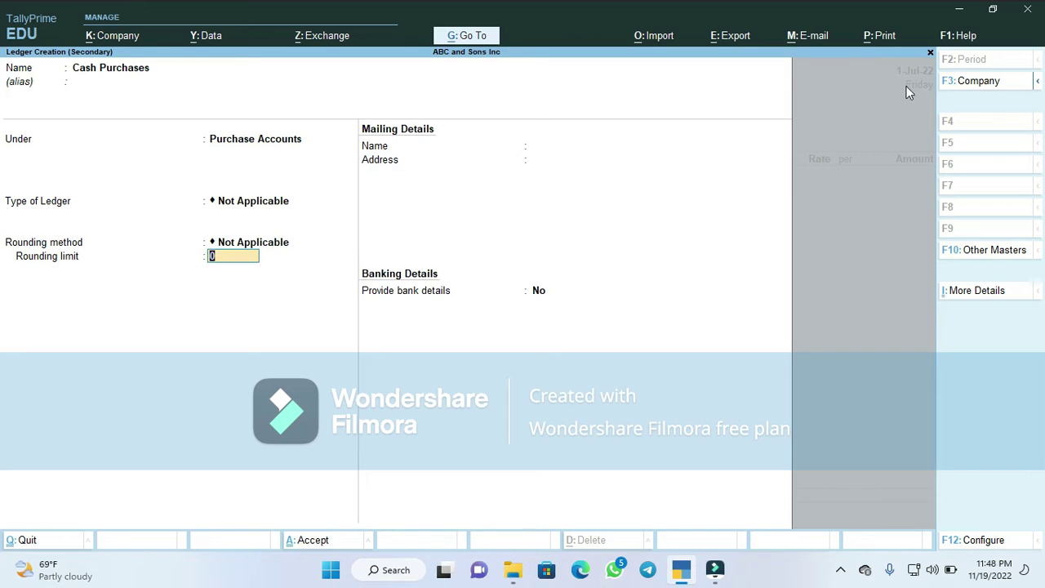
key("Return")
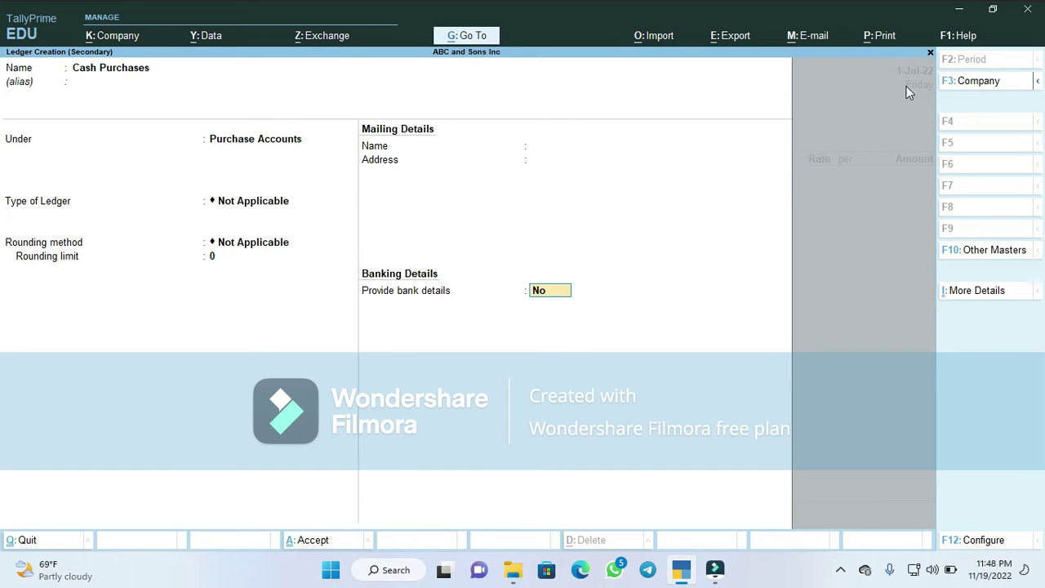
key("Return")
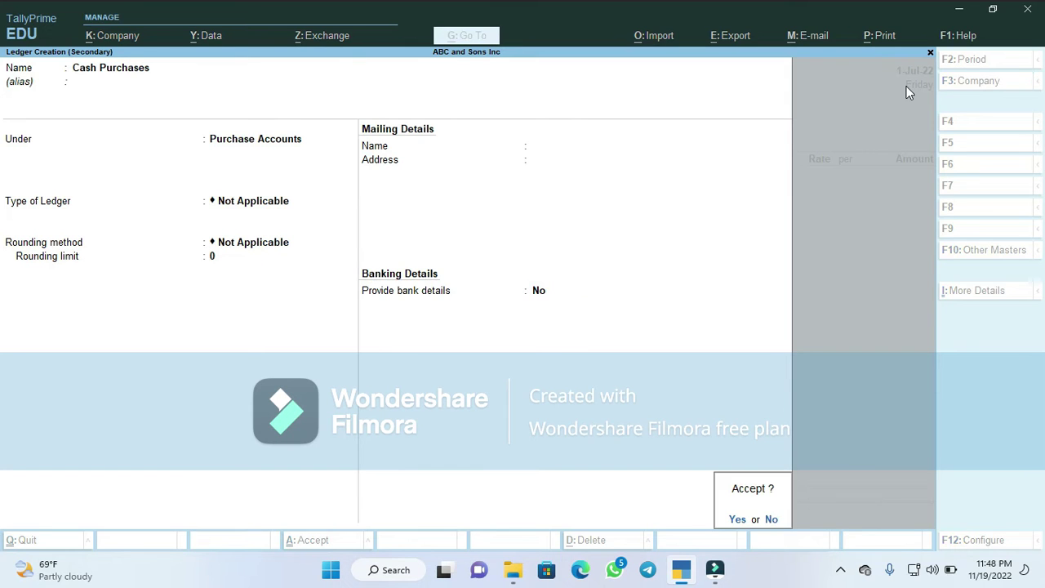
key("Return")
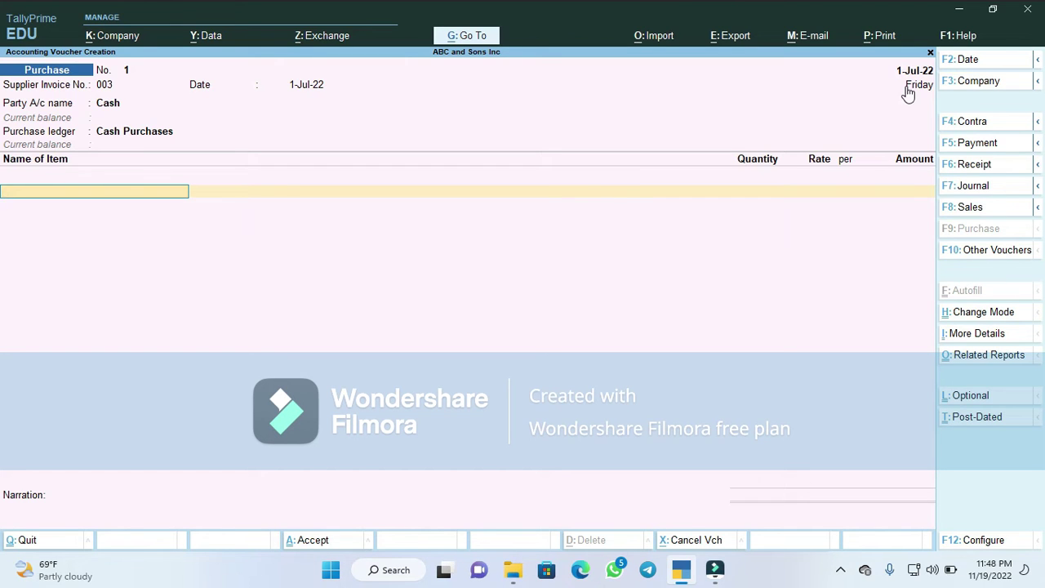
Add Hima Cement as the first item with a quantity of 500 bags at a rate of 29,500 per bag
type("Hi")
key("Return")
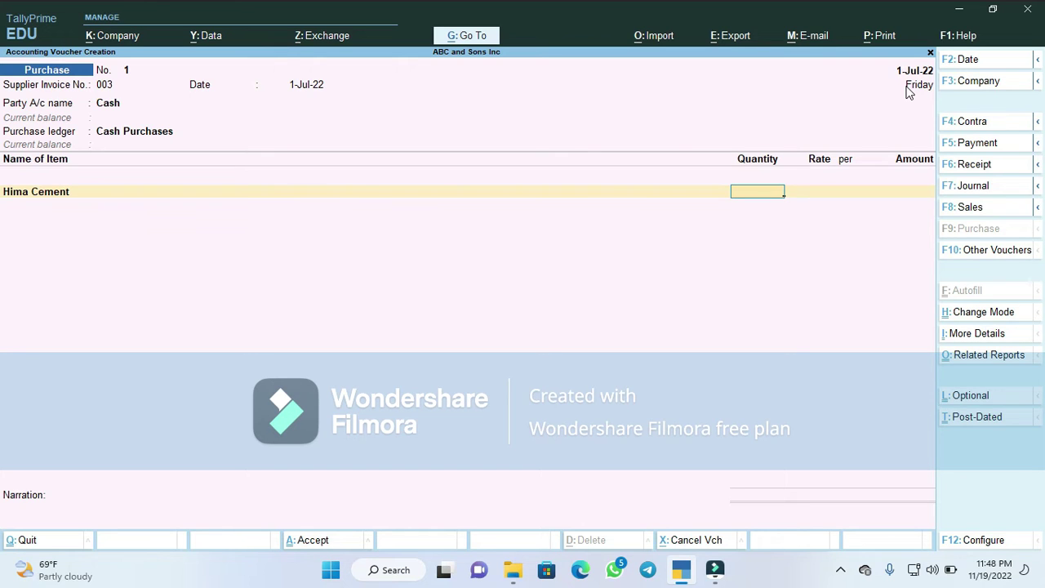
type("1")
key("BackSpace")
type("500")
key("Return")
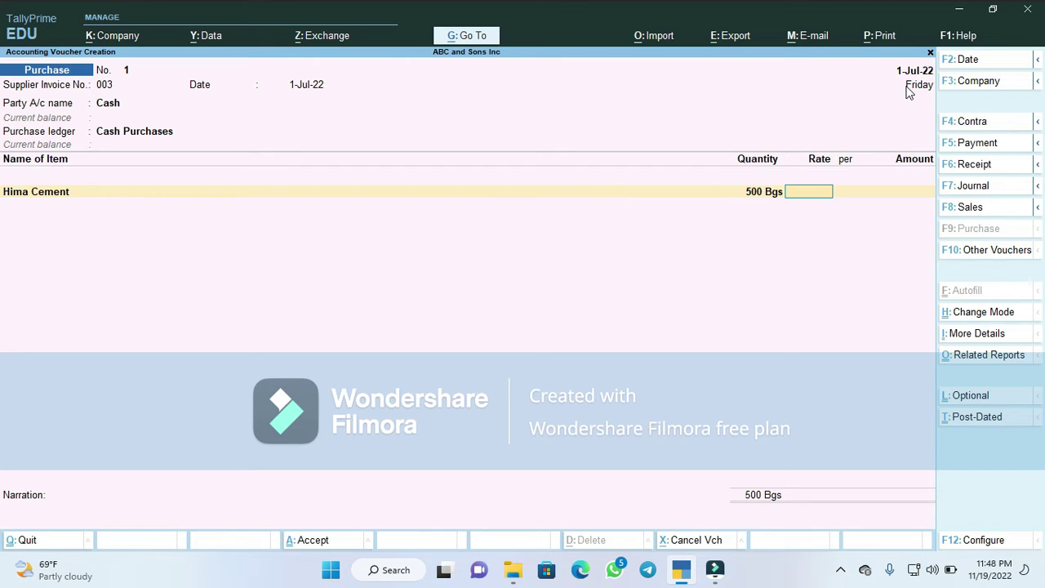
type("29500")
key("Return")
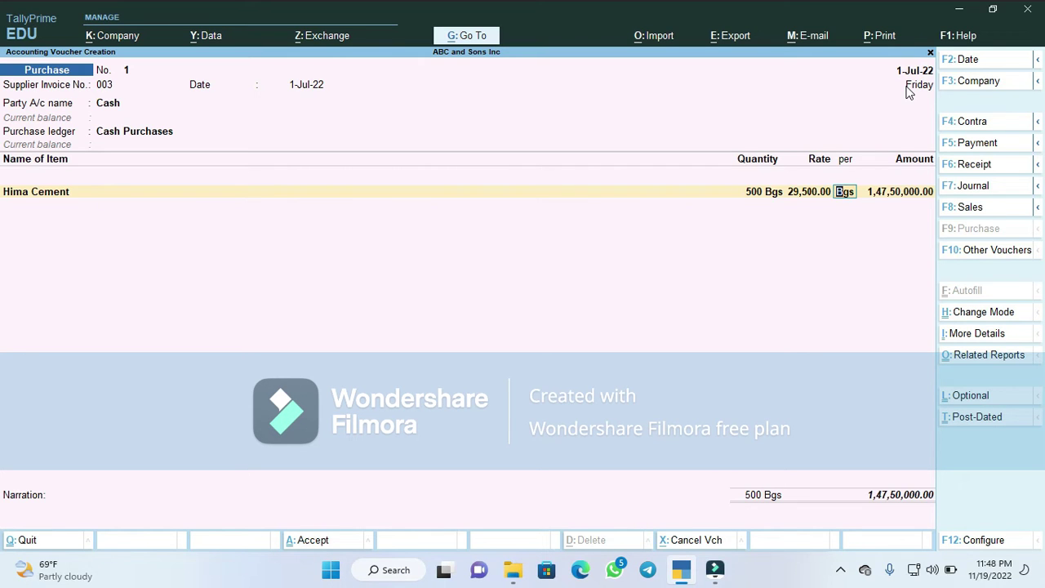
key("Return")
key("Return")
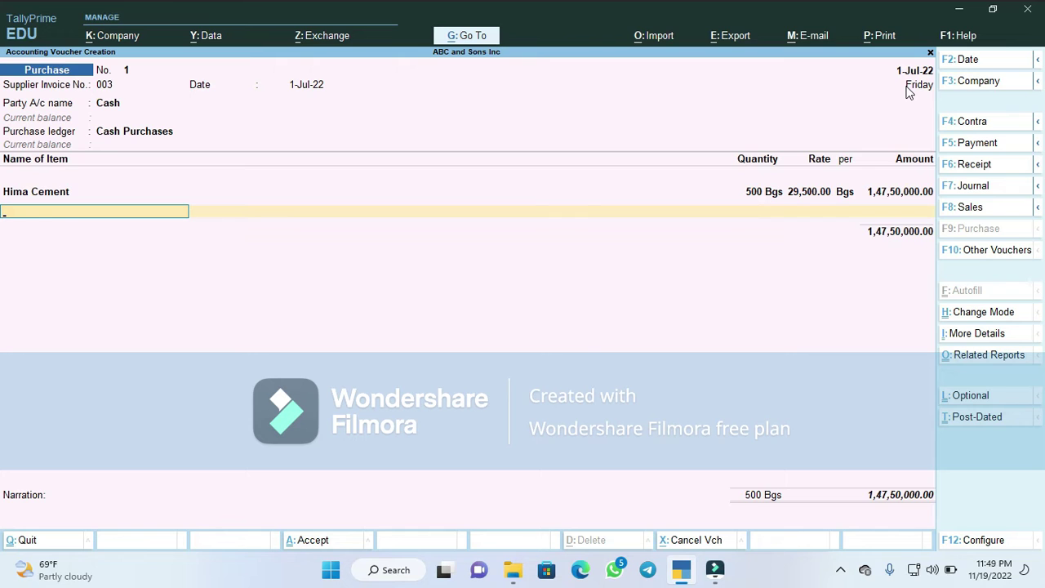
Add Kampala Cement as the second item with 600 bags at a rate of 28,900 per bag, and end the item list
type("K")
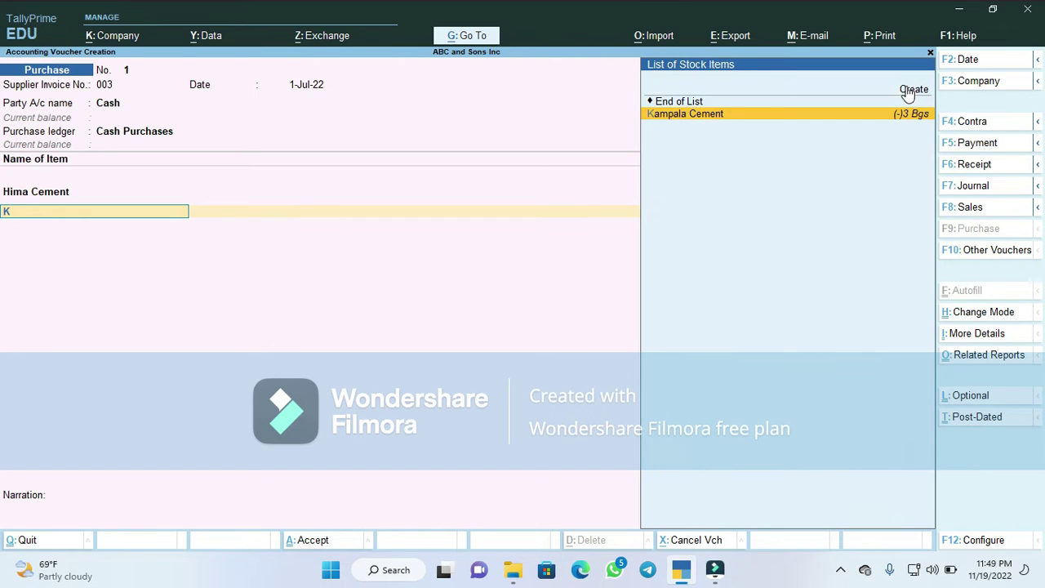
type("am")
key("Return")
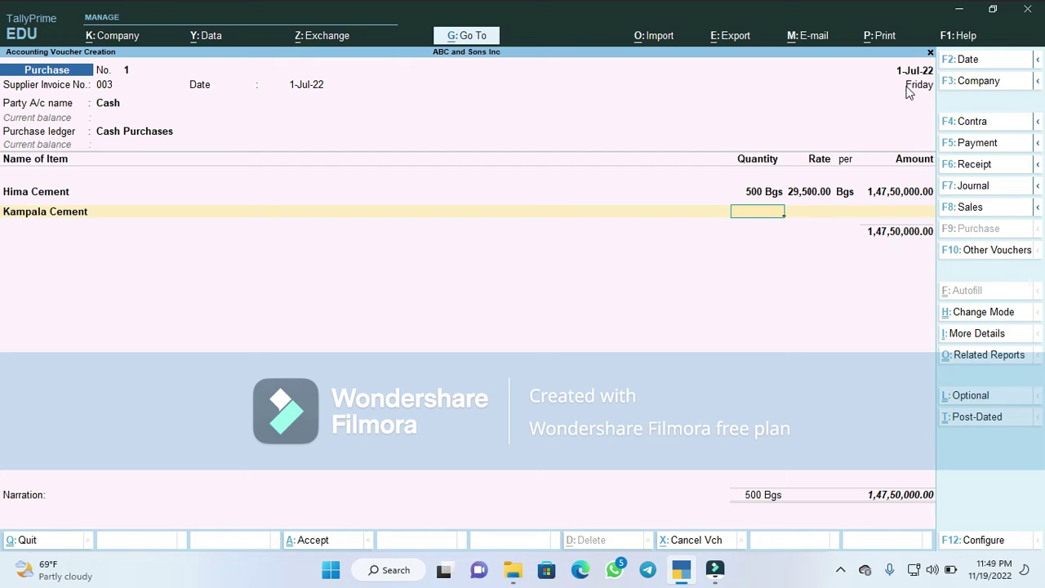
type("600")
key("Return")
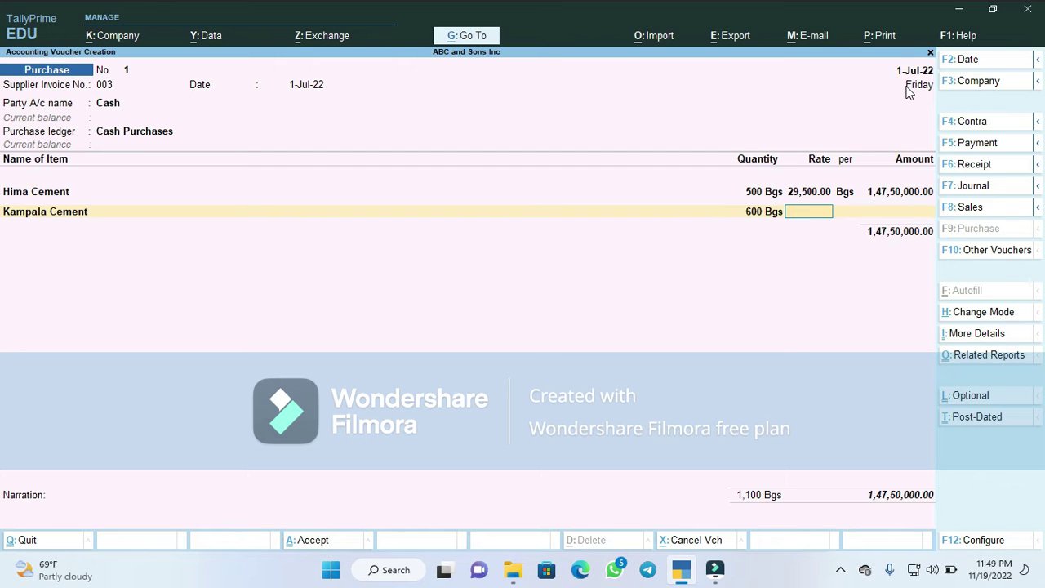
type("28900")
key("Return")
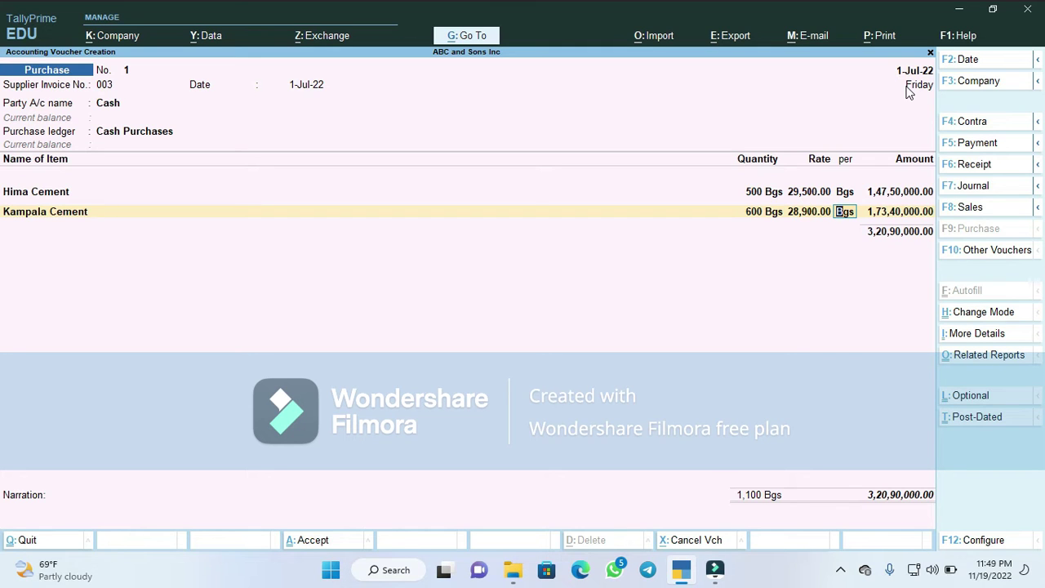
key("Return")
key("Return")
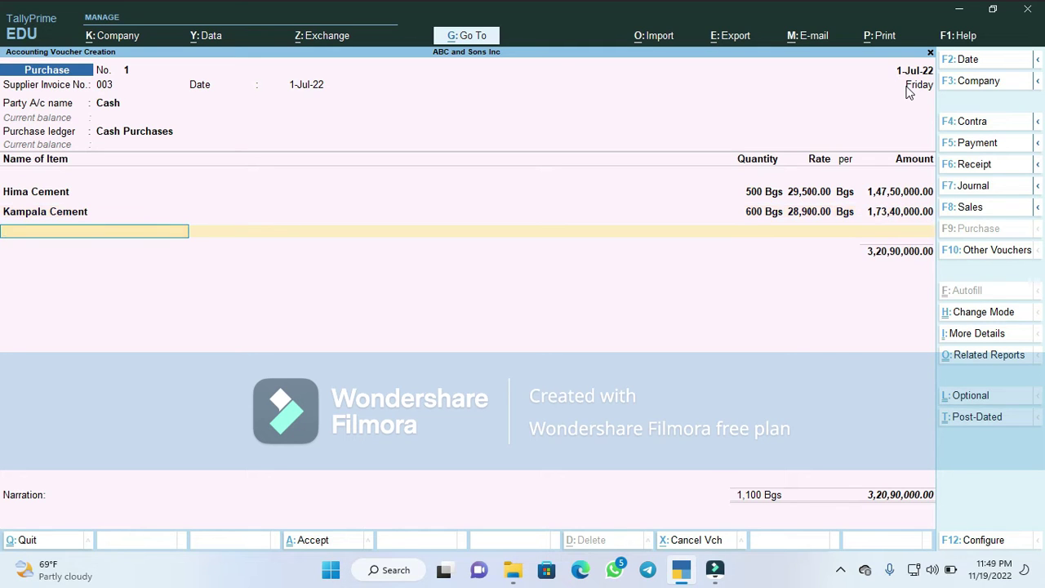
key("Return")
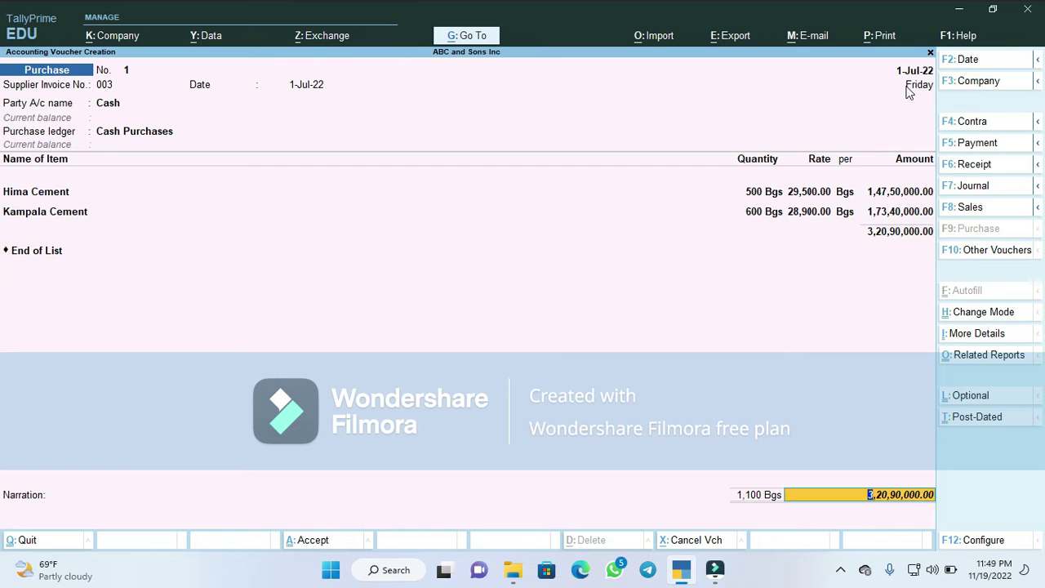
key("Return")
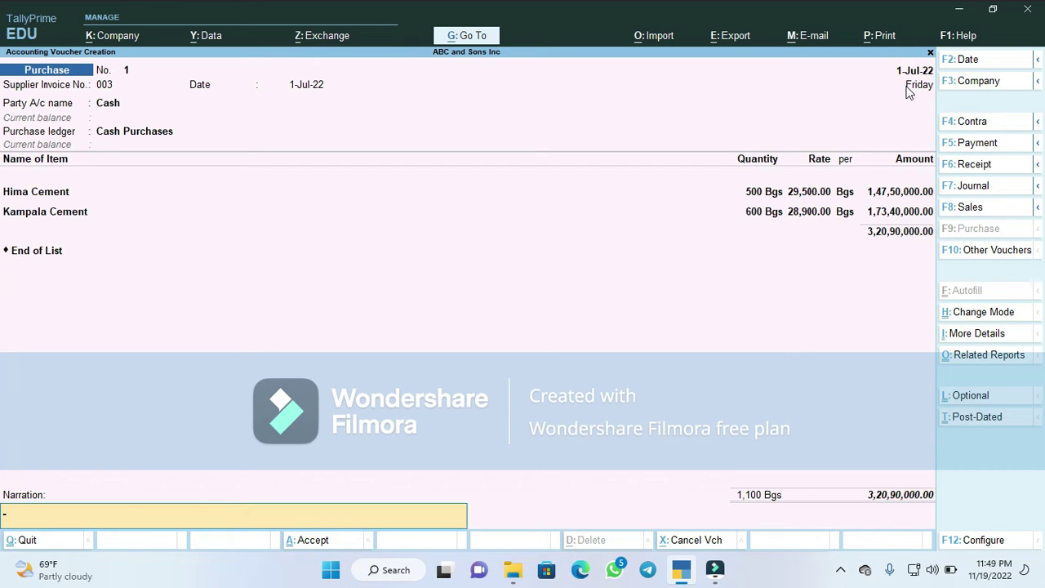
type("Cash purchase of 500bgs of Hima cement @")
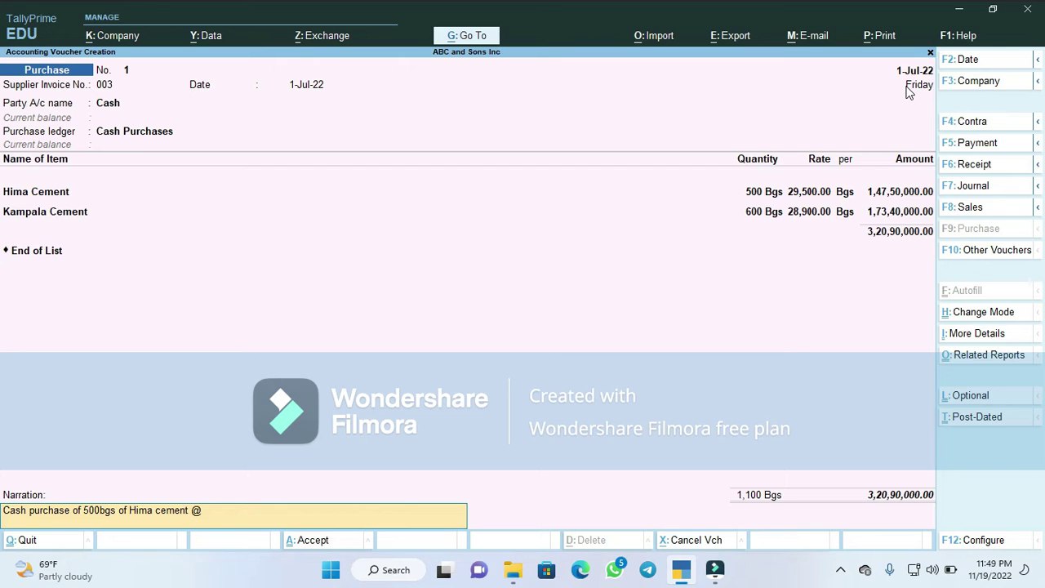
type("29,500/= and 600bgs of ")
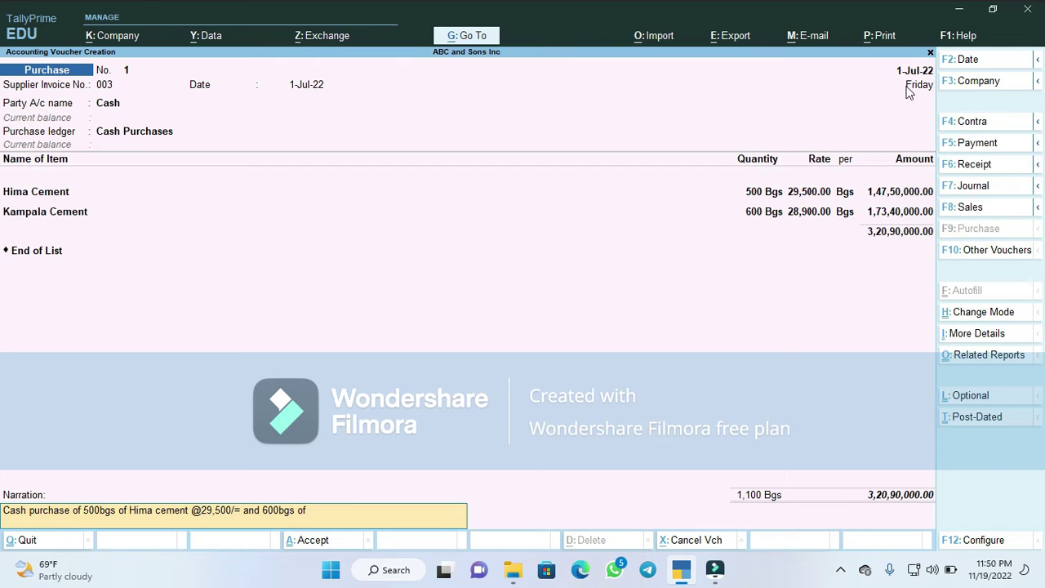
type("Kampala cement @28,900")
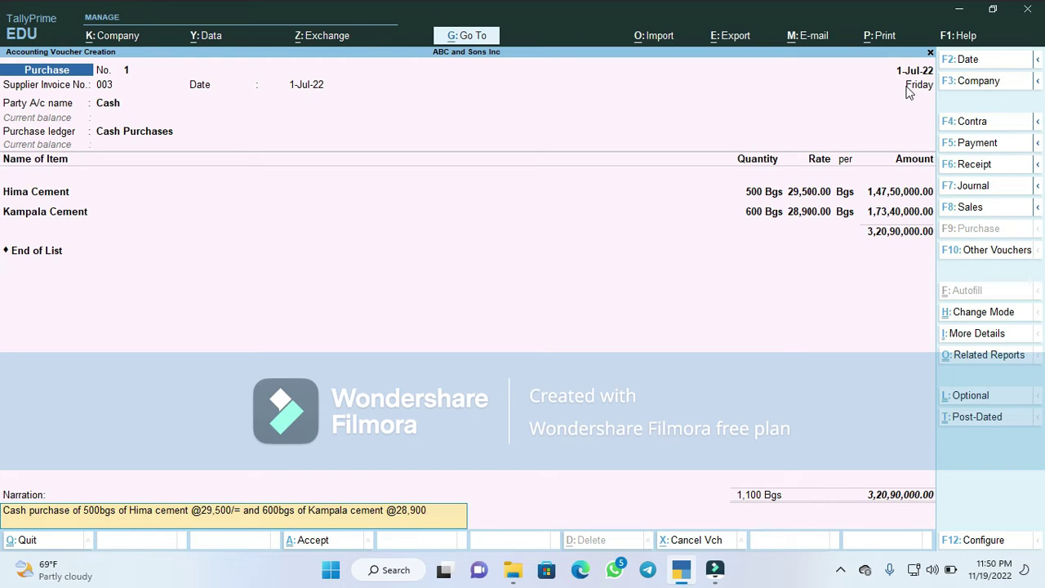
type("/=")
type("REF Inv.003")
key("Return")
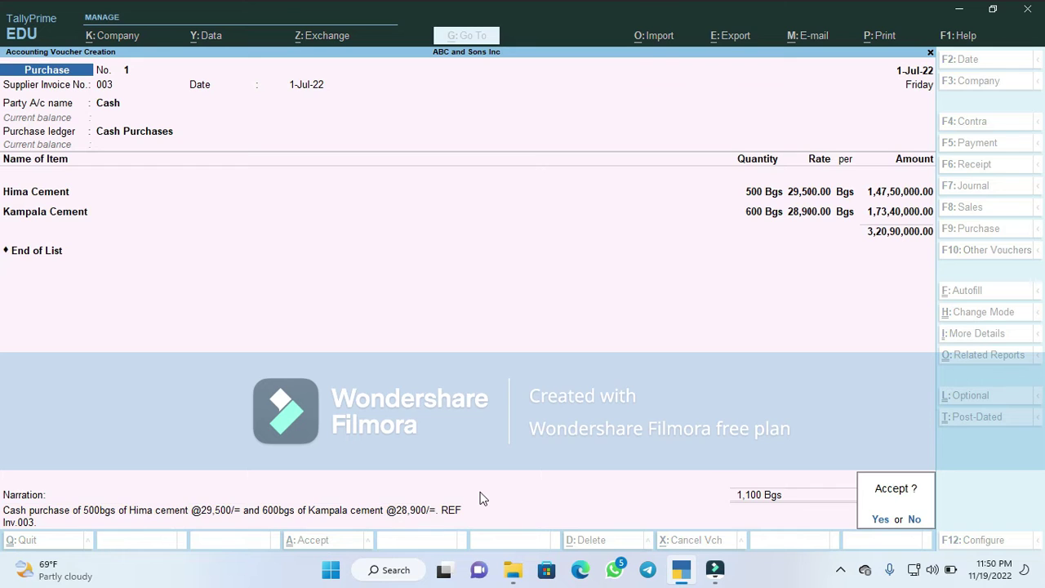
key("Return")
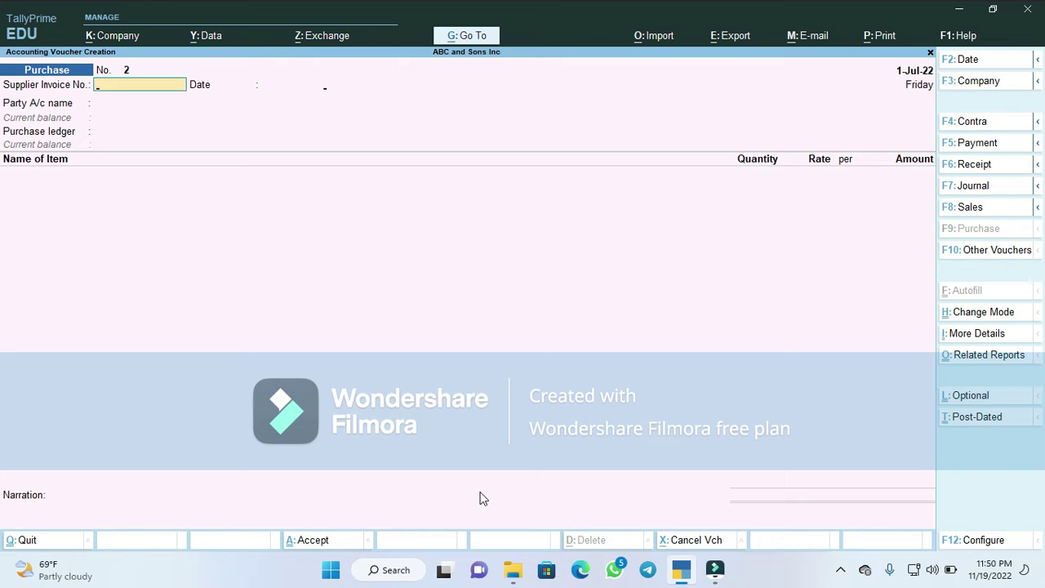
Leave the supplier invoice number and date blank and start a new party ledger named Hima Cement U Ltd without an alias
key("Return")
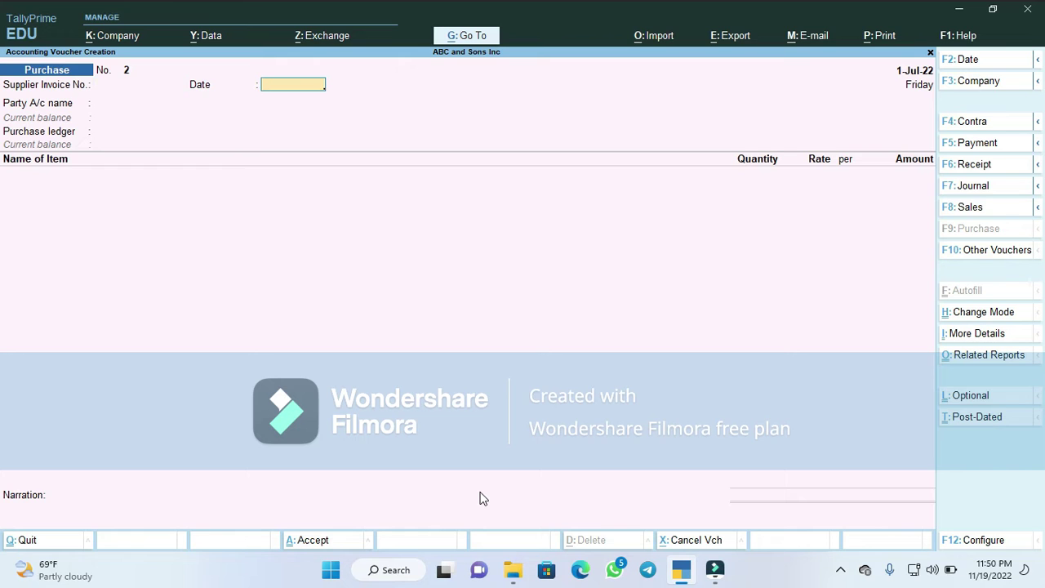
key("Return")
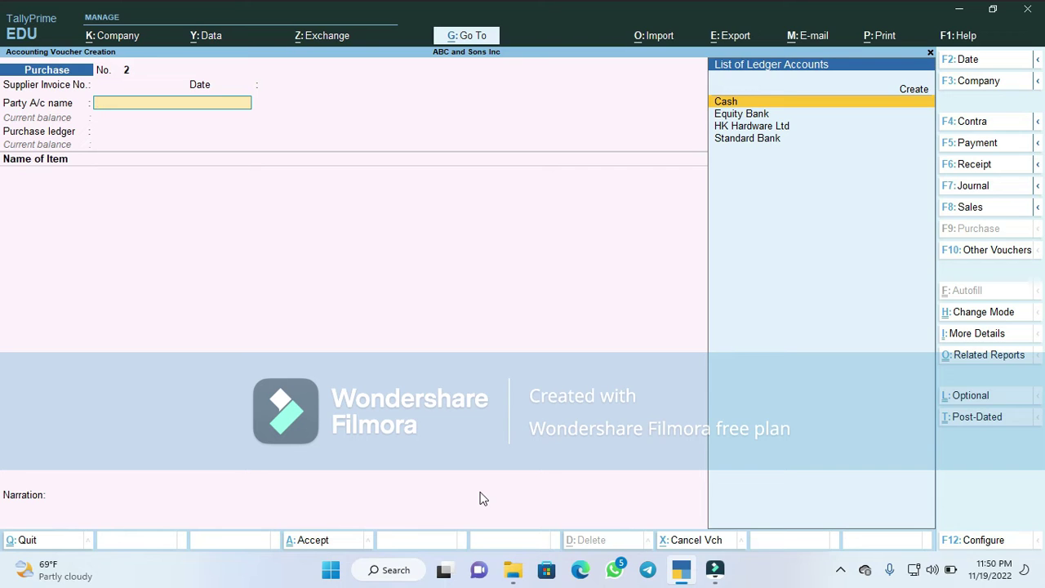
key("Up")
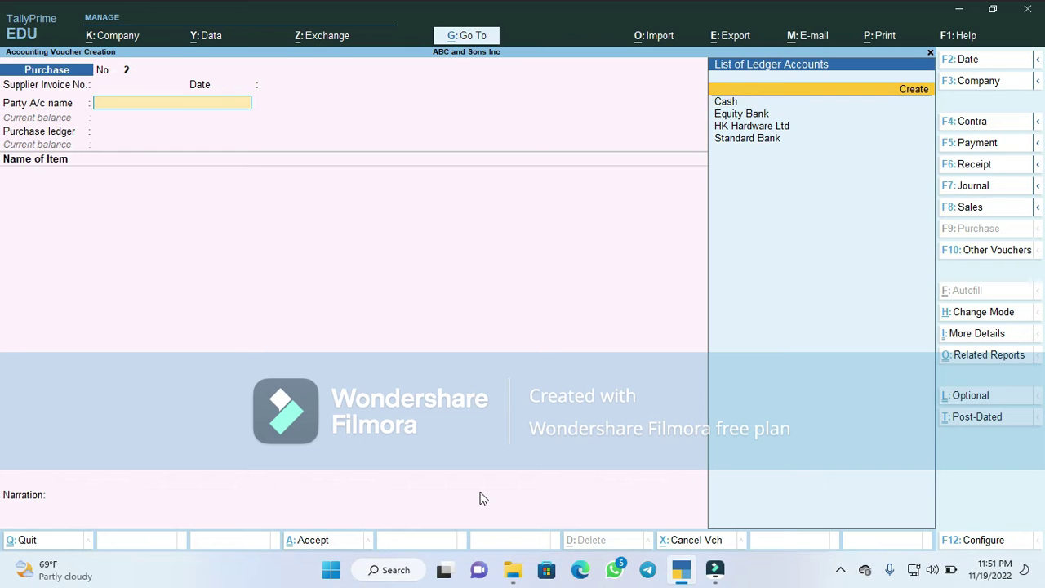
key("Return")
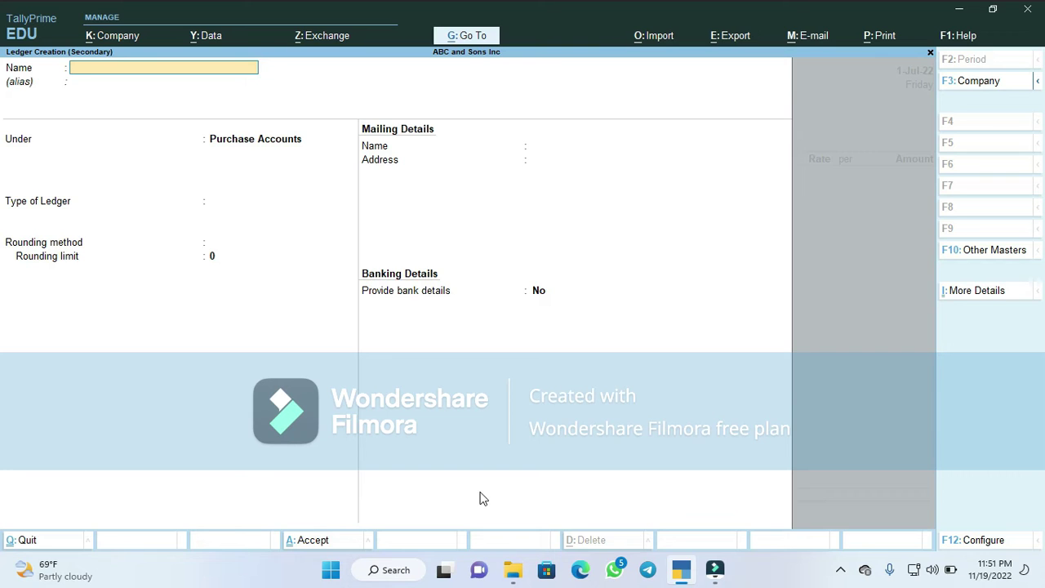
type("Hima Cement U Ltd")
key("Return")
key("Return")
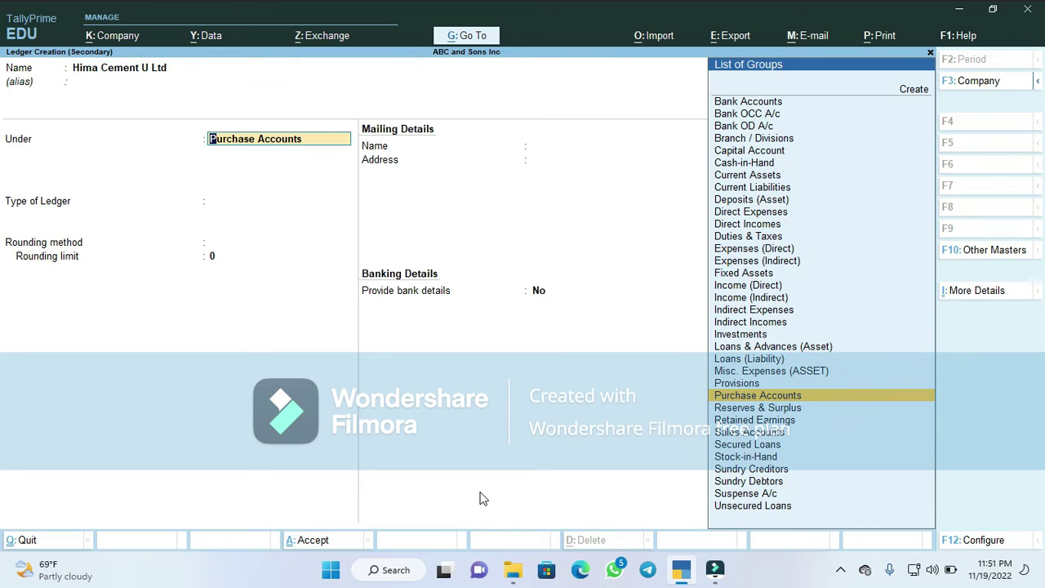
Place the Hima Cement U Ltd ledger under the Sundry Creditors group
type("S")
key("Down")
key("Down")
key("Down")
key("Down")
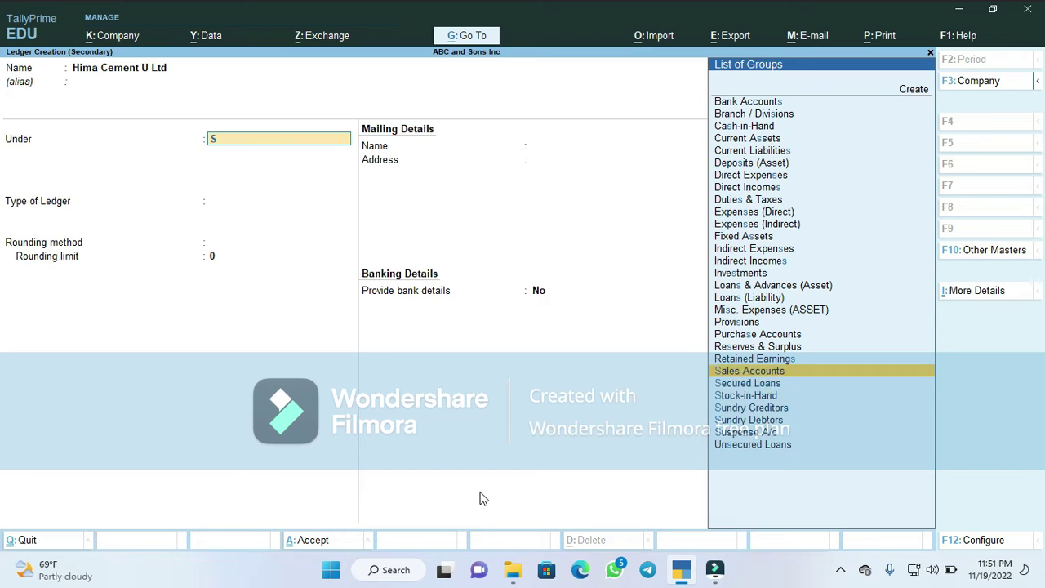
key("Down")
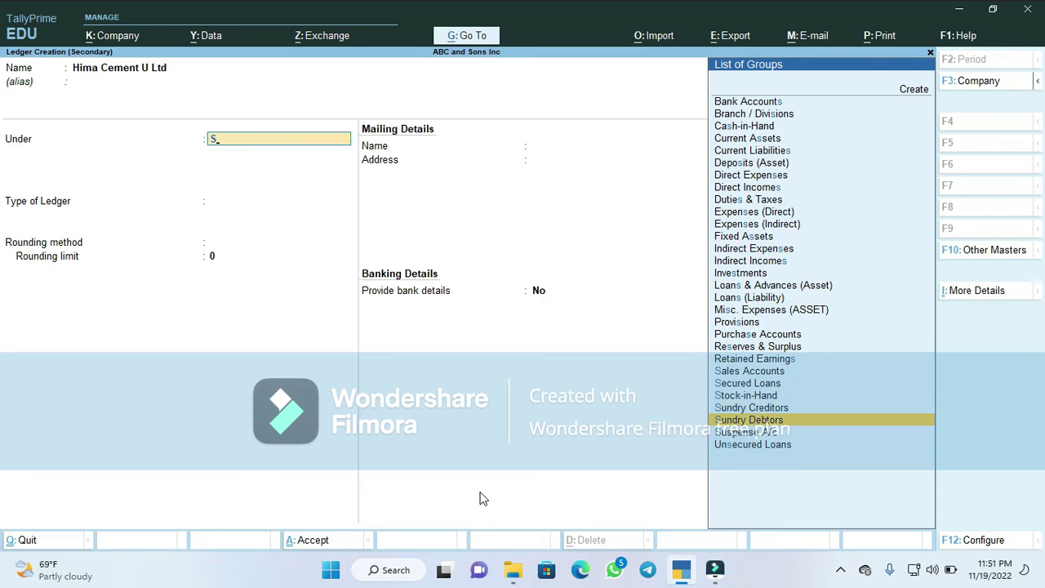
key("Up")
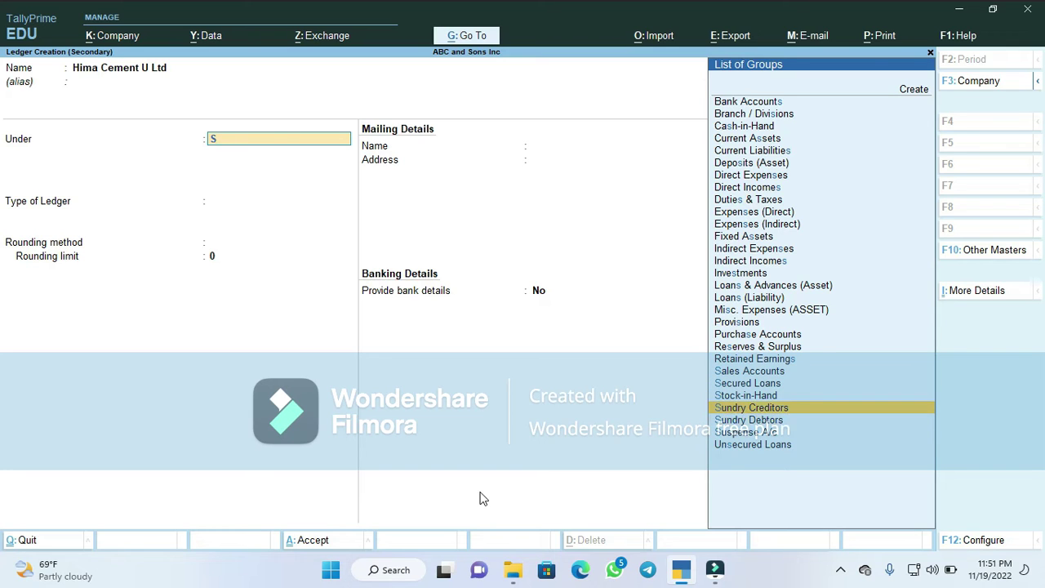
key("Return")
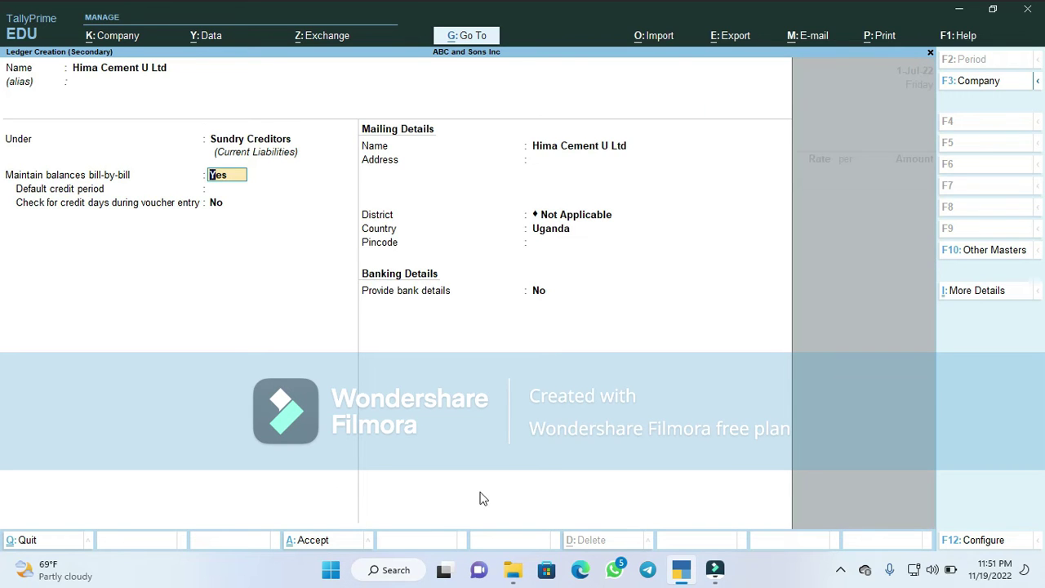
Keep bill-by-bill balances at Yes, the default credit period blank, the credit days check at No and the suggested mailing name
key("Return")
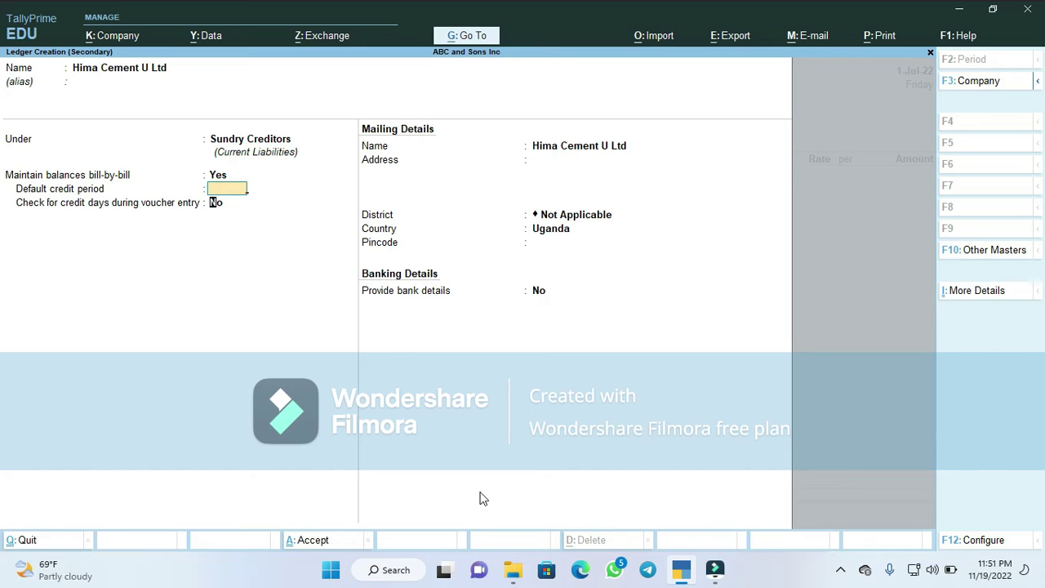
key("Return")
key("Return")
key("Return")
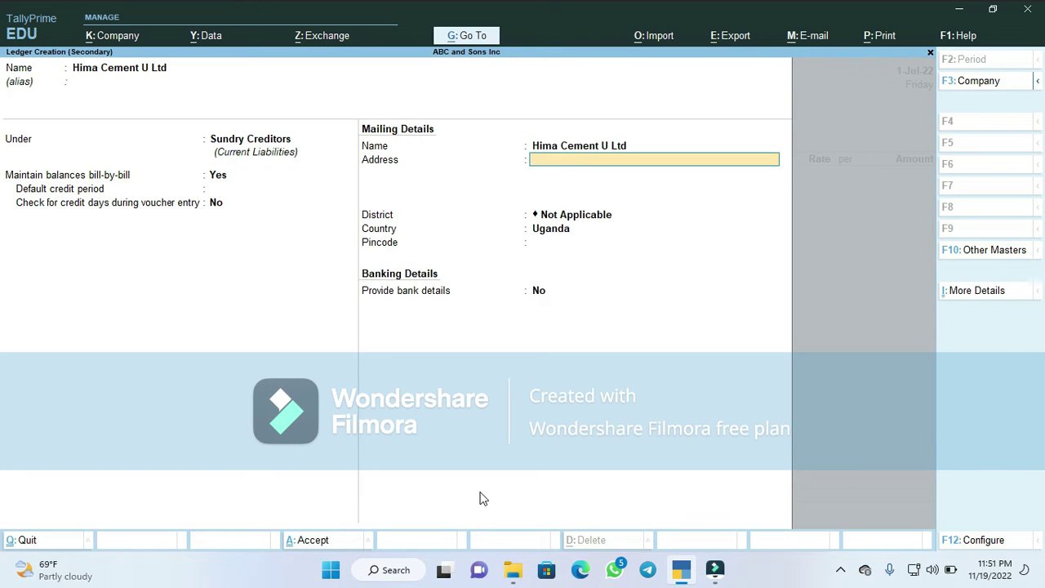
type("Kampala")
key("Return")
key("Return")
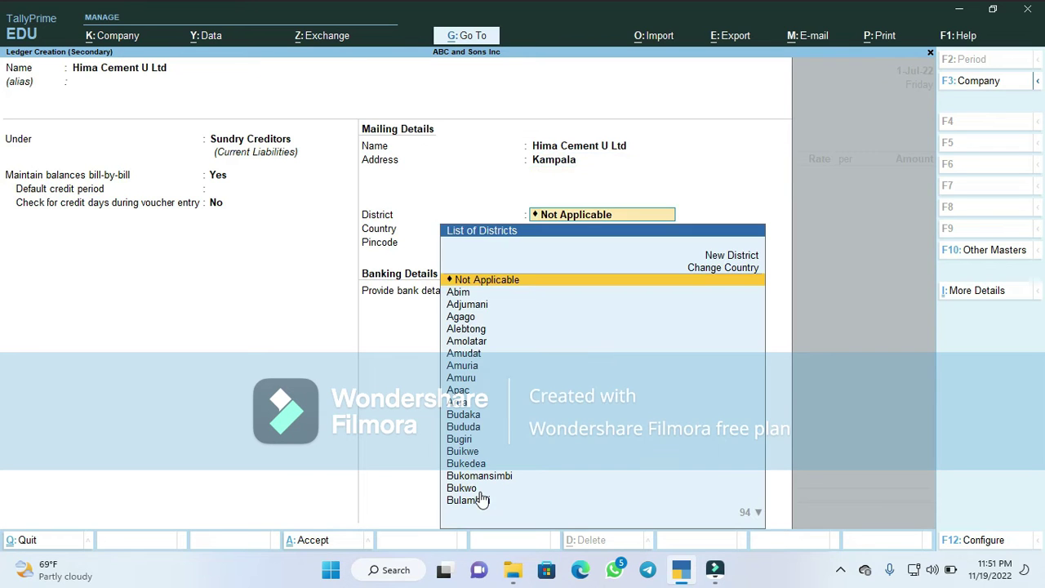
key("BackSpace")
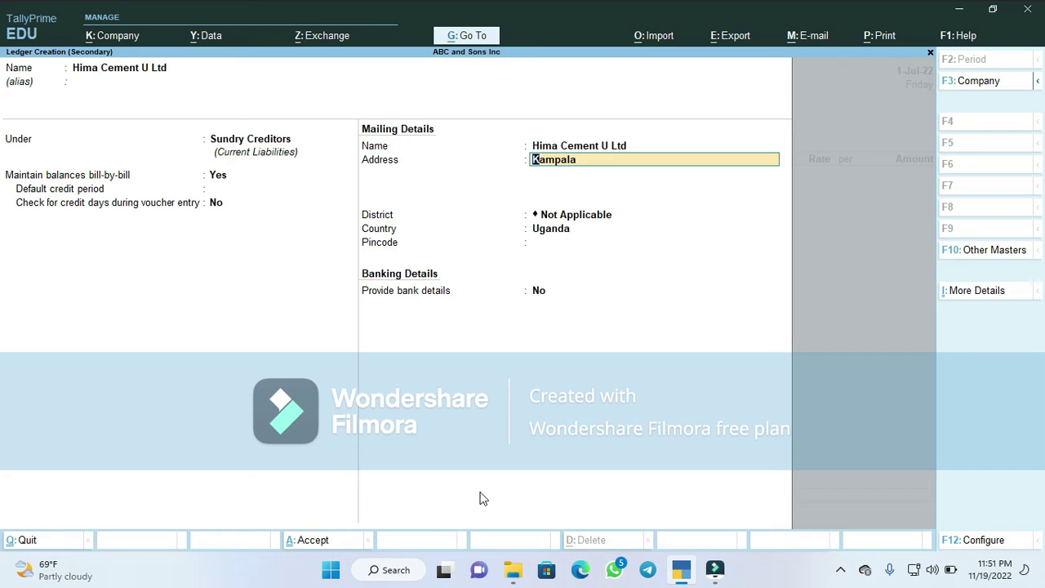
Set the ledger's mailing address to Jinja and its district to Jinja, keeping Uganda as the country
type("Jinja")
key("Return")
key("Return")
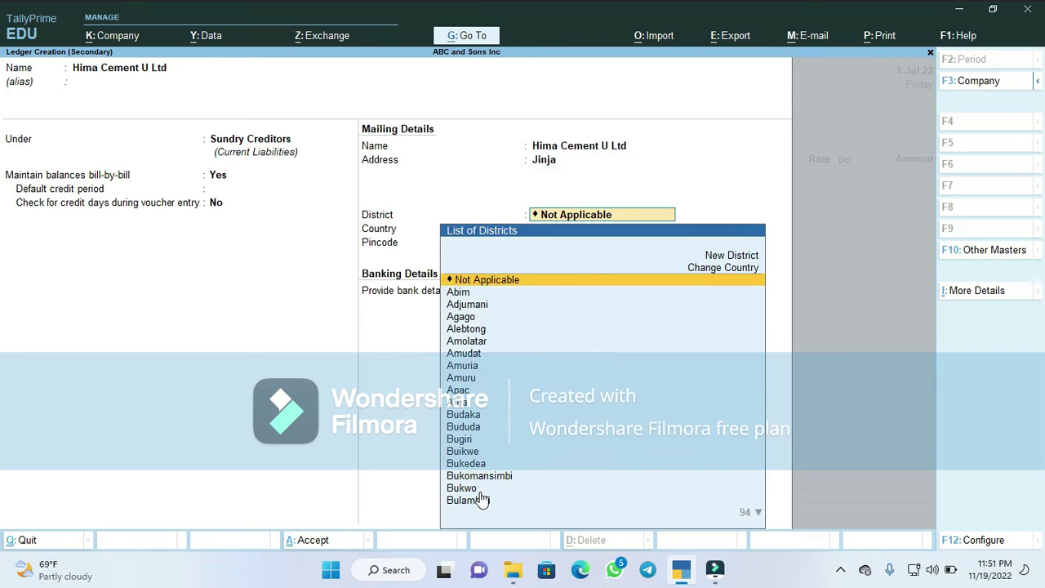
key("Return")
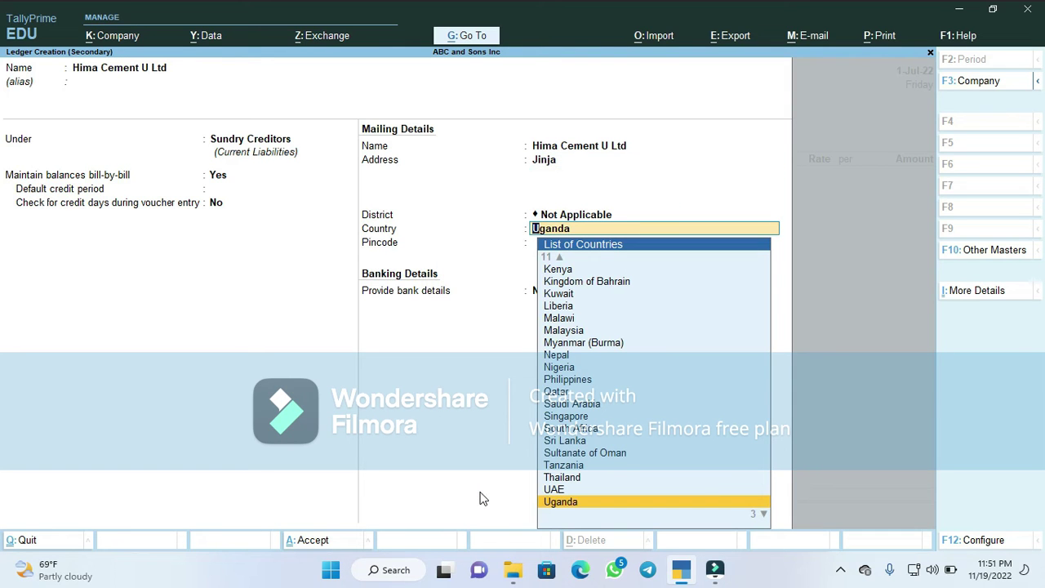
key("BackSpace")
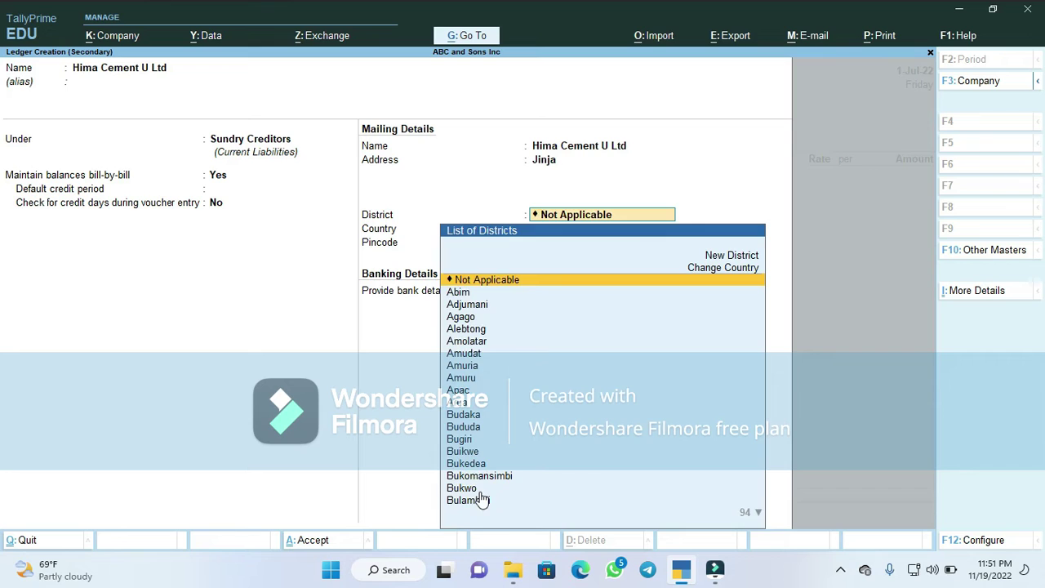
type("Ji")
key("Return")
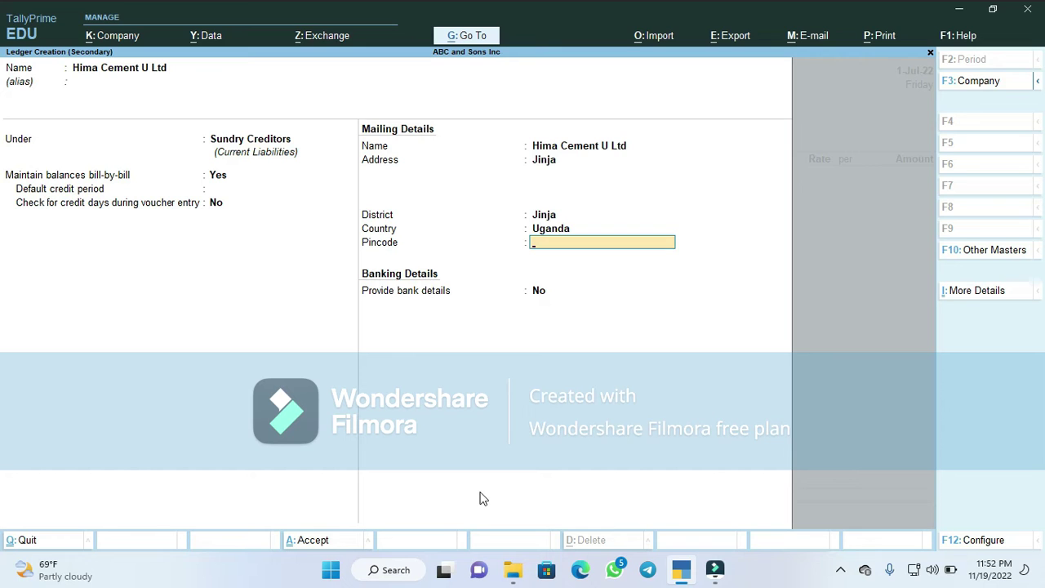
Leave the pincode blank, keep bank details set to No, and save the supplier ledger
key("Return")
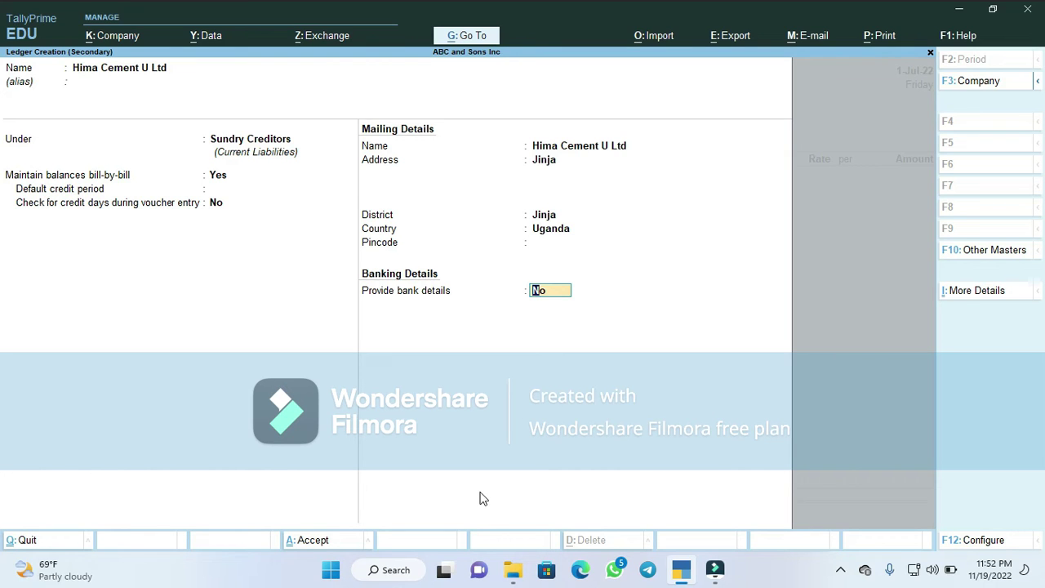
key("Return")
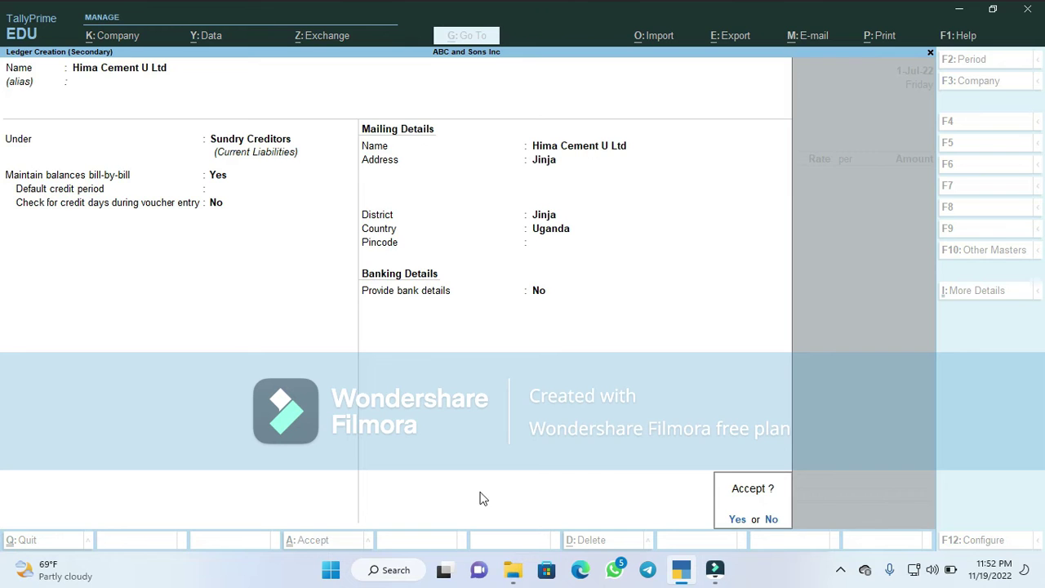
key("Return")
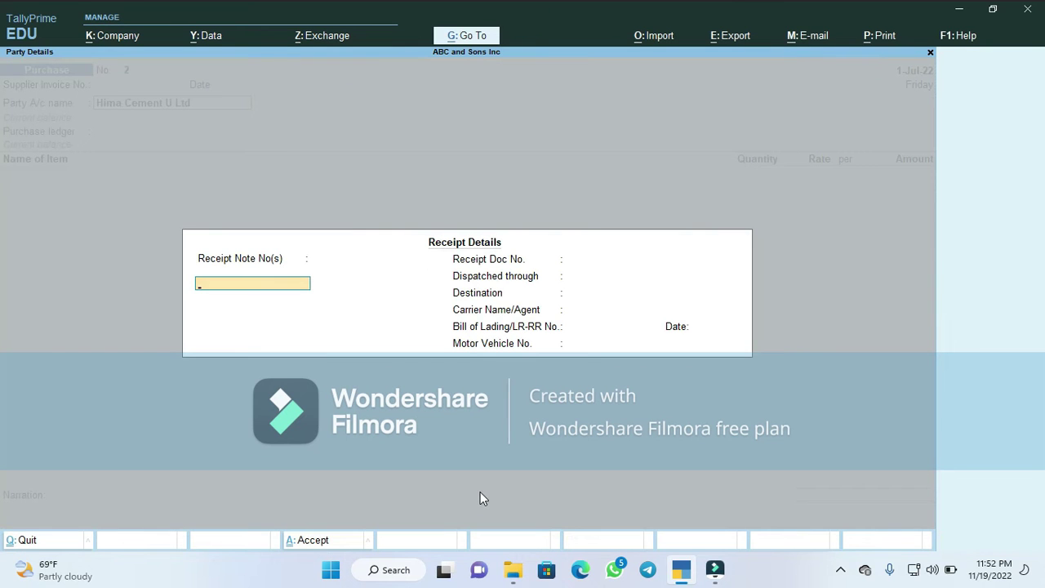
Set the motor vehicle number in the receipt details to UAX 785, leave the other fields blank, and accept the receipt details
key("Return")
key("Return")
key("Return")
key("Return")
key("Return")
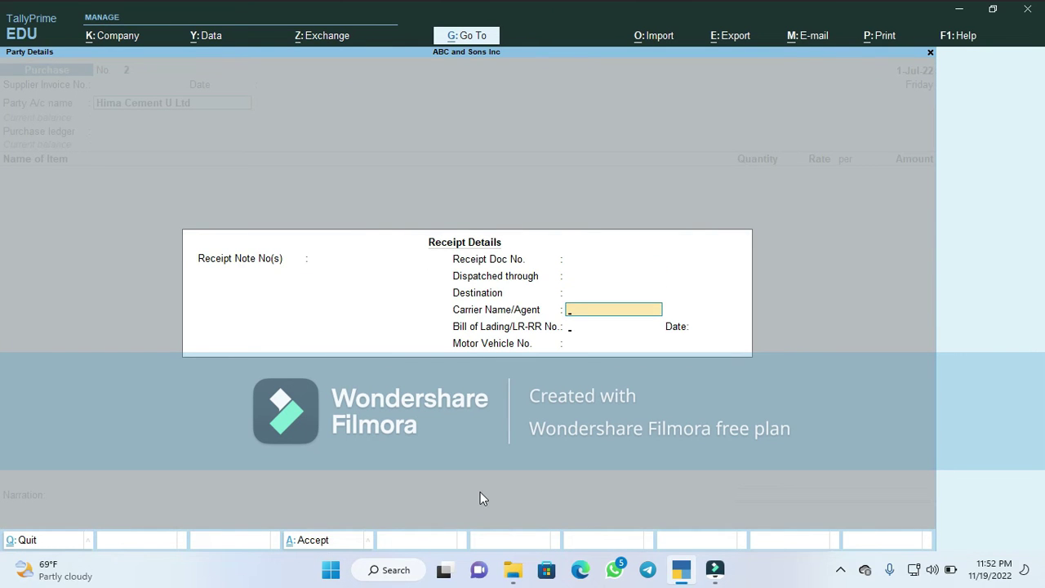
key("Return")
key("Return")
type("UAX")
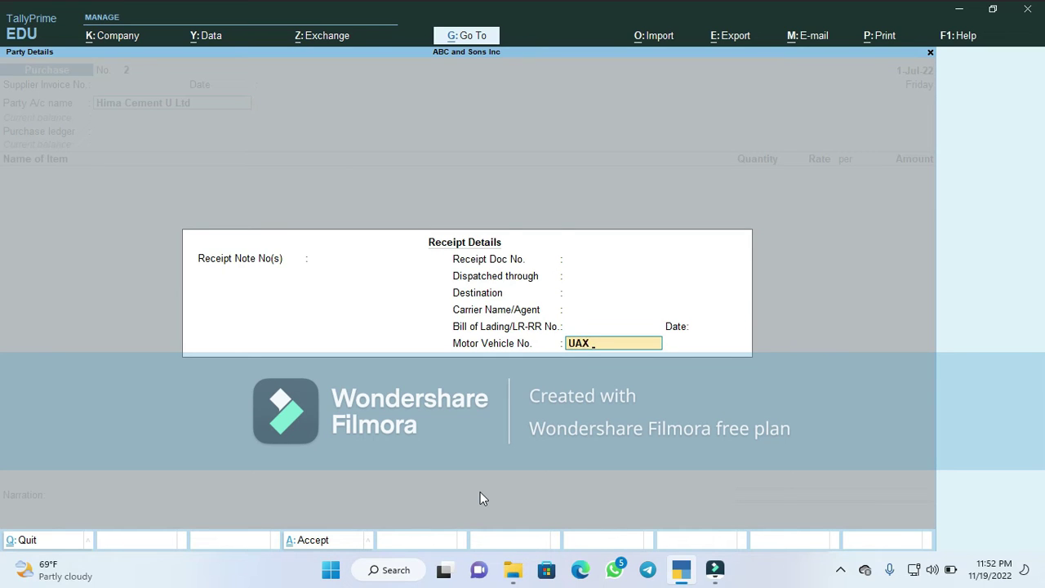
type(" 785")
key("Return")
key("Return")
key("Return")
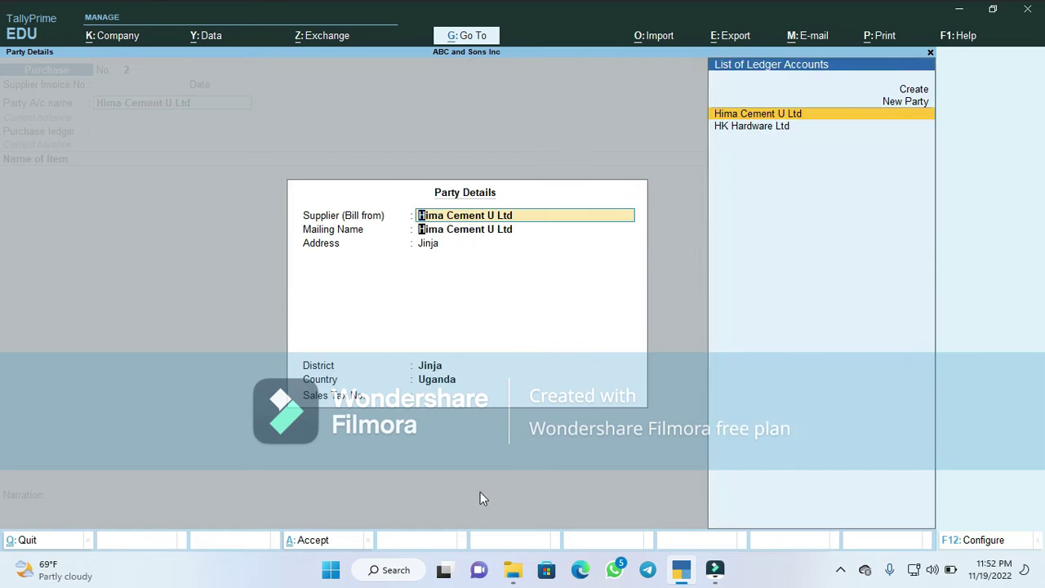
Accept the party details for Hima Cement U Ltd with the supplier, mailing name and address as filled in
key("Return")
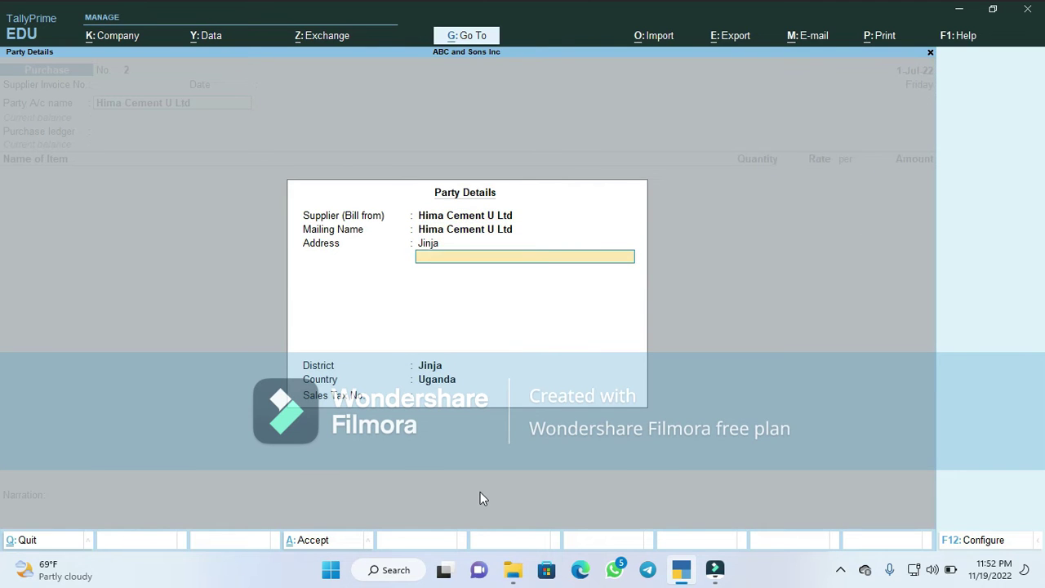
key("Return")
key("Return")
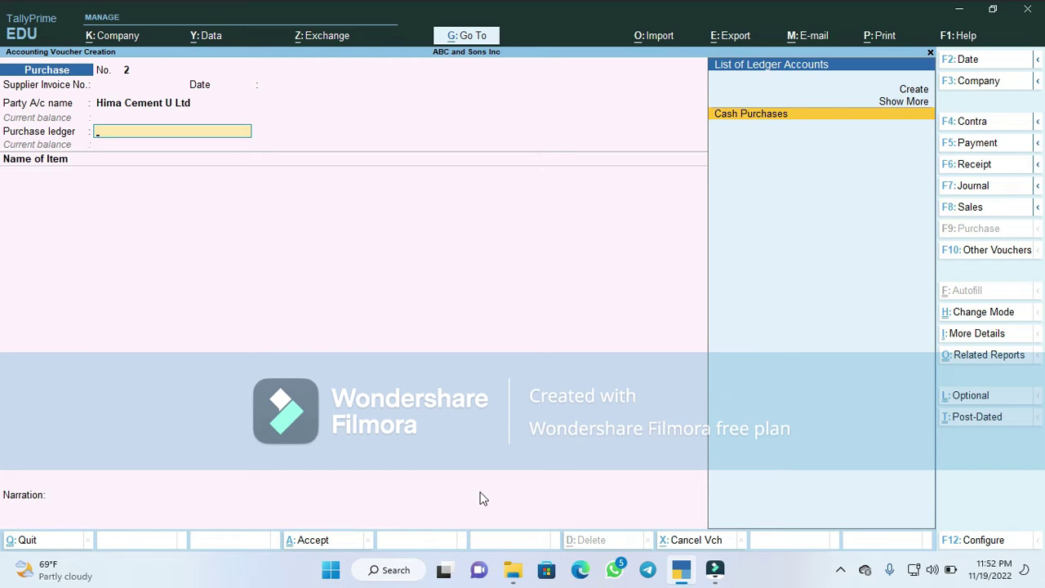
Create a new purchase ledger named Credit Purchases under the Purchase Accounts group
key("Up")
key("Up")
key("Return")
type("Credit Purcha")
type("ses")
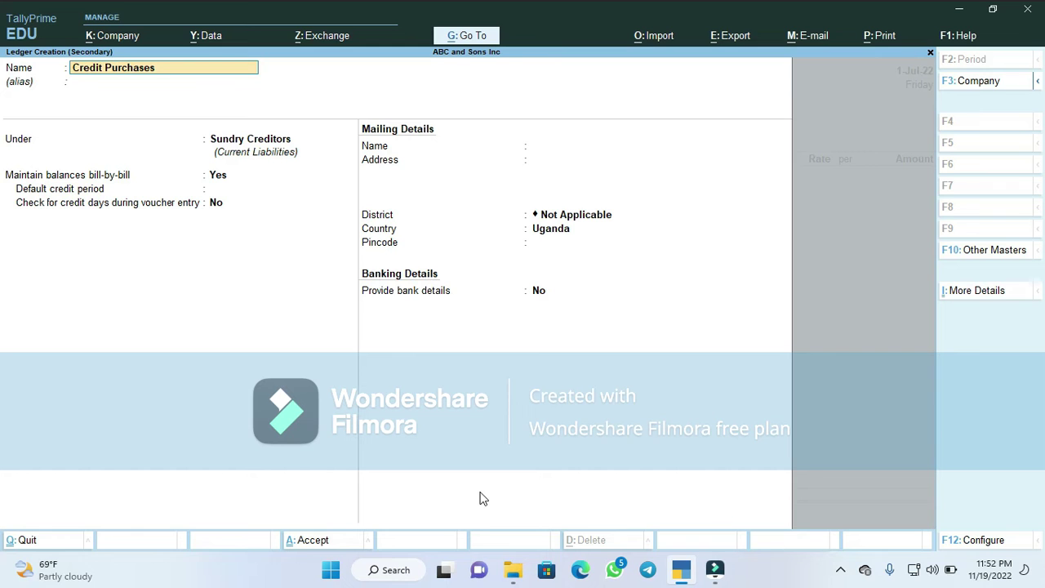
key("Return")
key("Return")
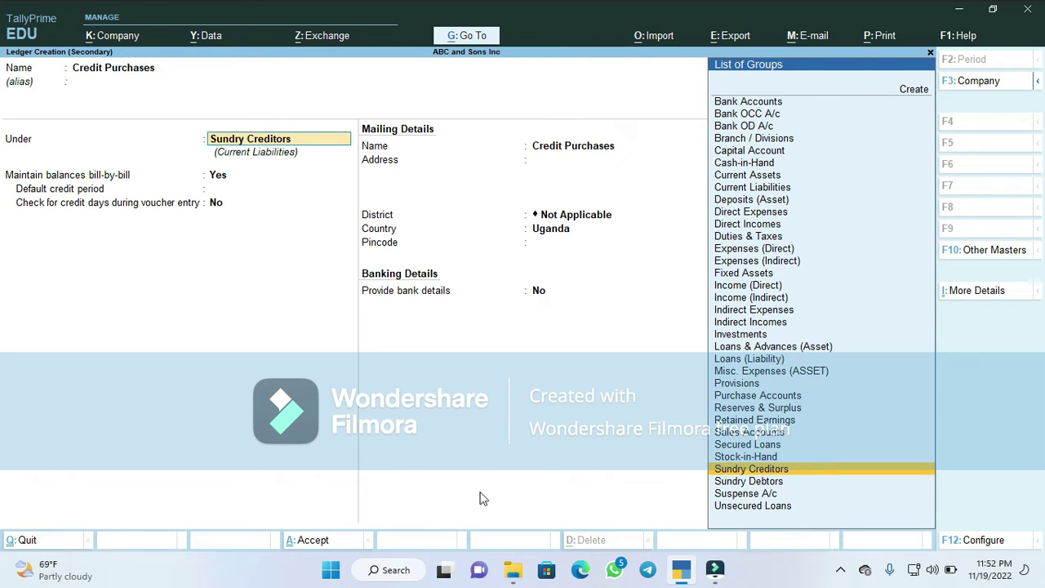
type("P")
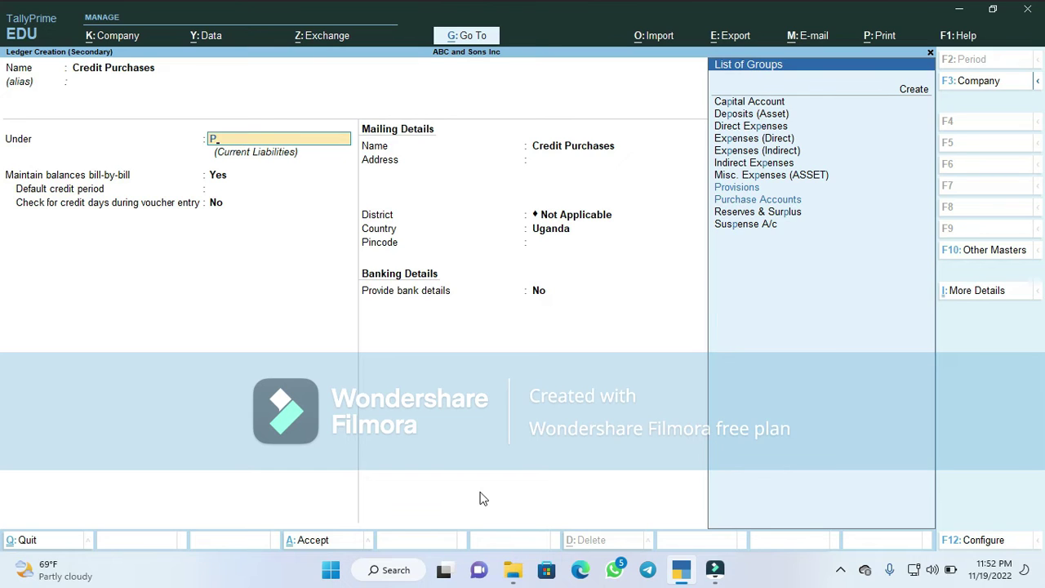
key("Down")
key("Down")
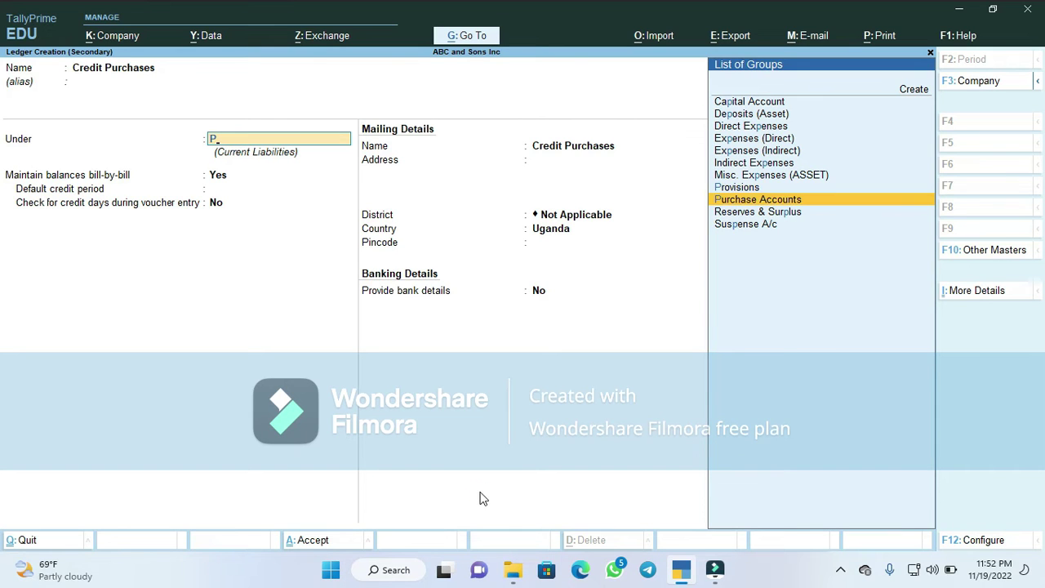
key("Return")
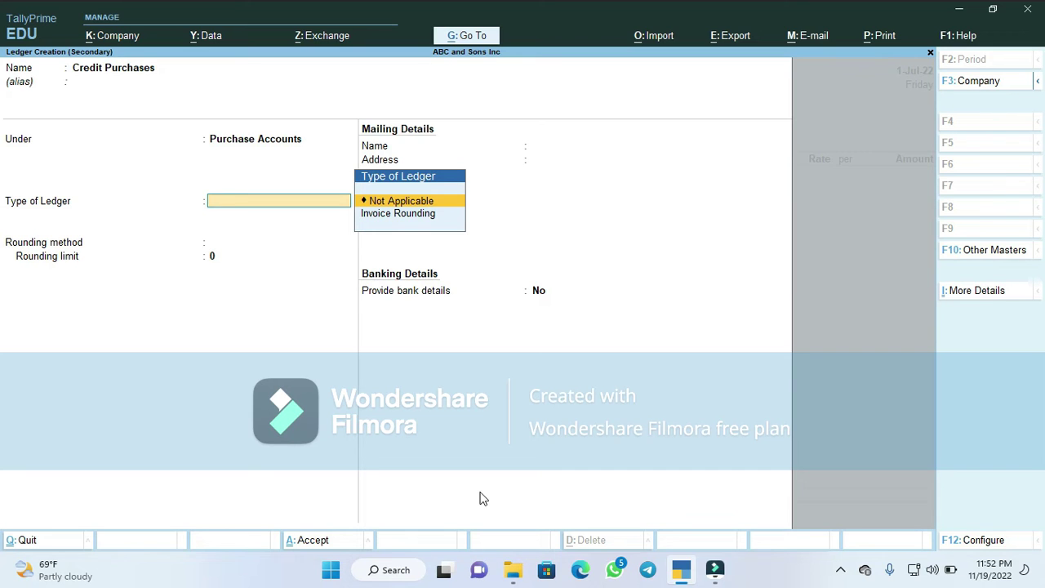
Set the ledger type and rounding method to Not Applicable, keep bank details at No, and save the Credit Purchases ledger
key("Return")
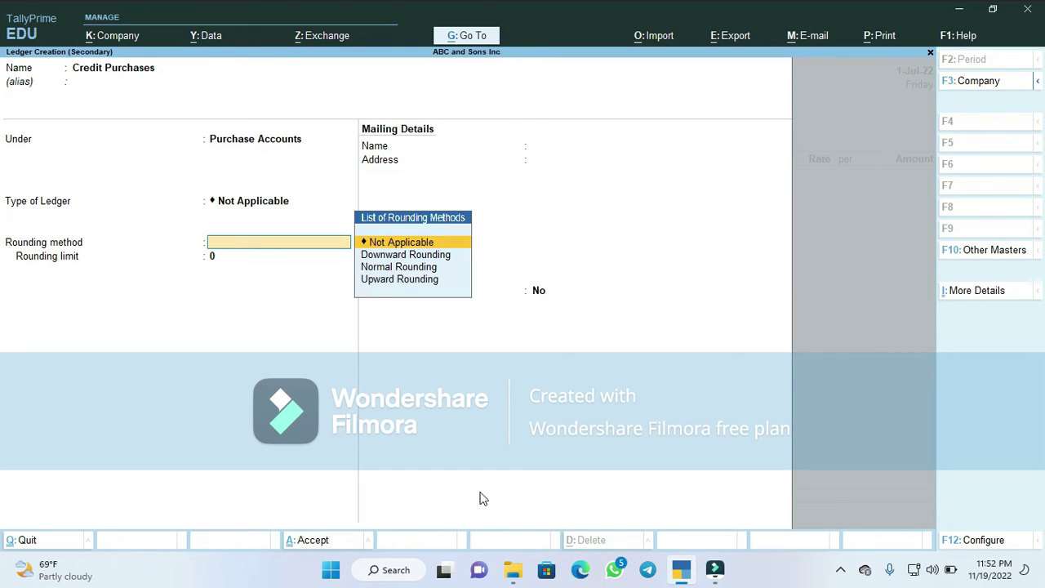
key("Return")
key("Return")
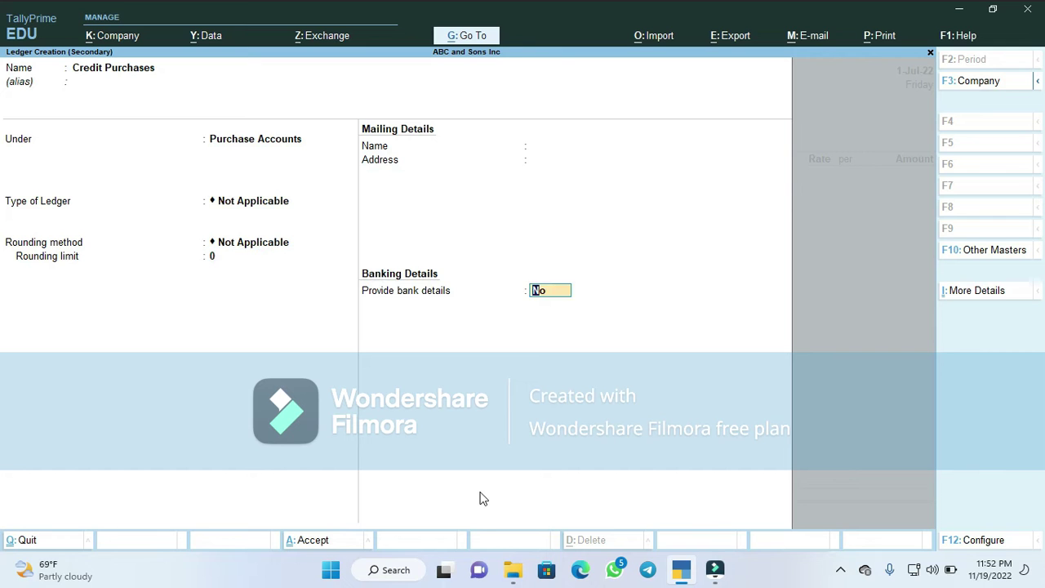
key("Return")
key("Return")
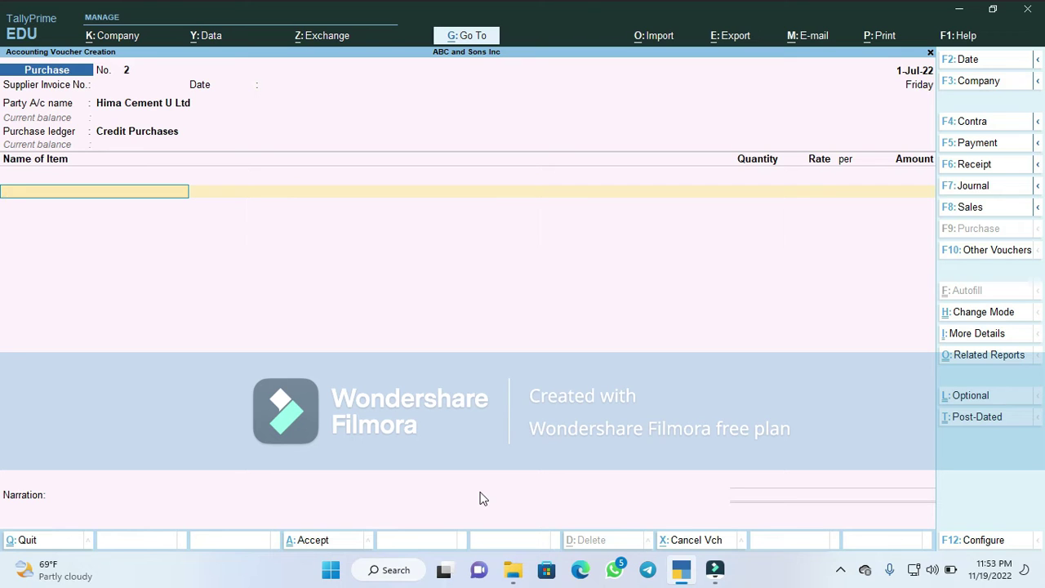
Add the stock item Hima Cement to the voucher with a quantity of 500 bags at a rate of 29,000
type("Hima Cement")
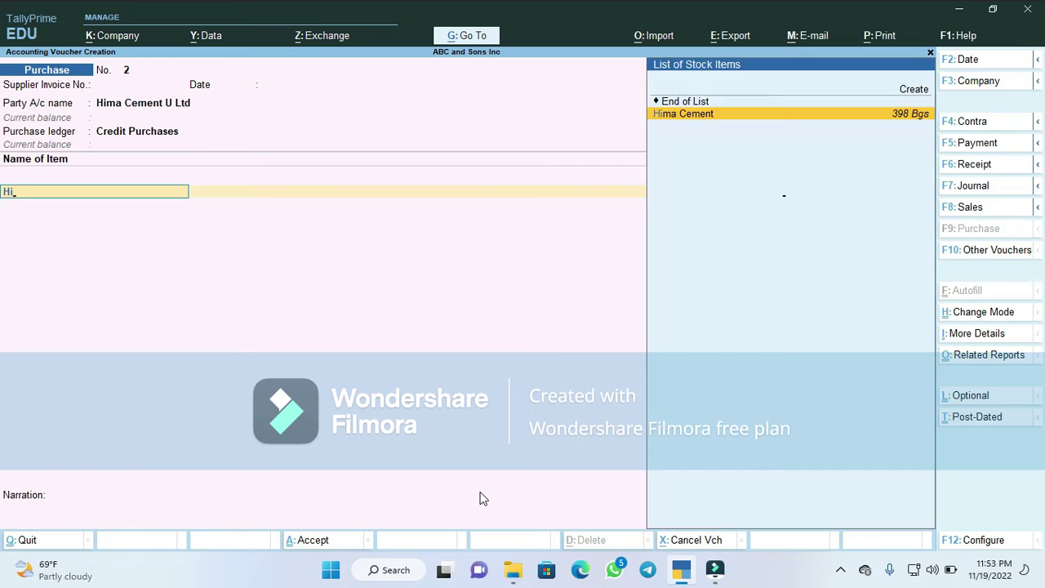
key("Return")
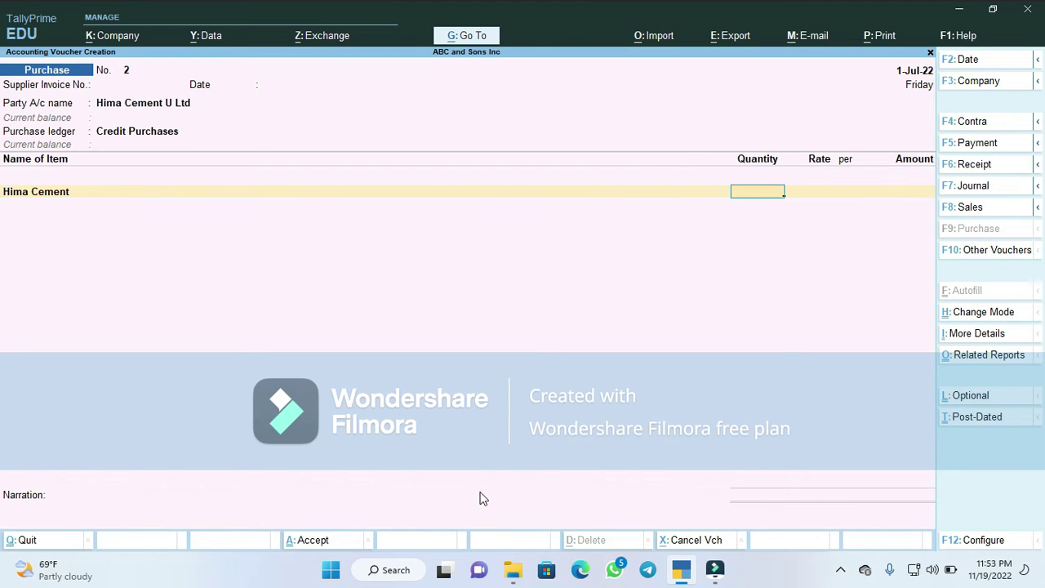
key("BackSpace")
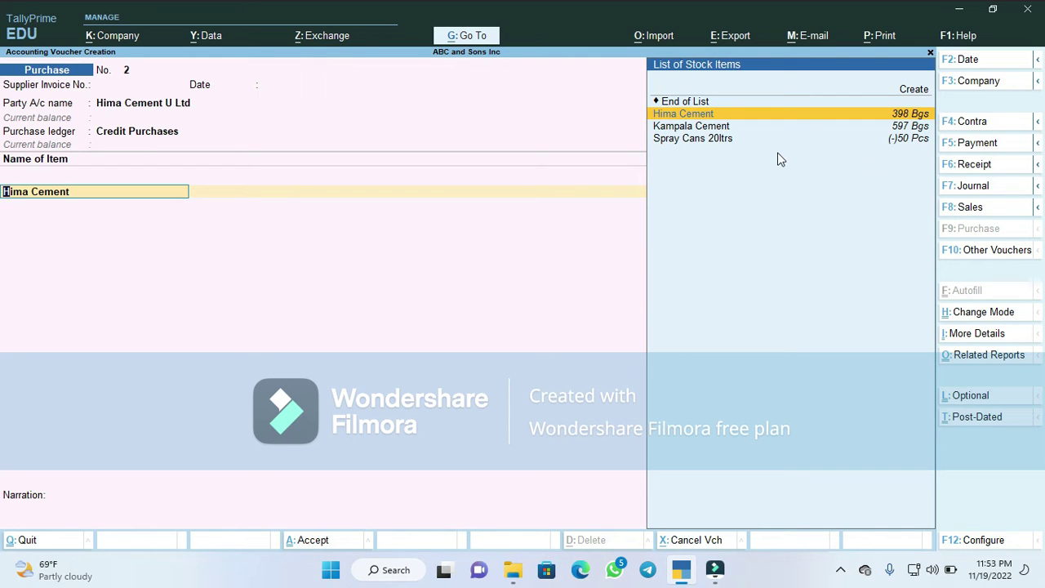
key("Return")
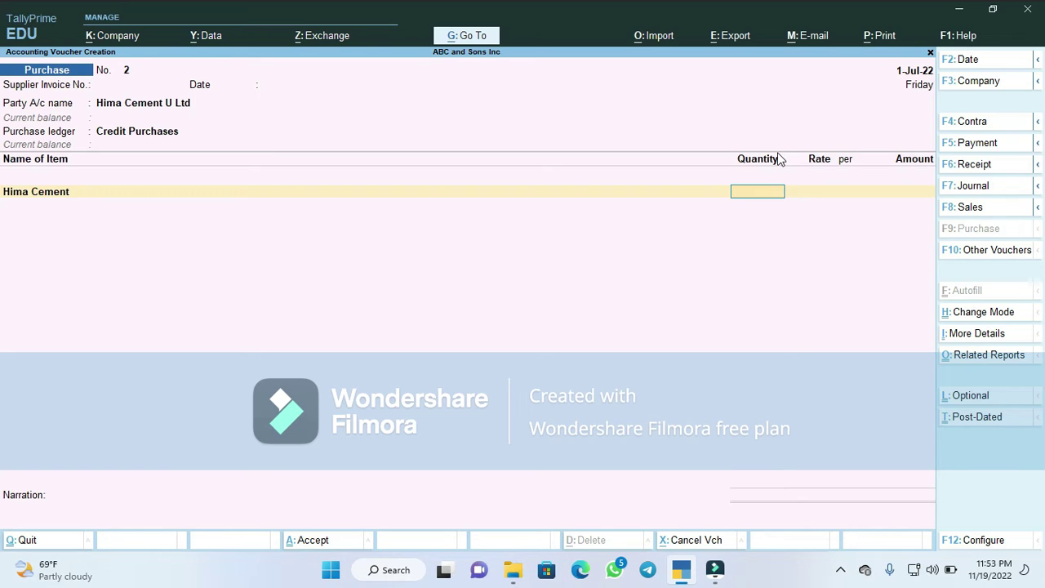
type("500")
key("Return")
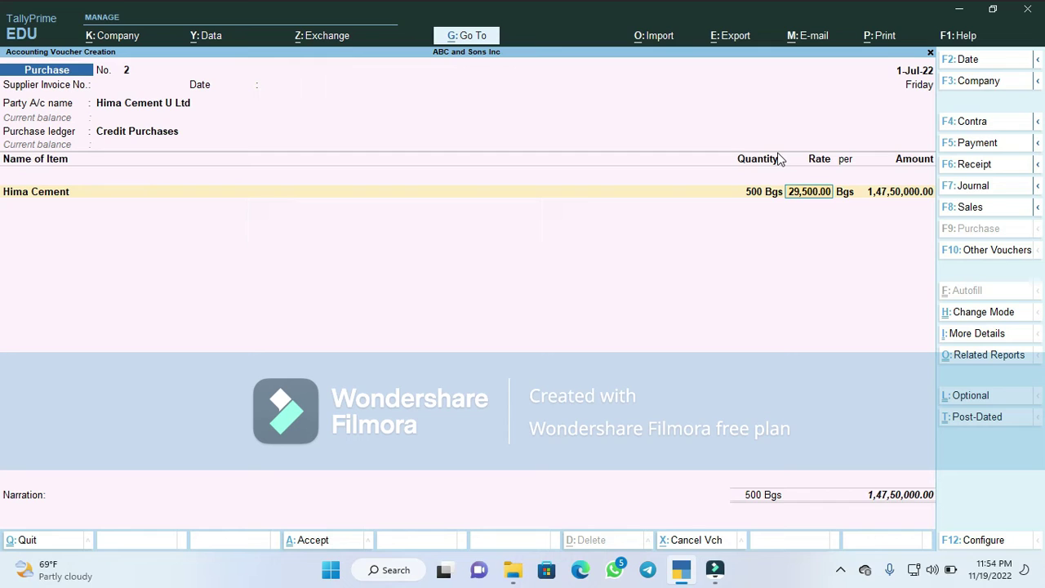
type("29000")
key("Return")
key("Return")
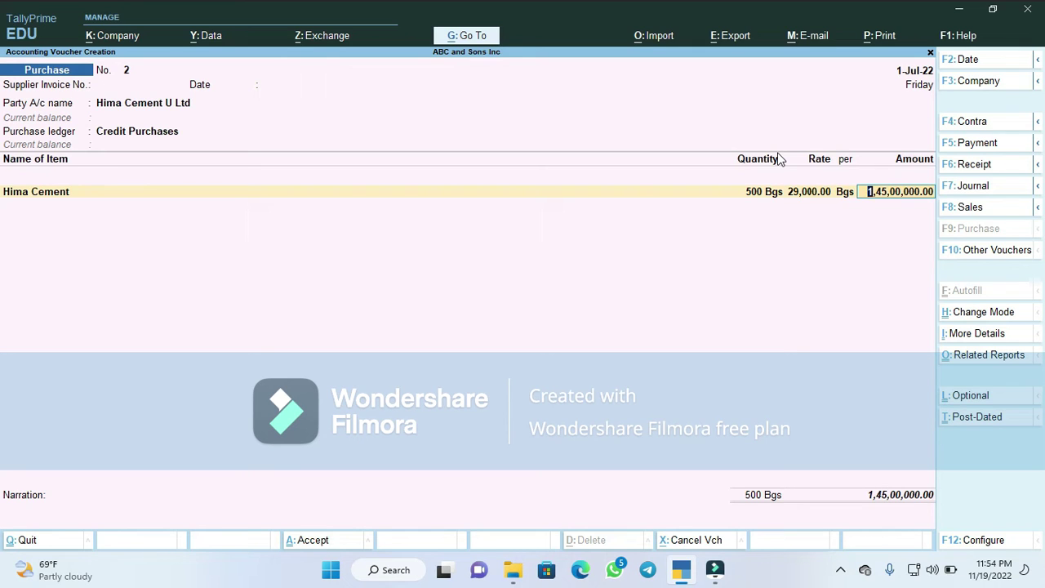
key("Return")
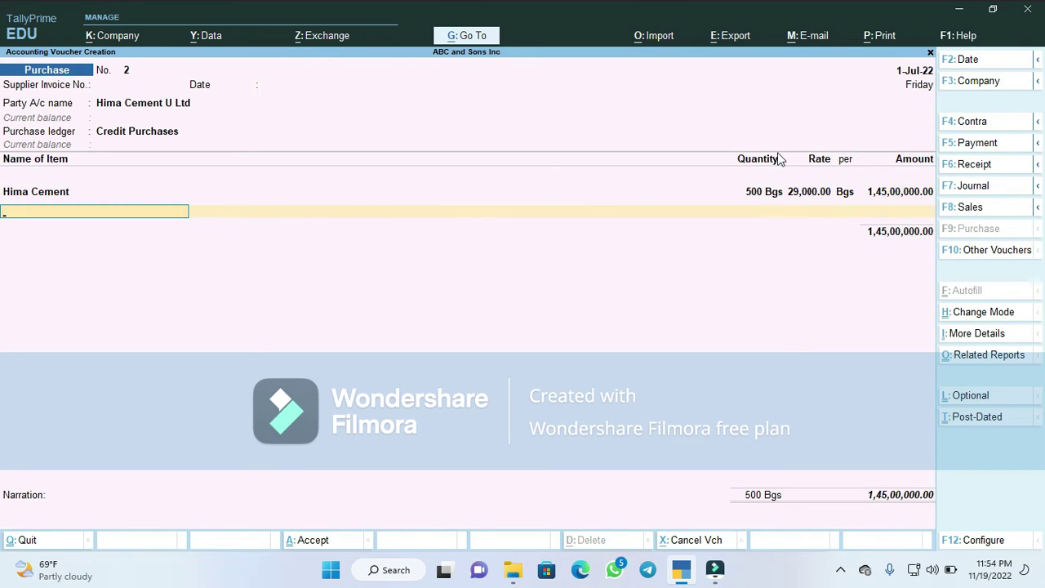
End the item list and allocate the full amount in the bill-wise details as Agst Ref to bill 2
key("Return")
key("Return")
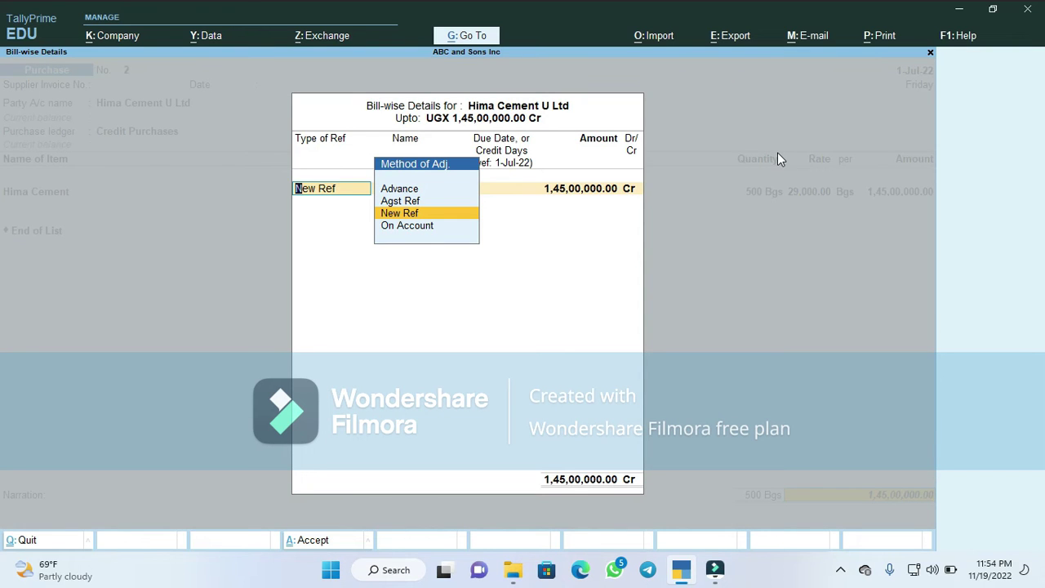
key("Up")
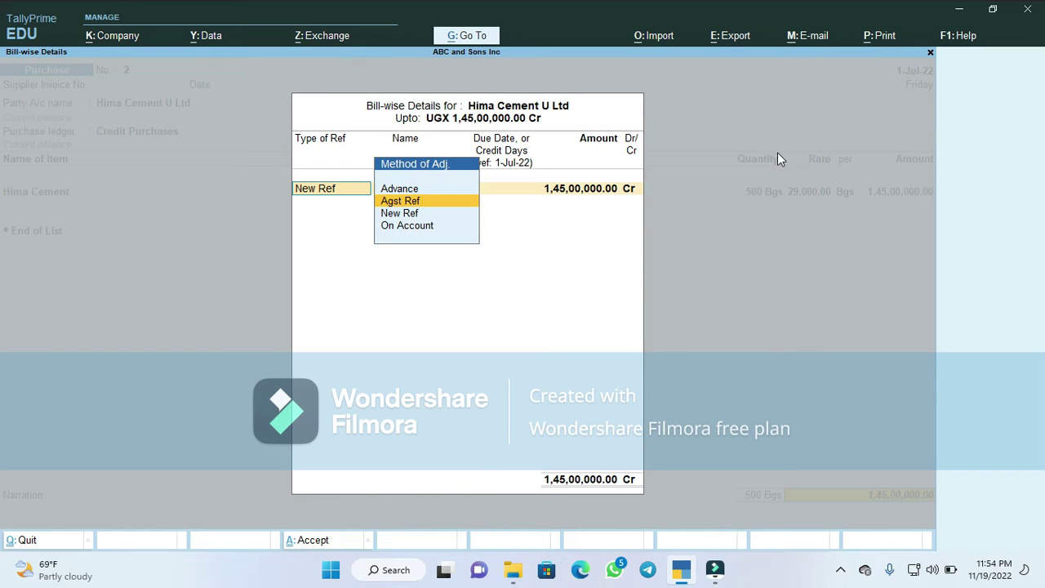
key("Return")
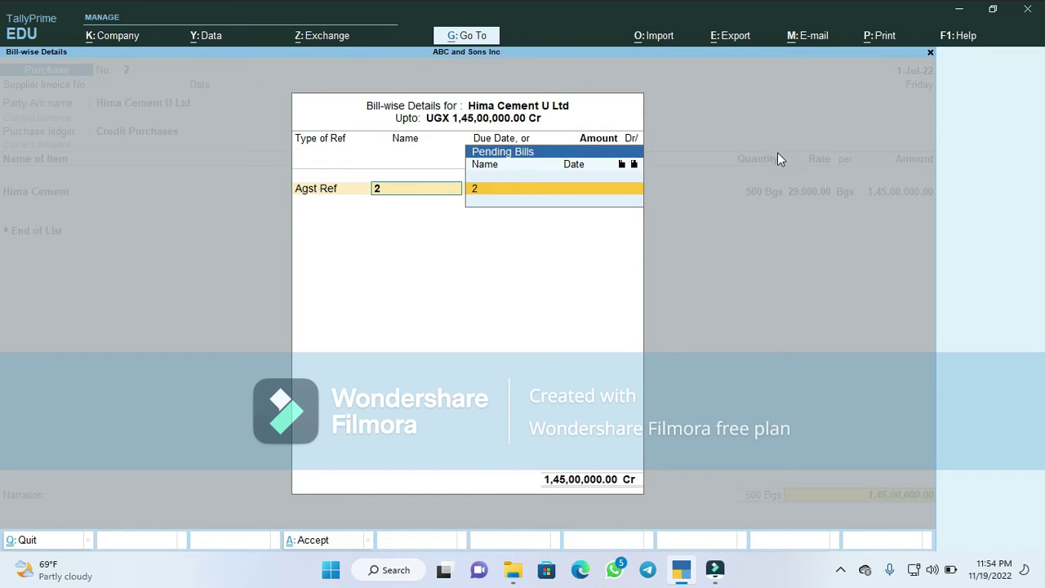
key("Return")
key("Return")
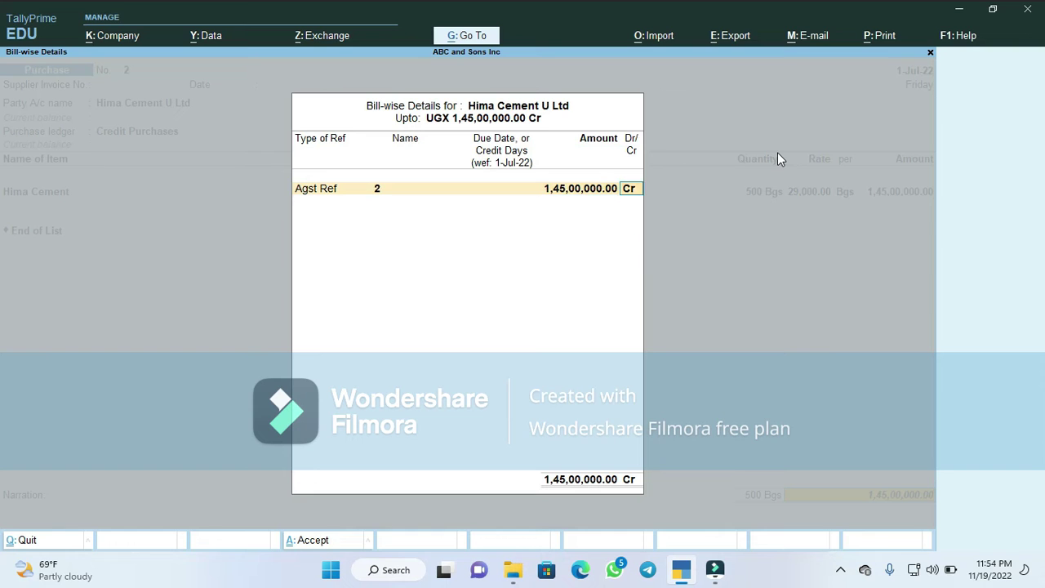
key("Return")
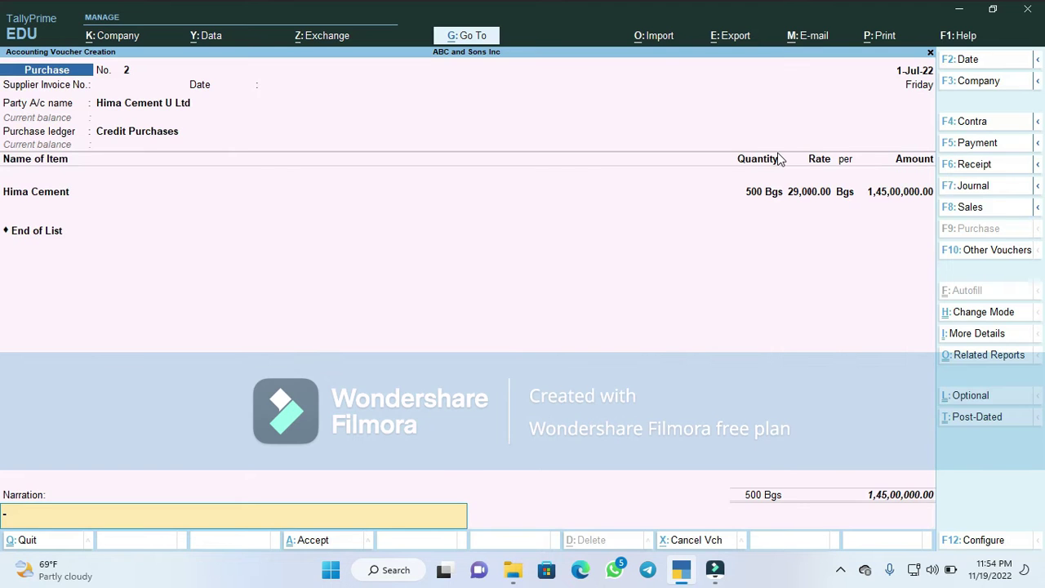
type("Credit purchase of 500bgs")
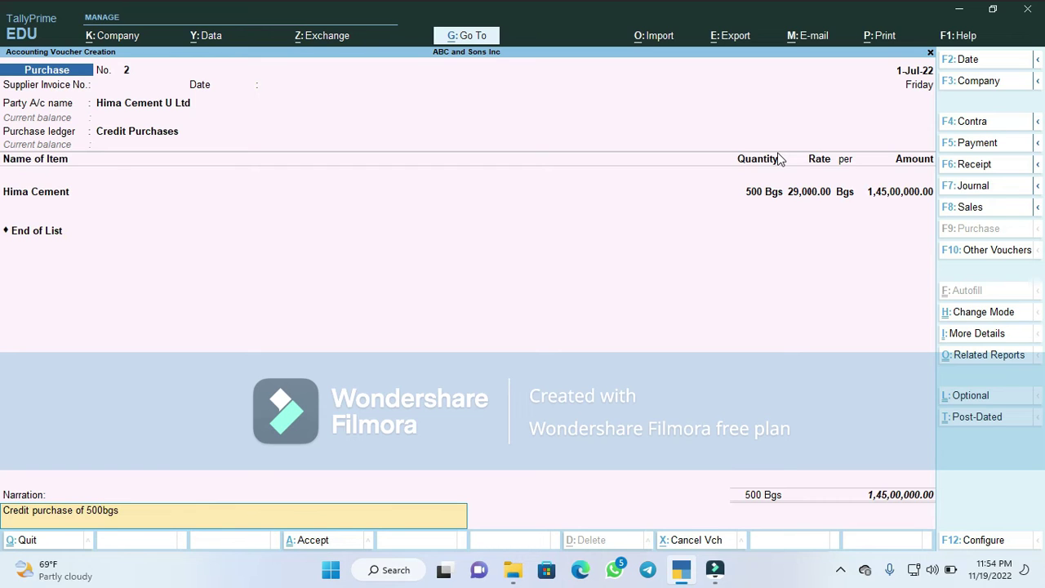
type(" of Hima cement from Hima")
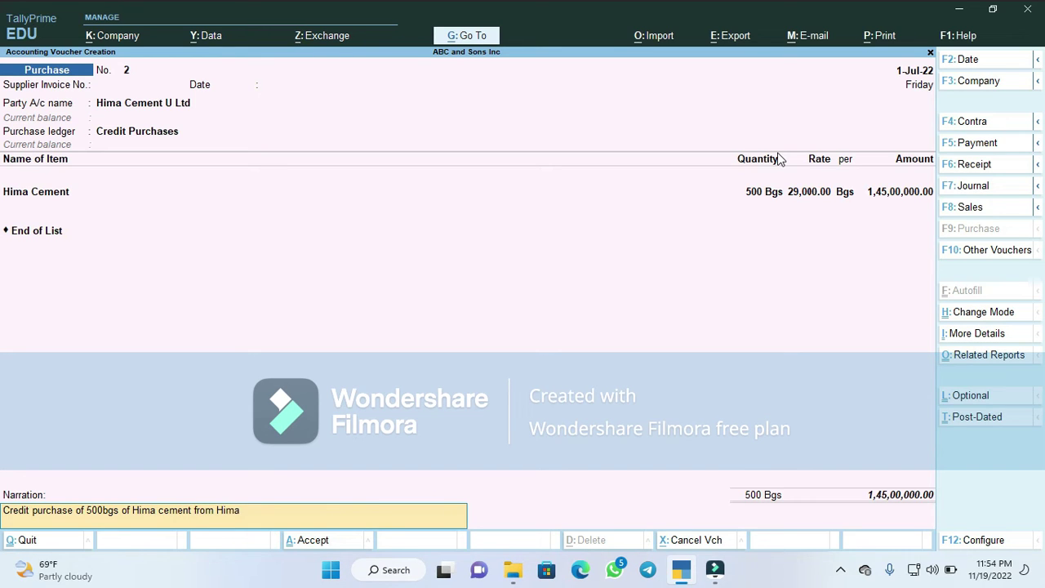
type(" Cement (U) Ltd @29")
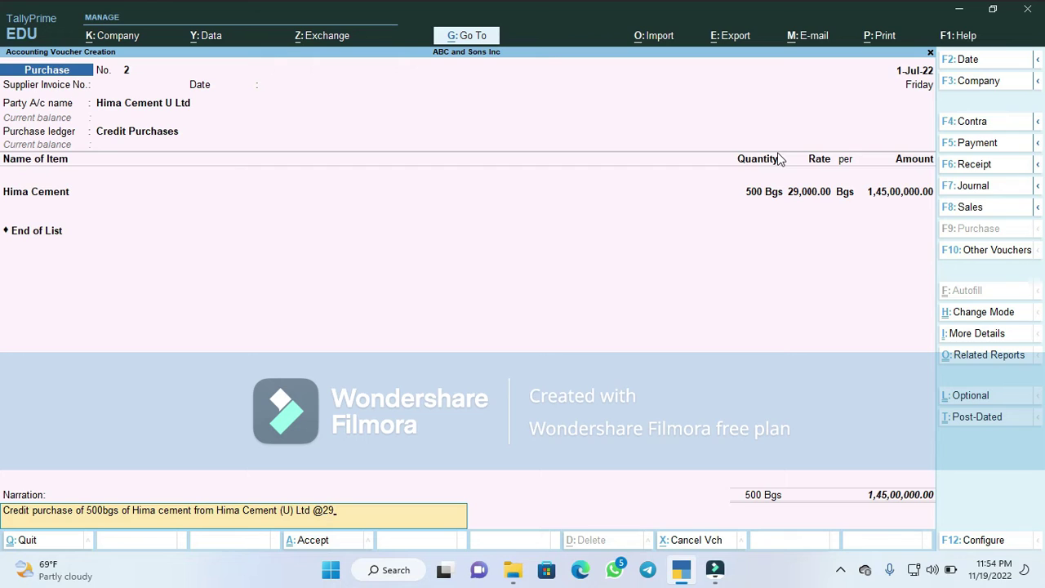
type(",000/=.")
key("Return")
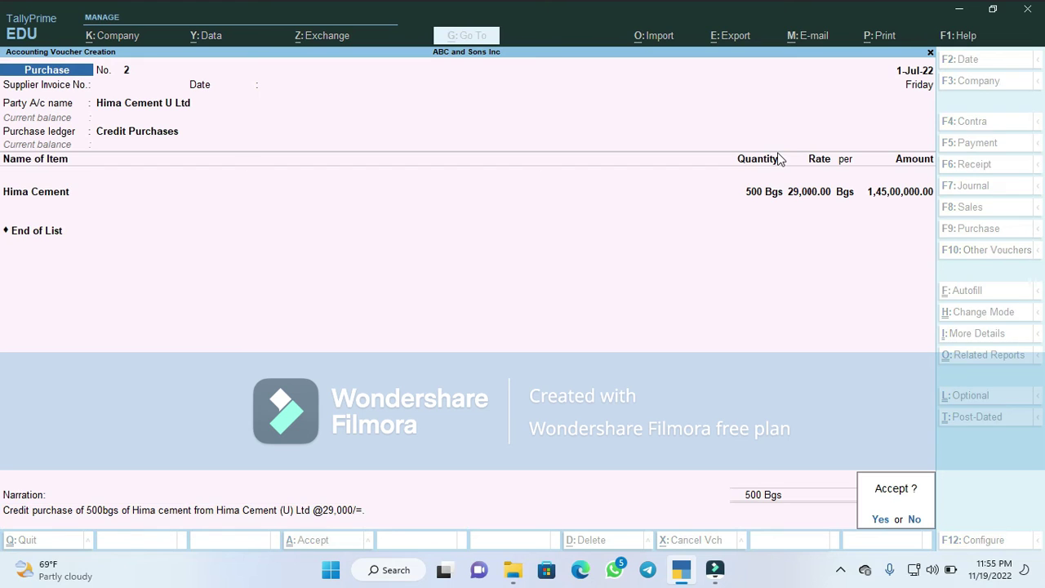
key("Return")
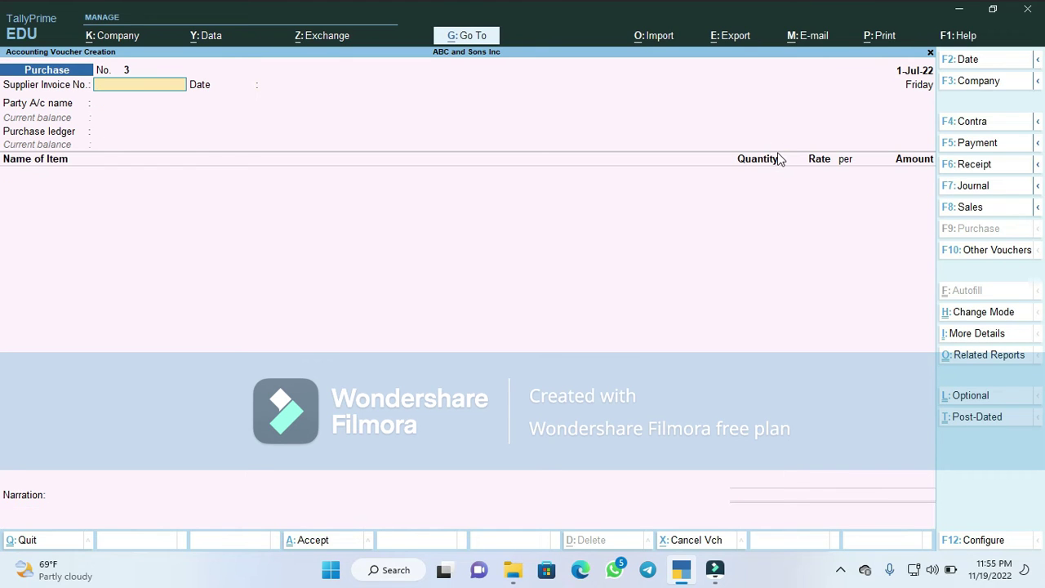
Leave the new voucher's supplier invoice number and date blank, and begin a new party ledger named Kampala Cement (U) Ltd without an alias
key("Return")
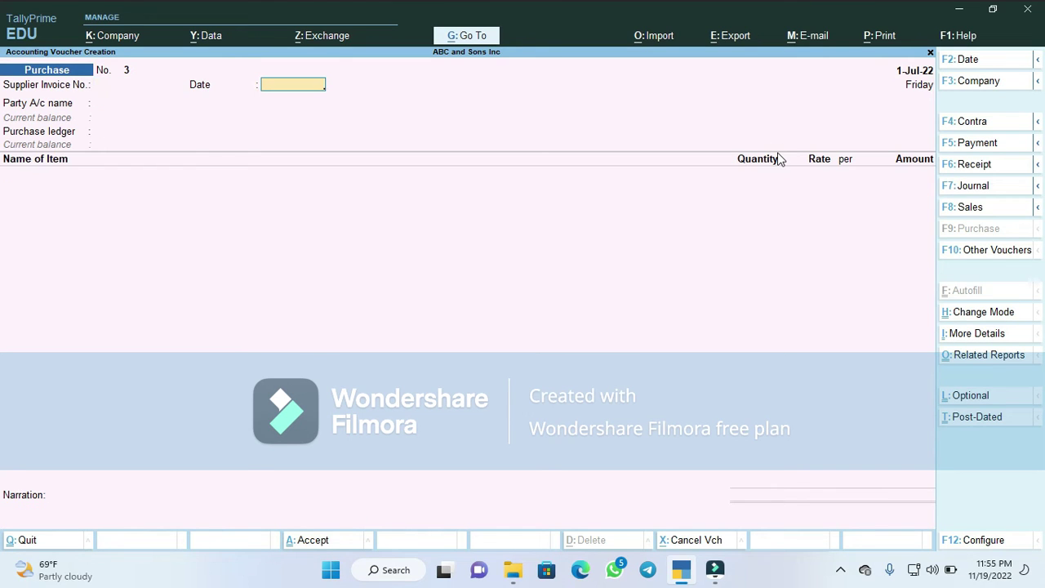
key("Return")
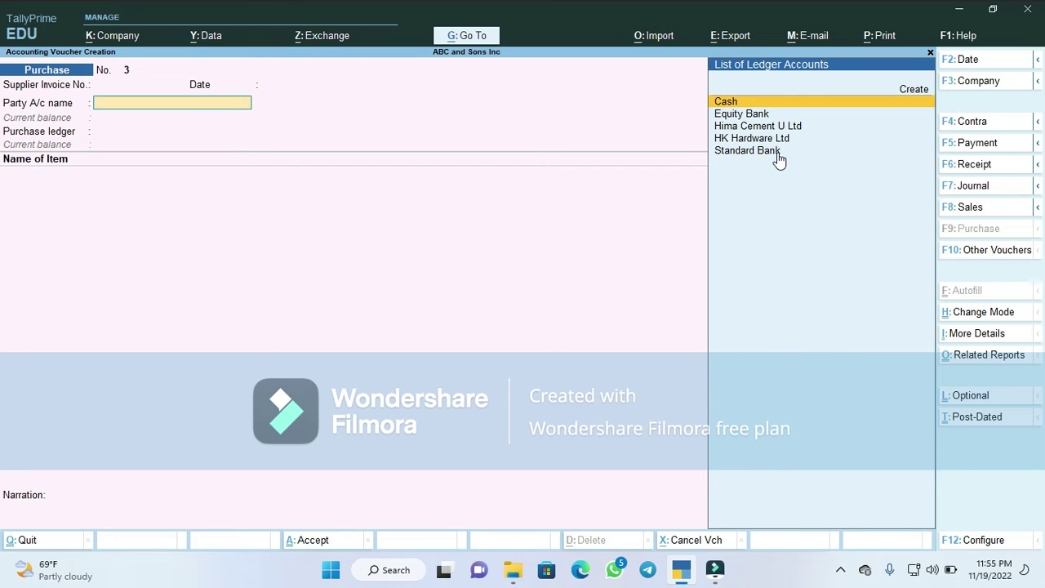
key("Up")
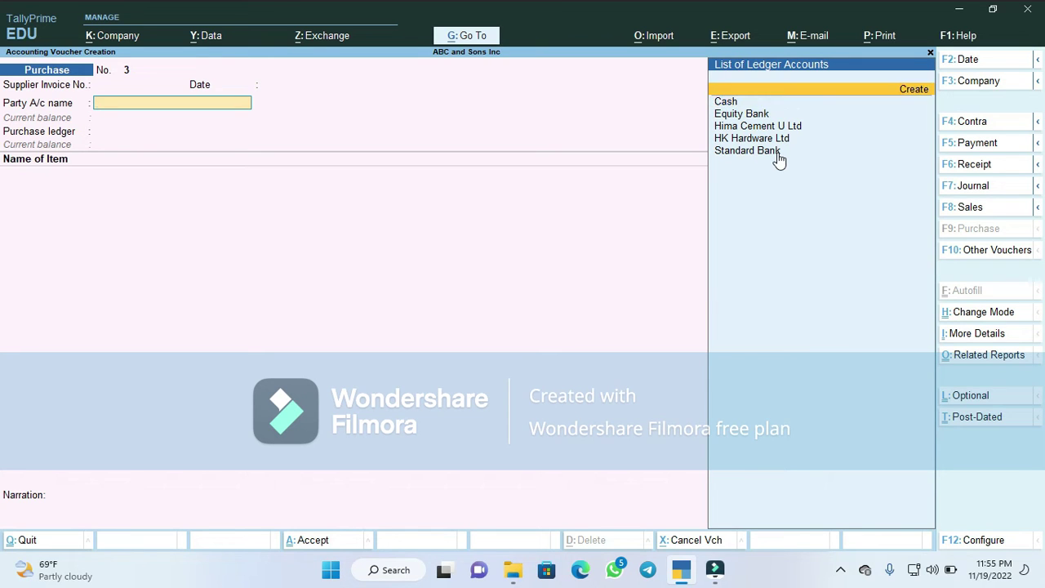
key("Return")
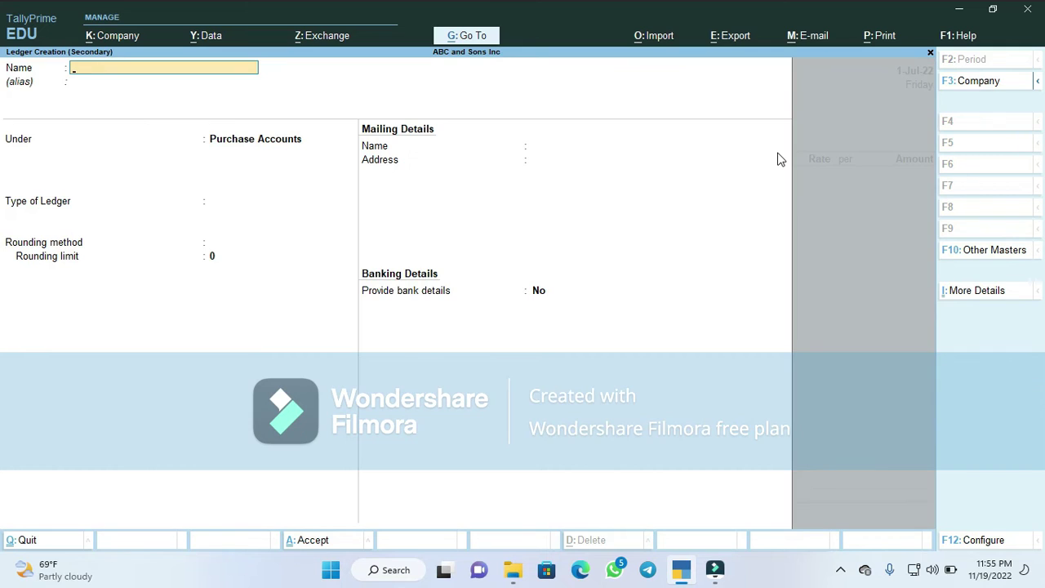
type("Kampala Cement (U) Ltd")
key("Return")
key("Return")
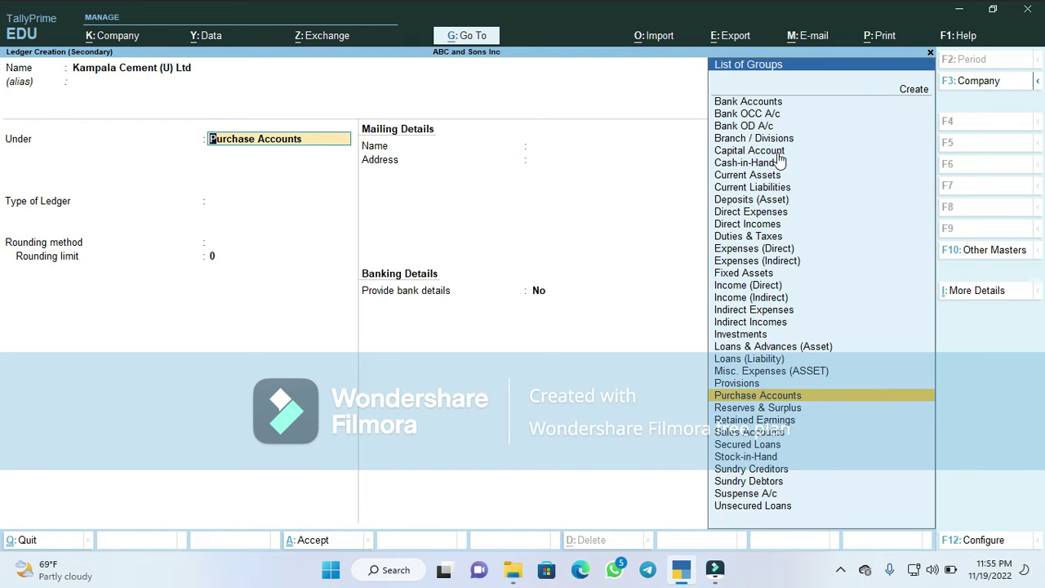
Place the Kampala Cement (U) Ltd ledger under the Sundry Creditors group
type("S")
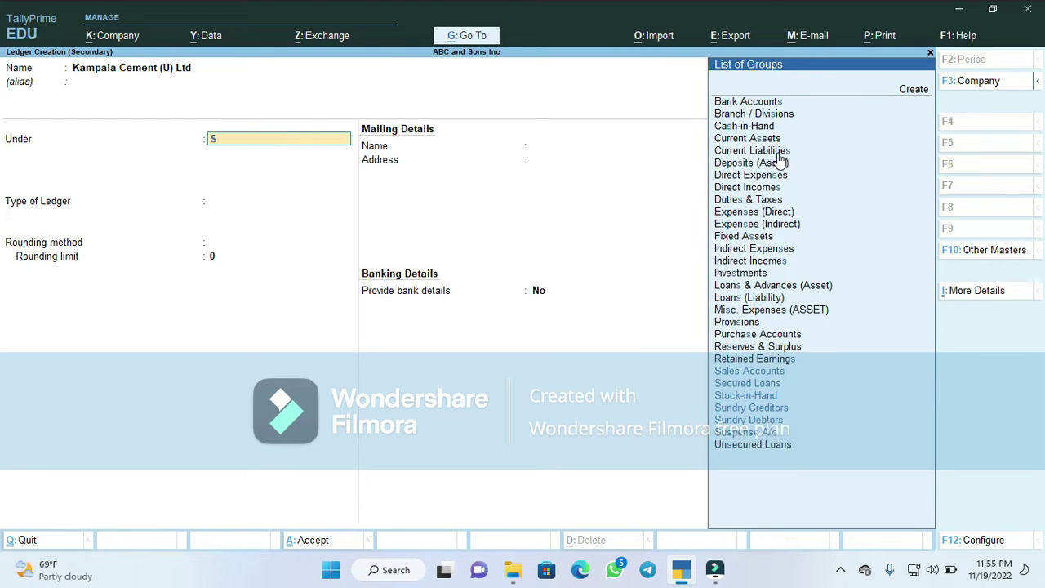
key("Down")
key("Down")
key("Down")
key("Down")
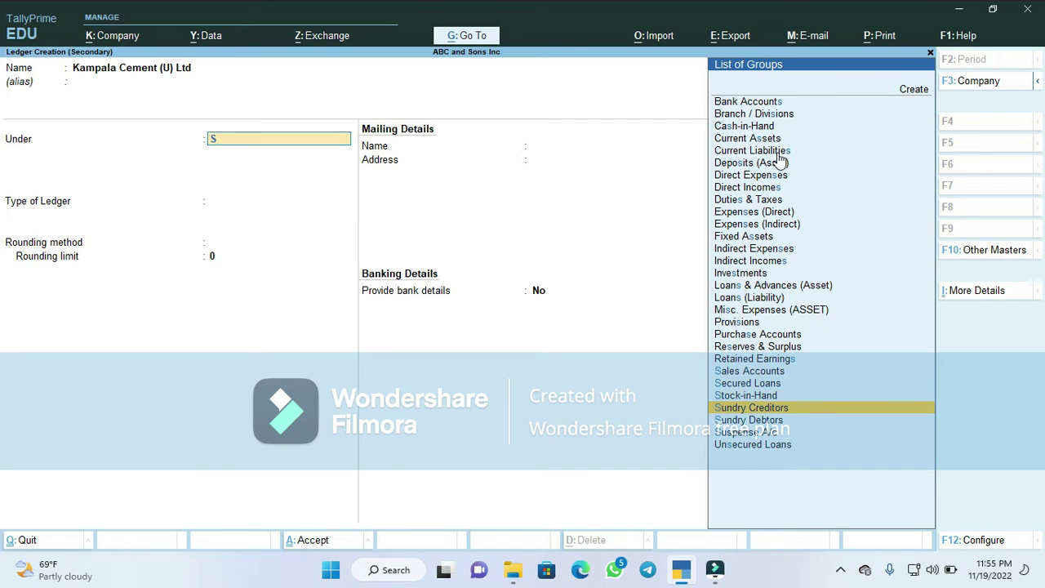
key("Return")
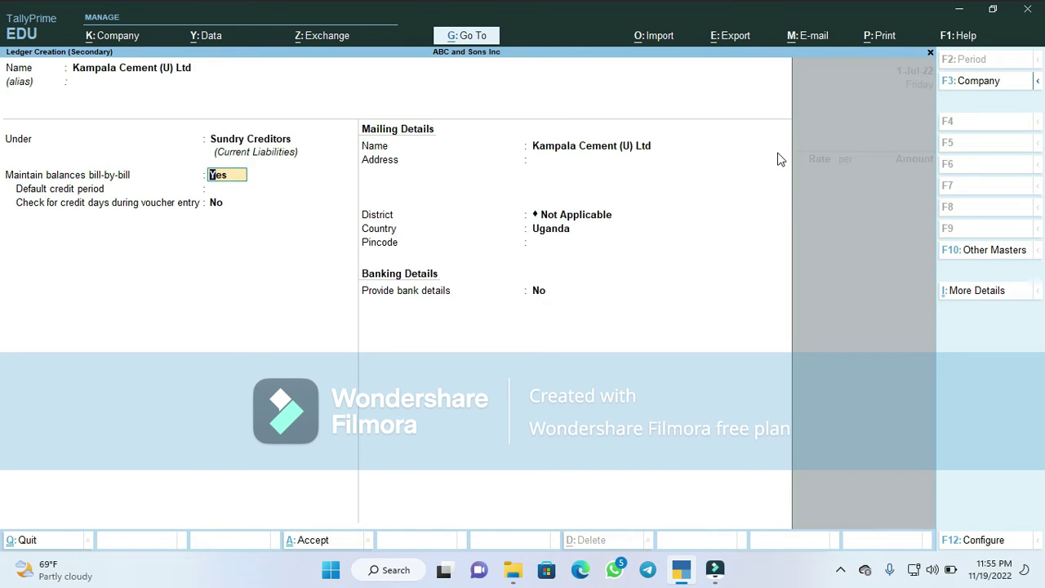
Keep bill-by-bill balances enabled without a default credit period, and set the ledger's mailing address to Kampala
key("Return")
key("Return")
key("Return")
key("Return")
key("Return")
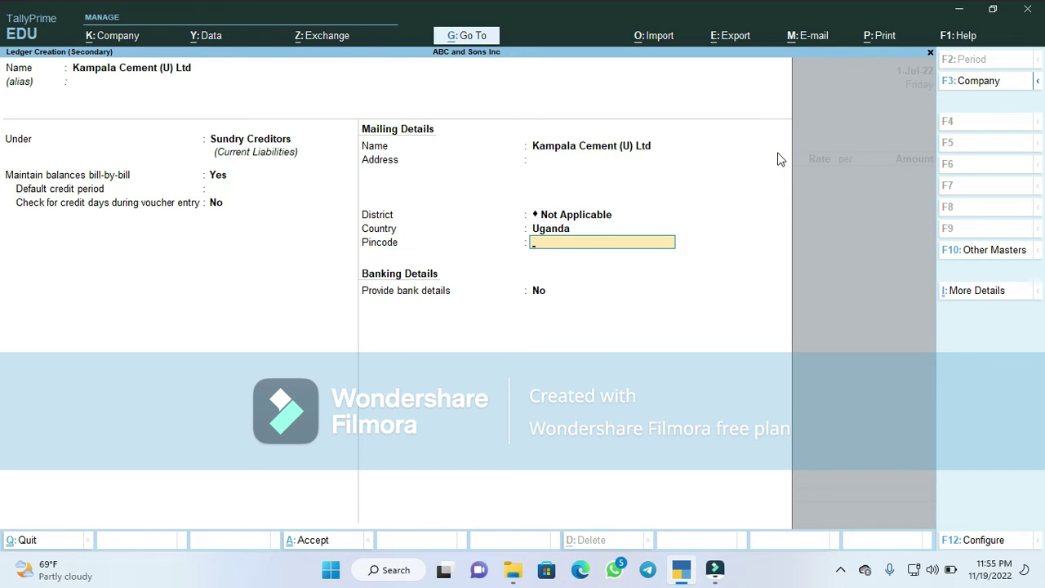
key("BackSpace")
key("BackSpace")
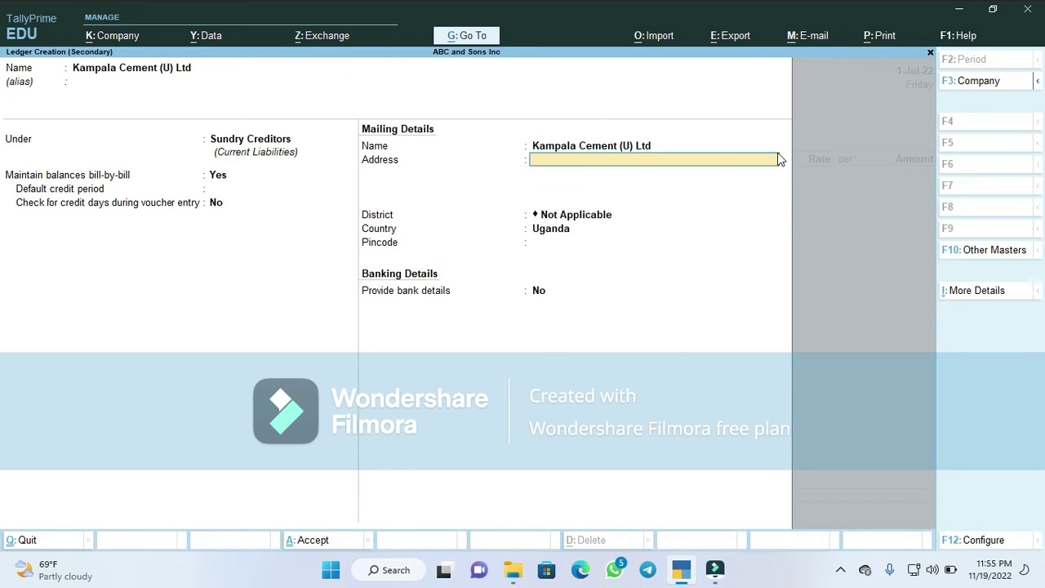
type("Kampala")
key("Return")
key("Return")
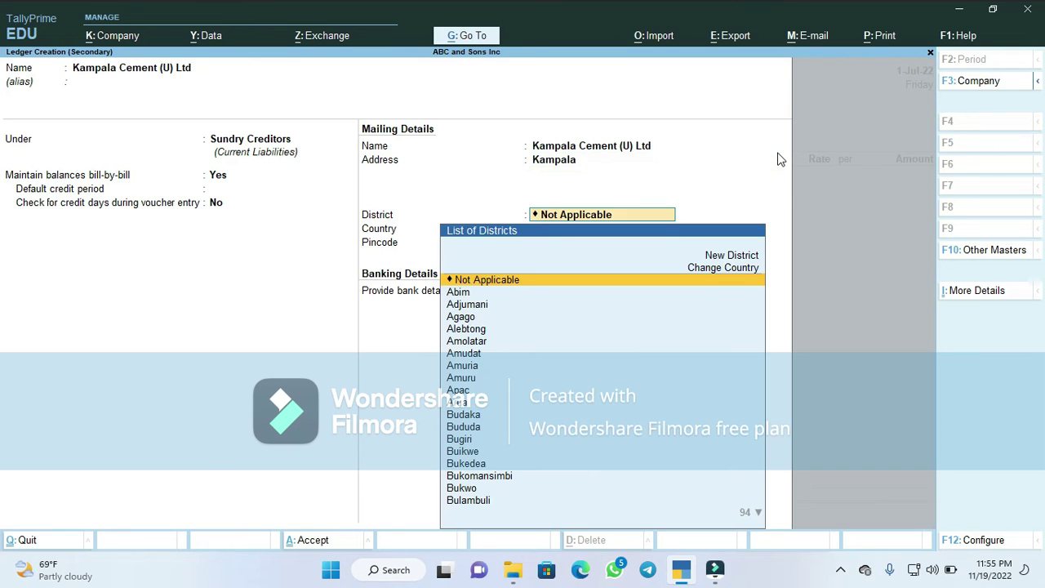
Set the ledger's district to Kampala, leave the pincode and bank details out, and accept the ledger
type("Kam")
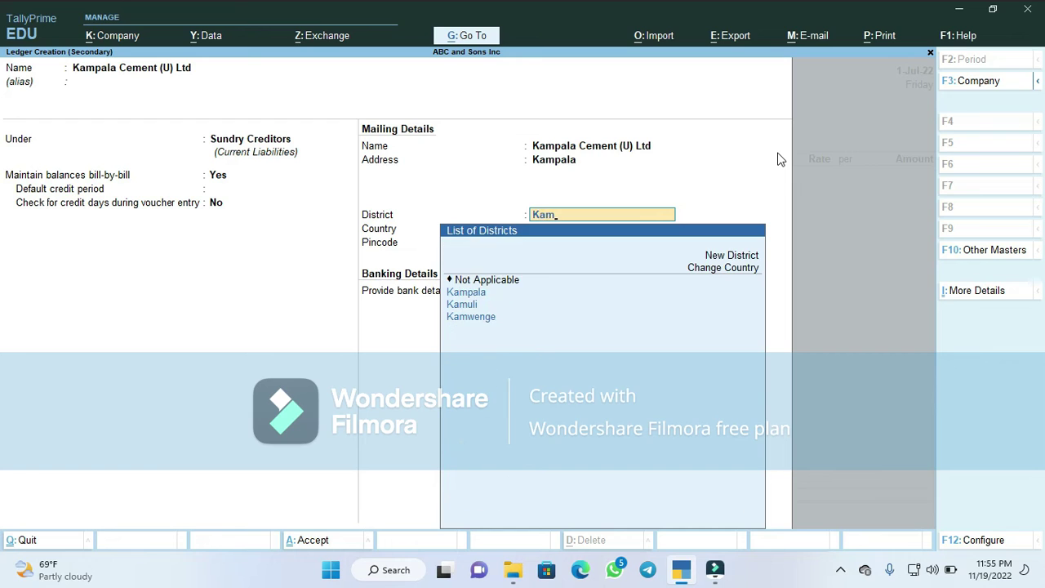
key("Return")
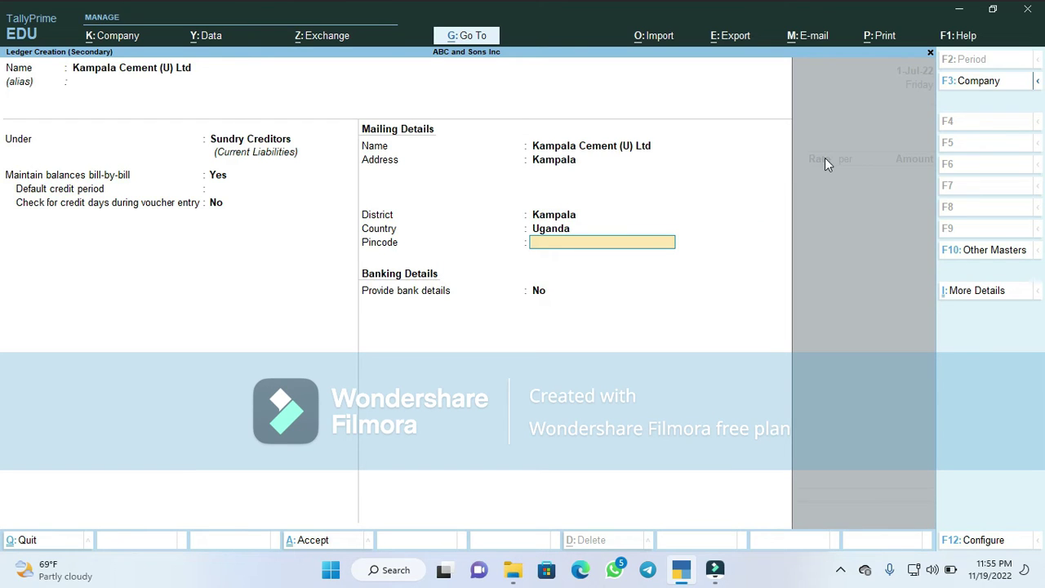
key("Return")
key("Return")
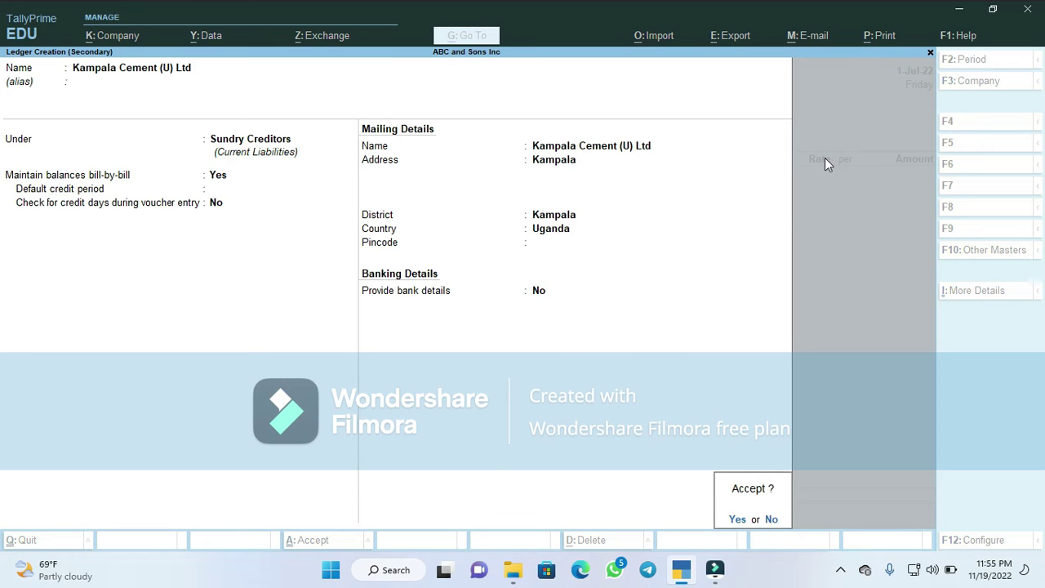
key("Return")
key("Return")
key("Return")
key("Return")
key("Return")
key("Return")
key("Return")
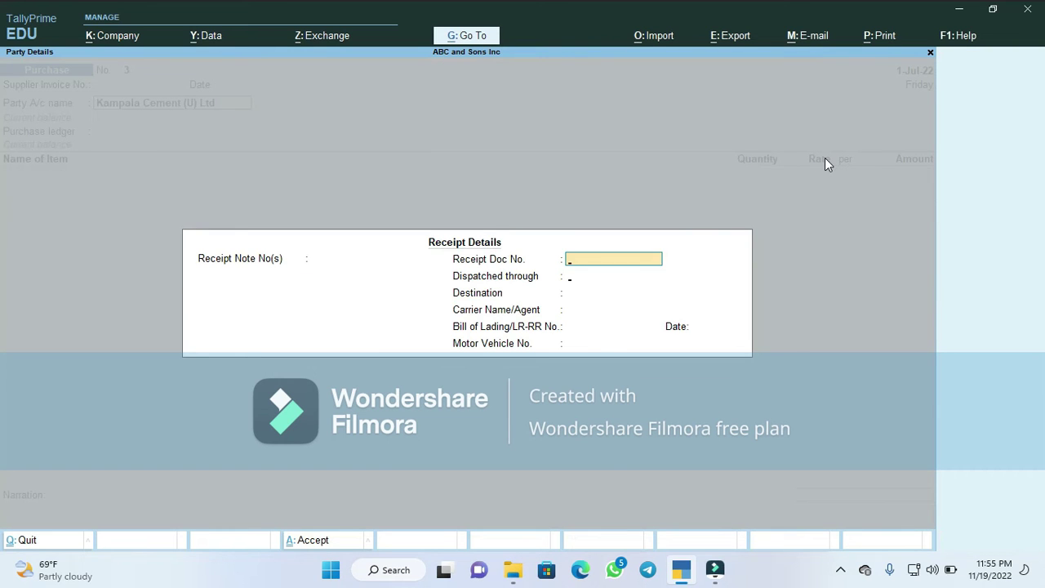
key("Return")
type("UAJ")
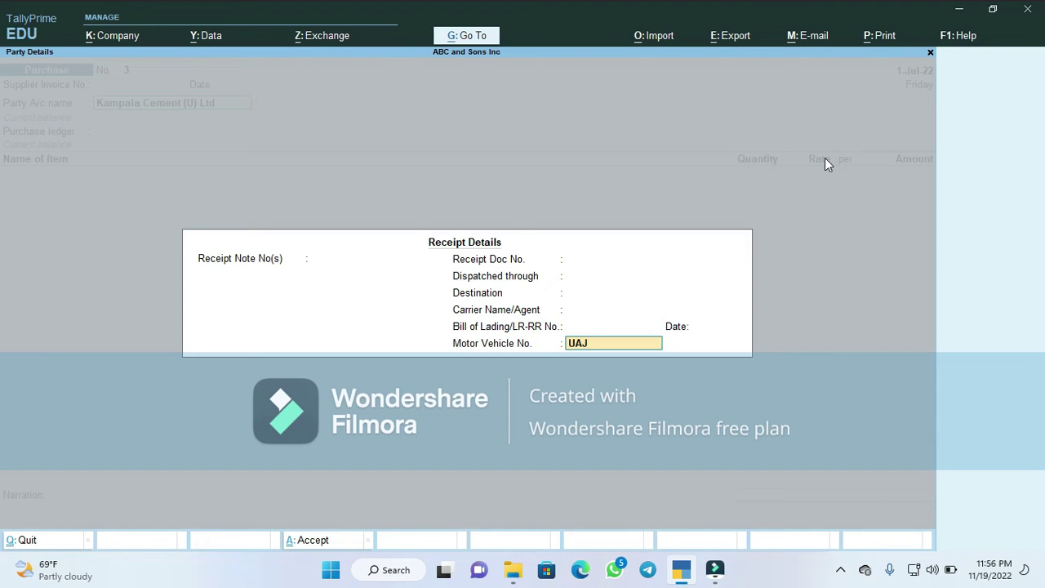
key("BackSpace")
key("BackSpace")
type("BG 857")
key("Return")
Keep the party details for Kampala Cement (U) Ltd and choose Credit Purchases as the purchase ledger
key("Return")
key("Return")
key("Return")
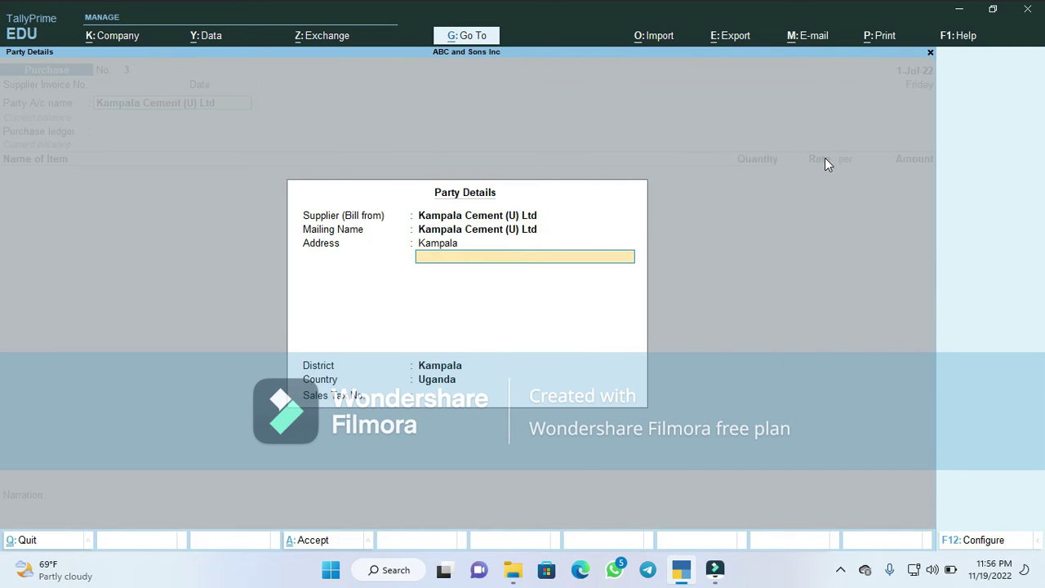
key("Return")
key("Return")
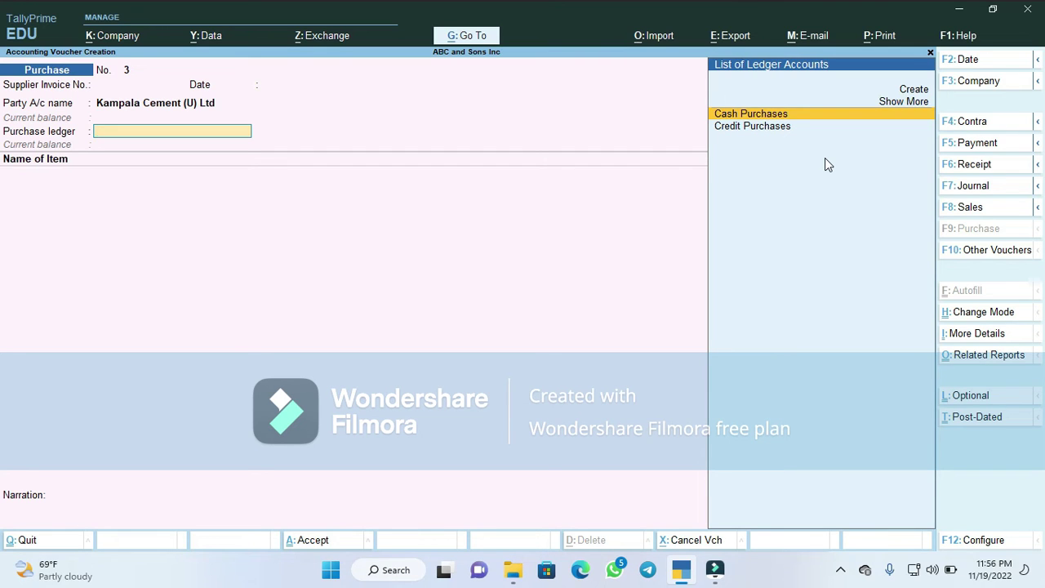
key("Down")
key("Return")
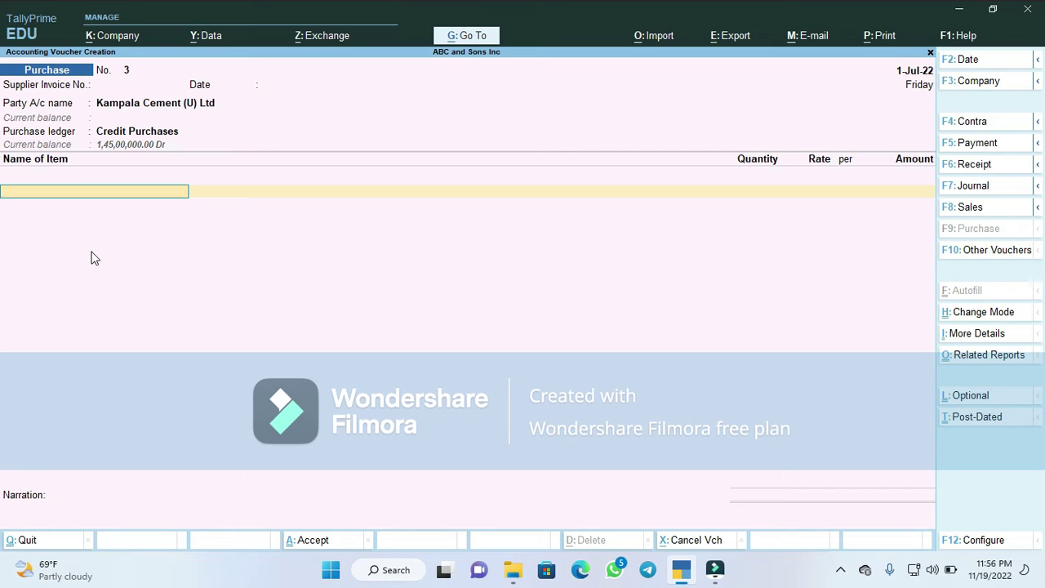
Add the stock item Kampala Cement with a quantity of 500 Bgs at a rate of 28,500 per bag
type("K")
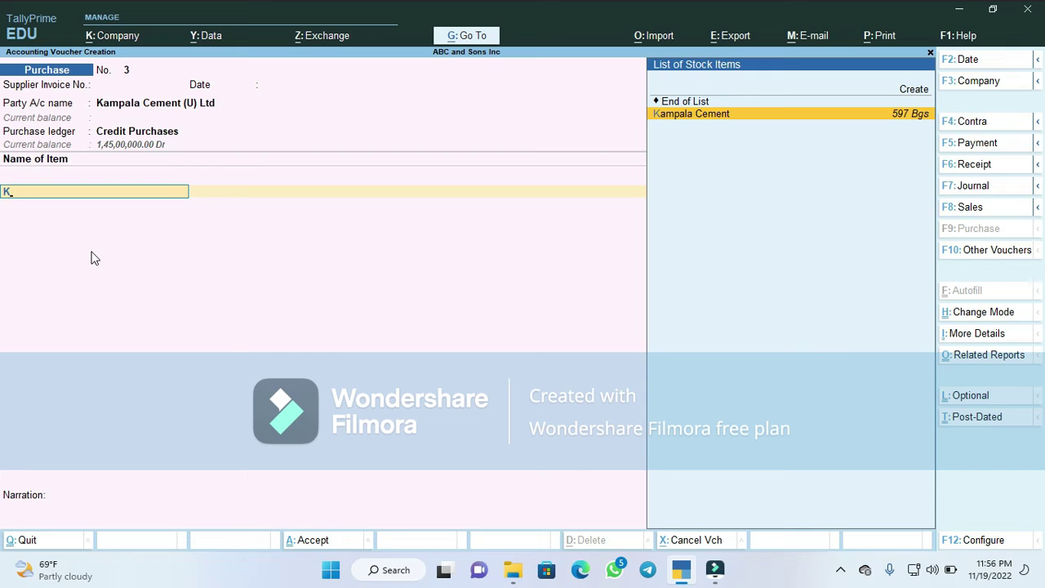
left_click(887, 120)
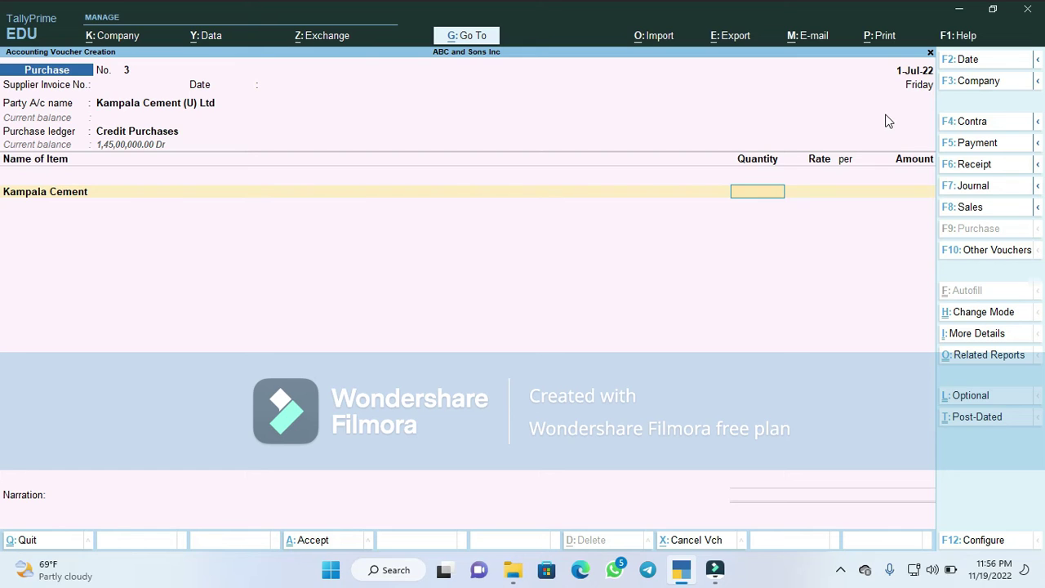
type("500")
key("Return")
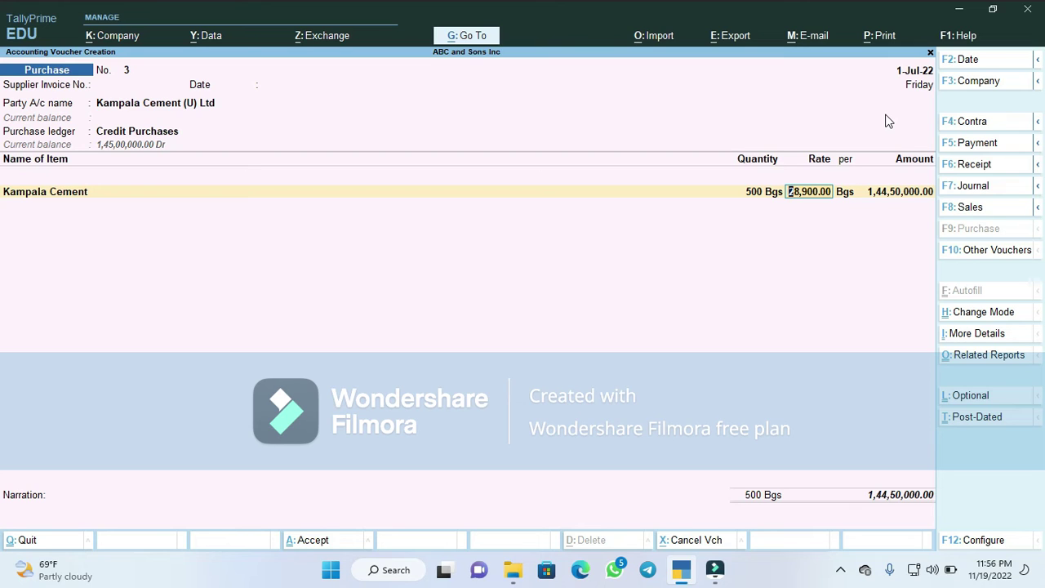
type("28500")
key("Return")
key("Return")
key("Return")
End the item list and allocate the full amount in the bill-wise details as Agst Ref to bill 3
key("Return")
key("Return")
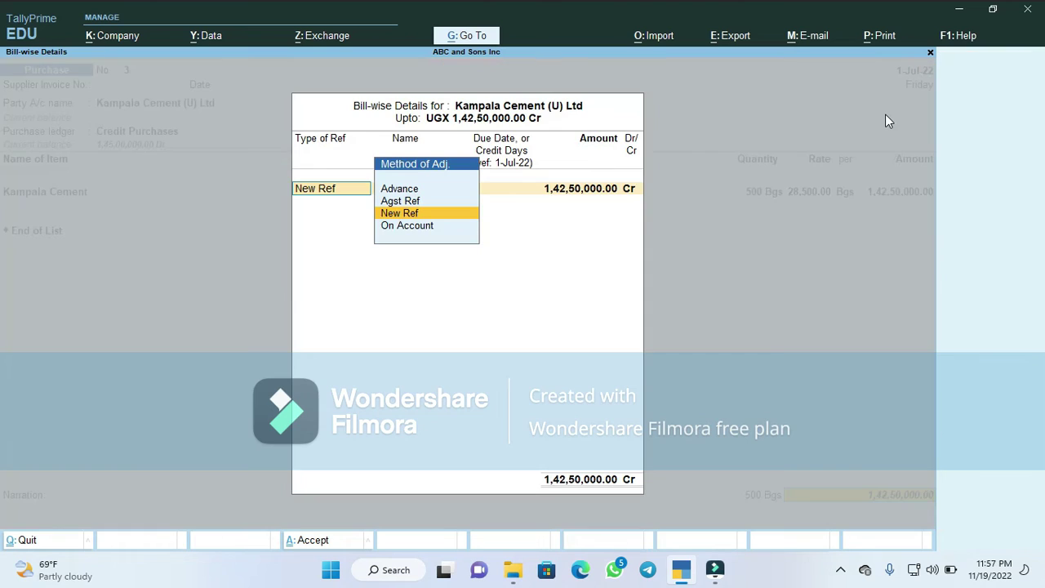
key("Up")
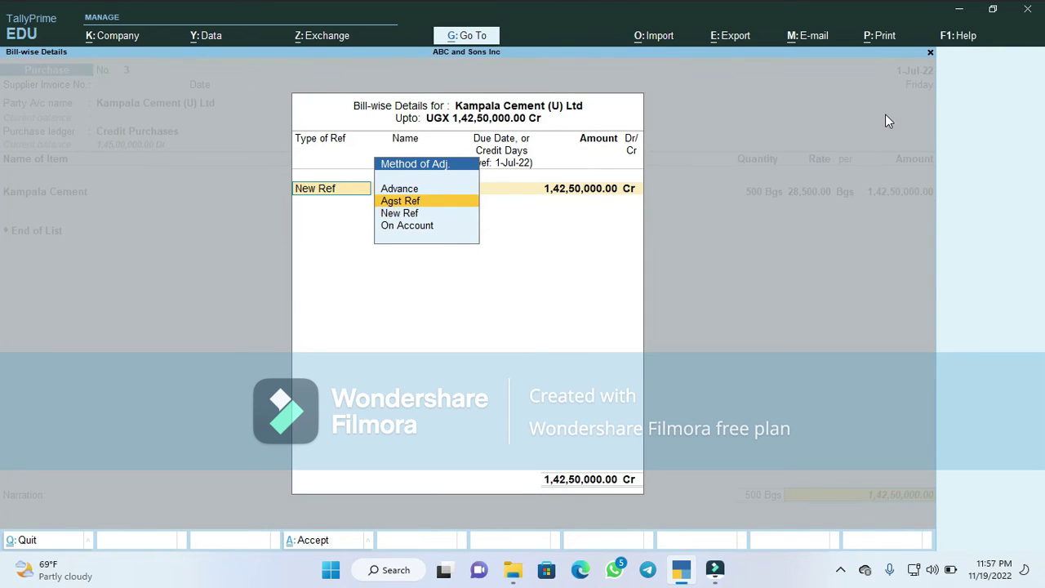
key("Return")
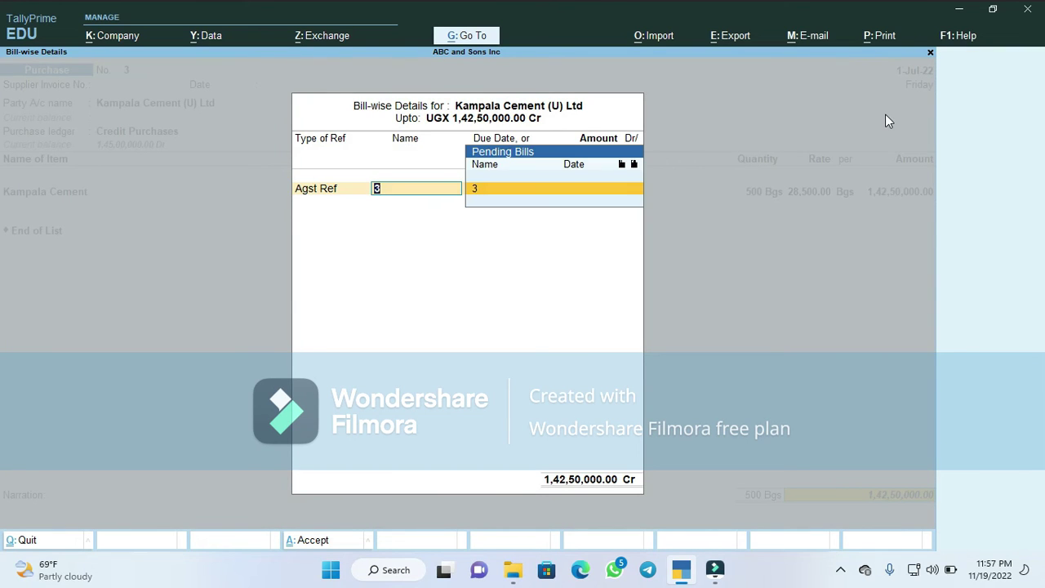
key("Return")
key("Return")
key("Return")
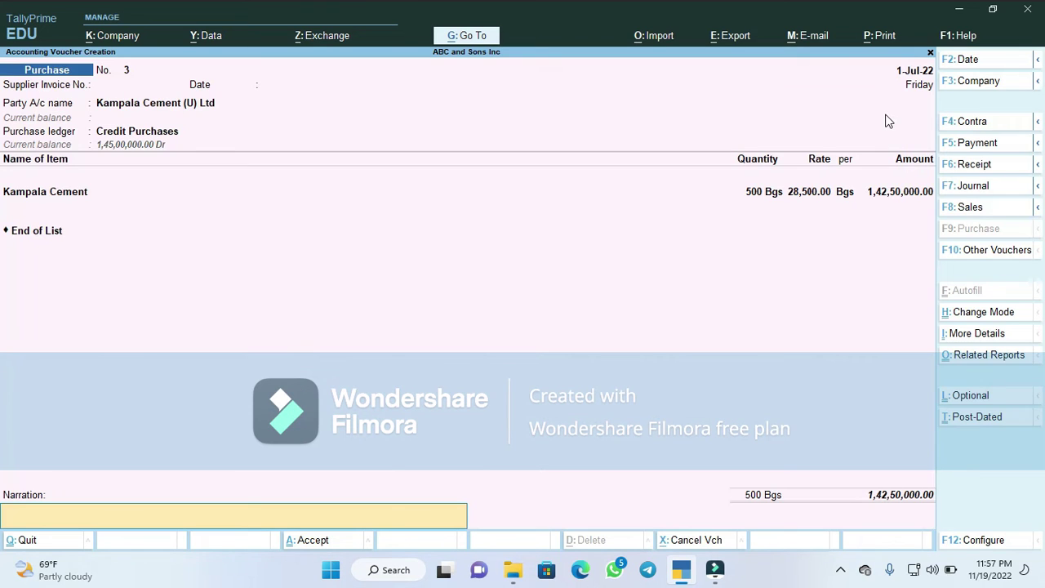
type("Credit purchase of 500bgs")
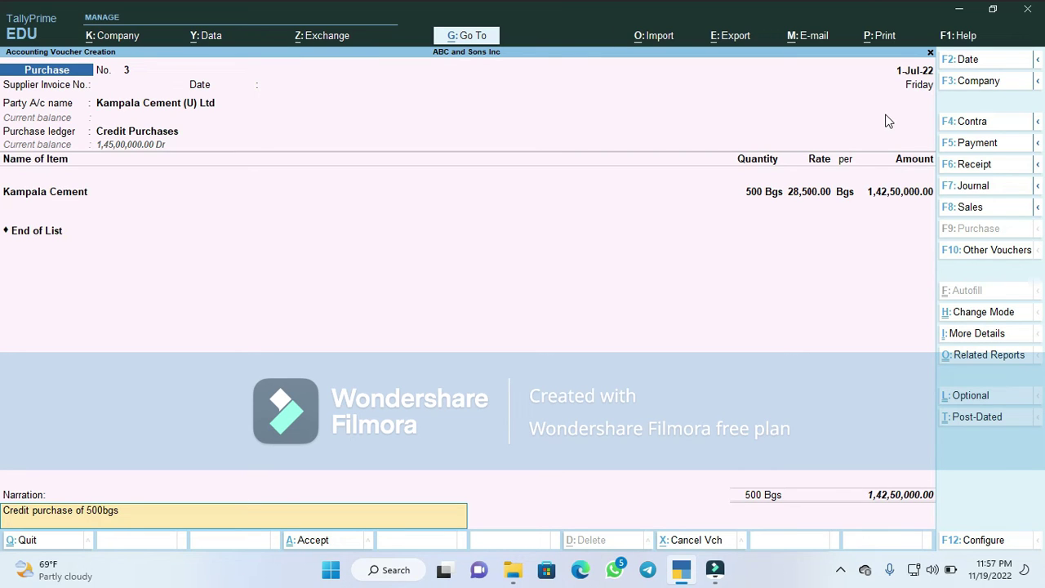
type(" of Kampala cement from Kampala cement")
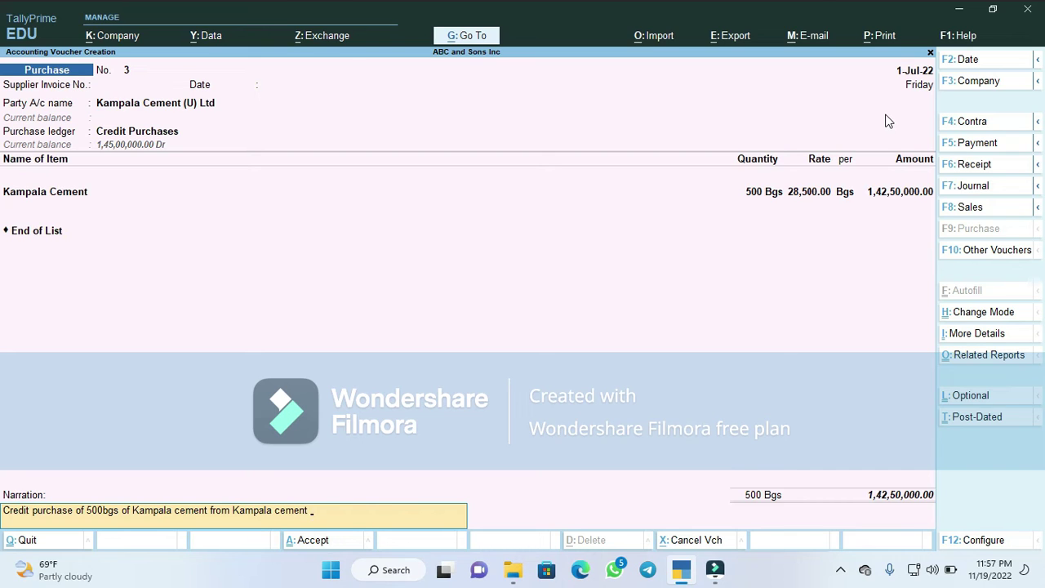
type(" (U) Ltd @28,500/=.")
key("Return")
type("y")
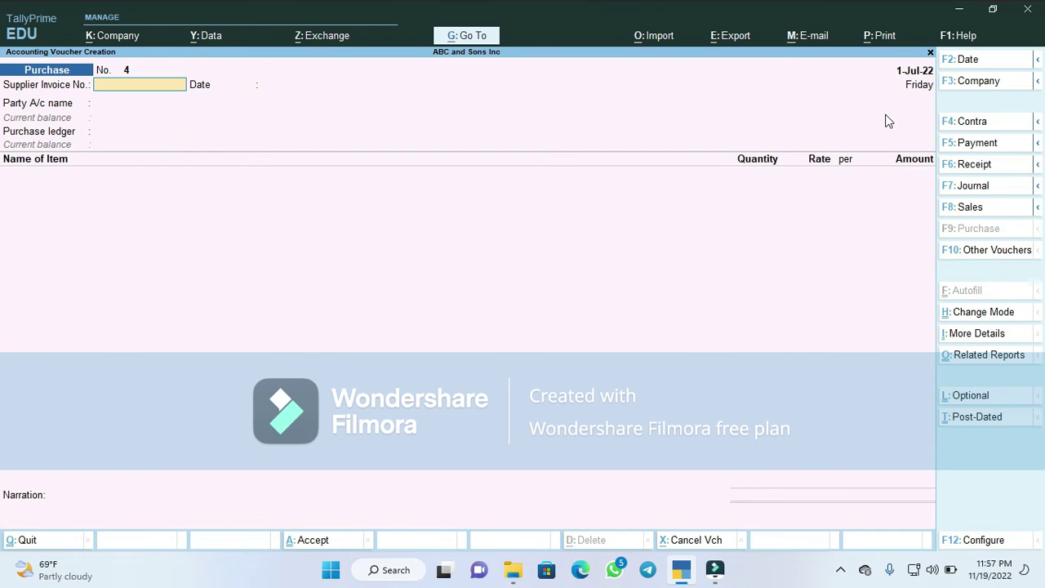
Leave the new purchase voucher's supplier invoice number and date blank and choose Cash as the party account
type("y")
key("BackSpace")
key("Return")
key("Return")
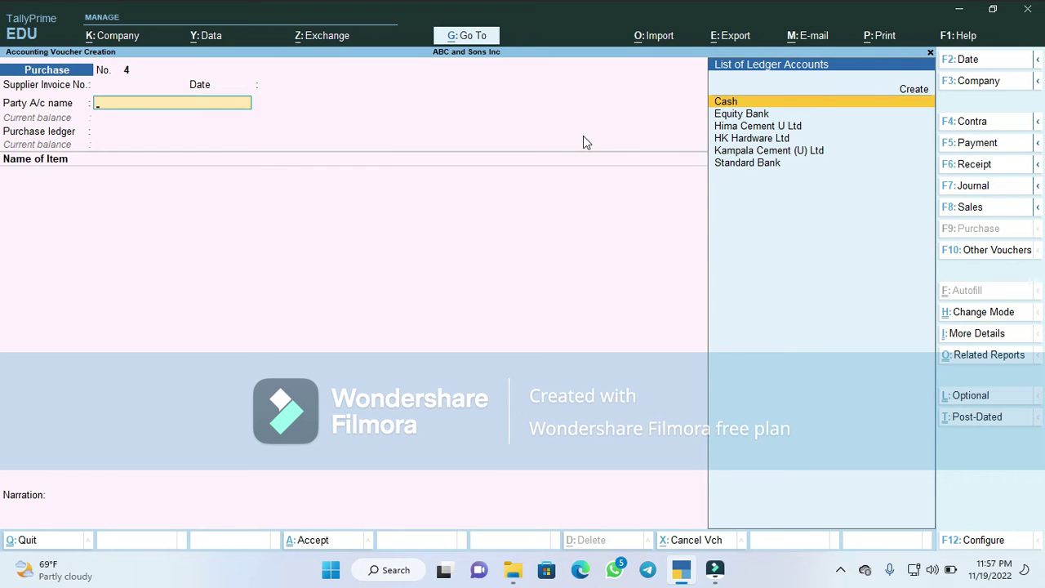
key("Return")
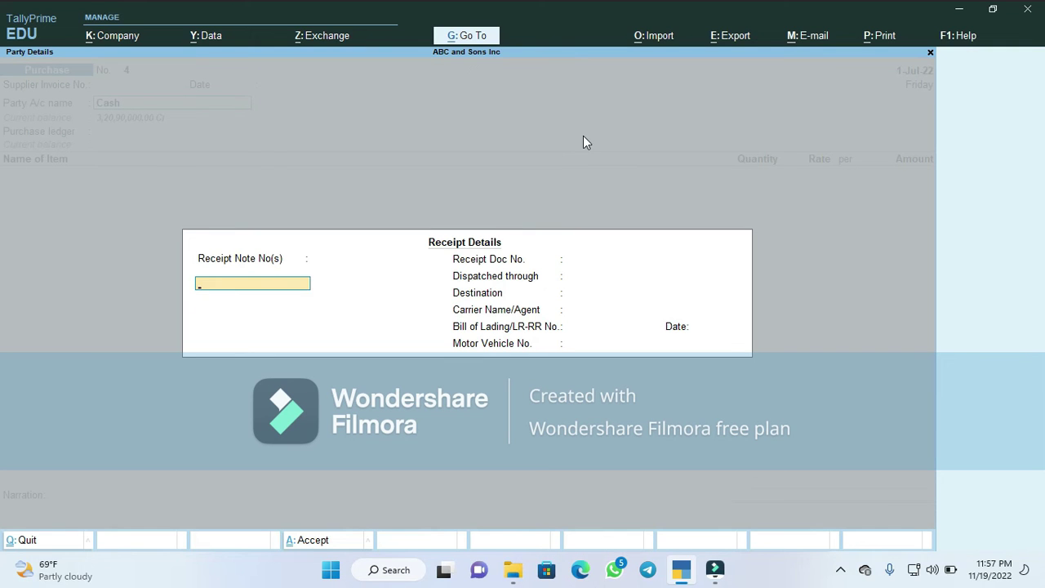
Leave all receipt details of the cash purchase voucher blank, including the motor vehicle number
key("Return")
key("Return")
key("Return")
key("Return")
key("Return")
key("Return")
key("Return")
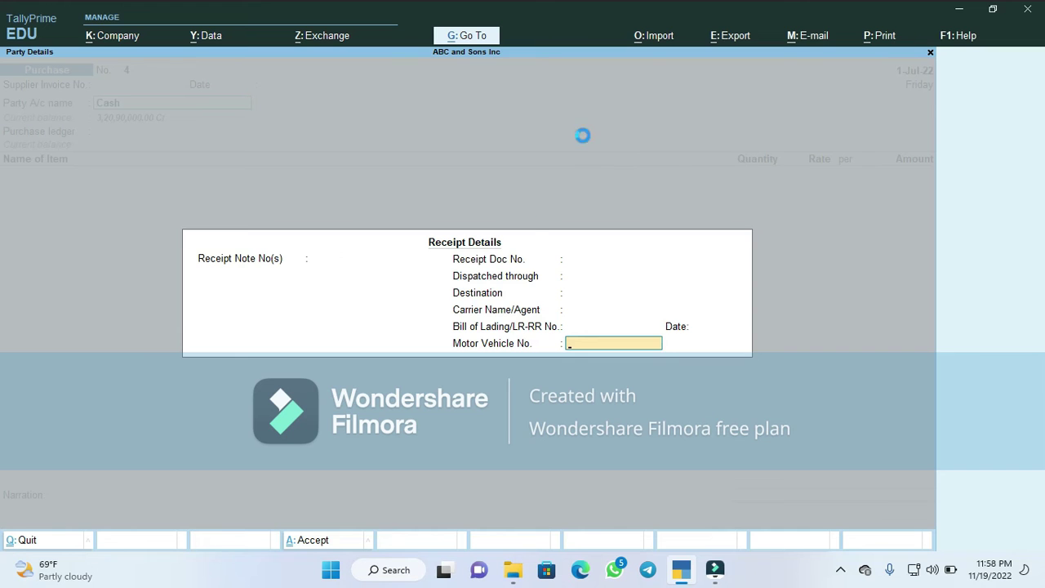
key("Return")
Keep the default party details for Cash and choose Cash Purchases as the purchase ledger
key("Return")
key("Return")
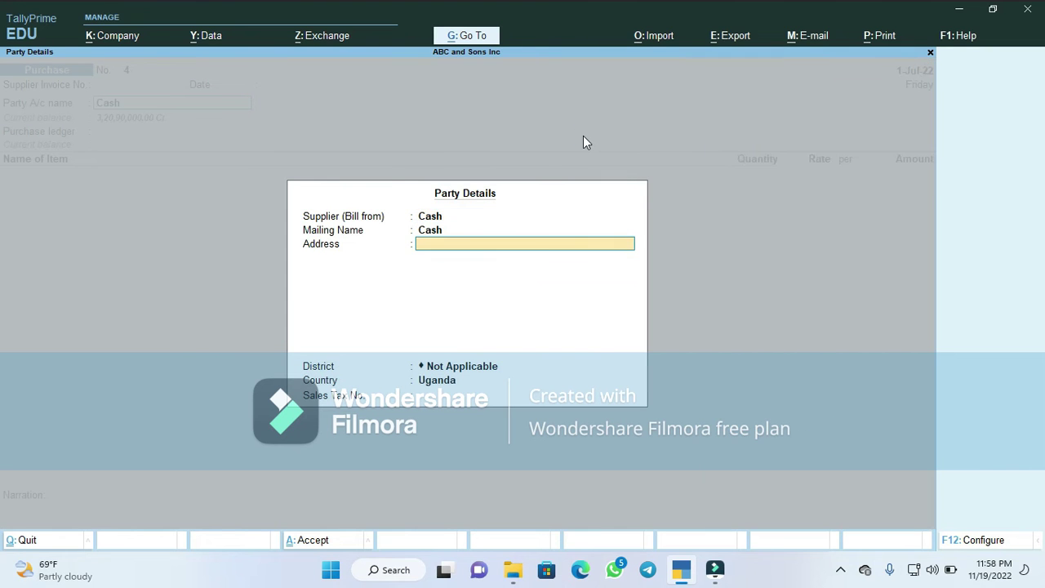
key("Return")
key("Return")
key("Return")
key("Return")
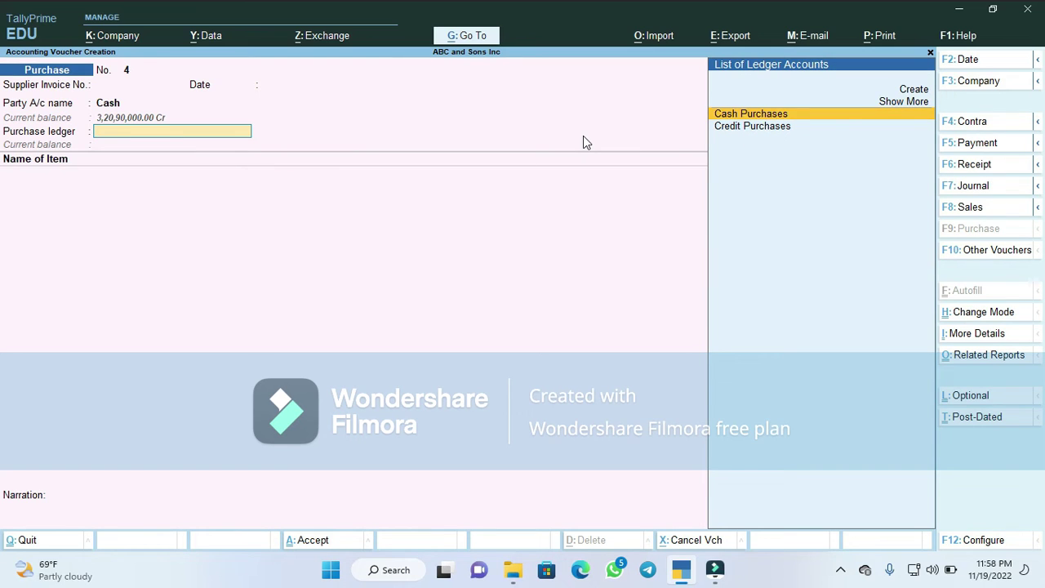
key("Return")
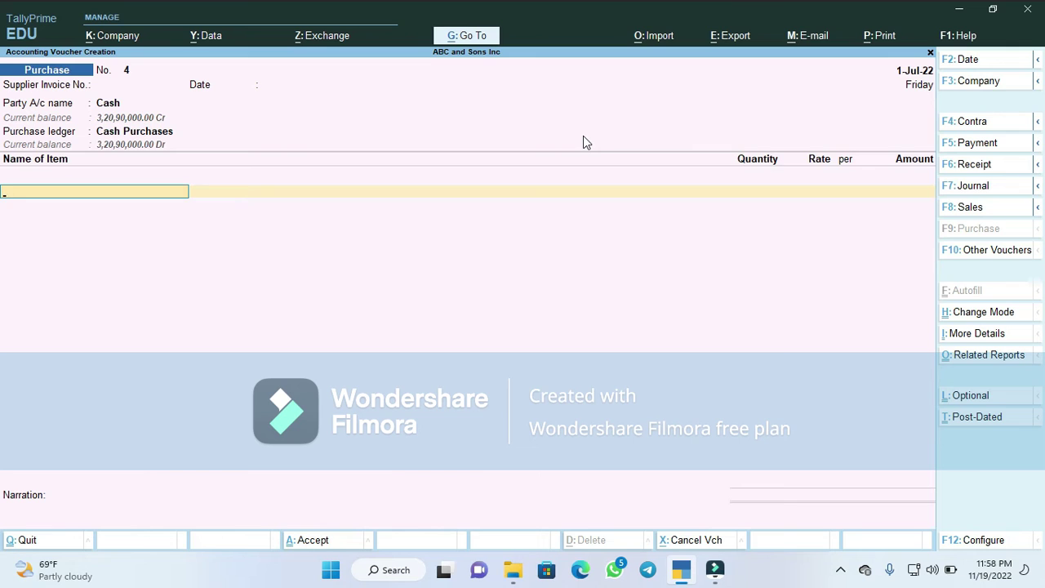
Add the stock item Spray Cans 20ltrs to the voucher with a quantity of 500 Pcs
type("S")
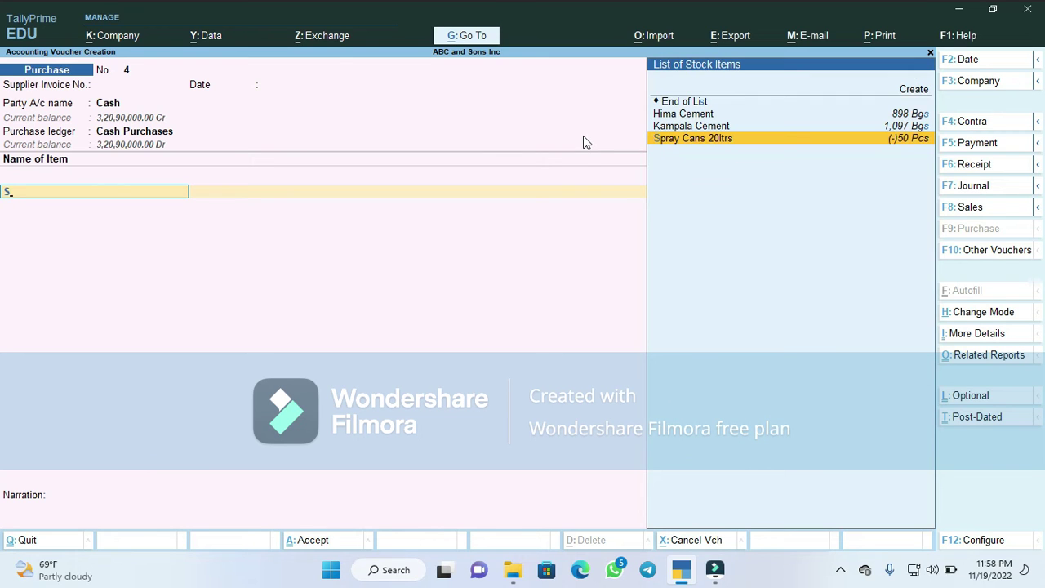
key("Return")
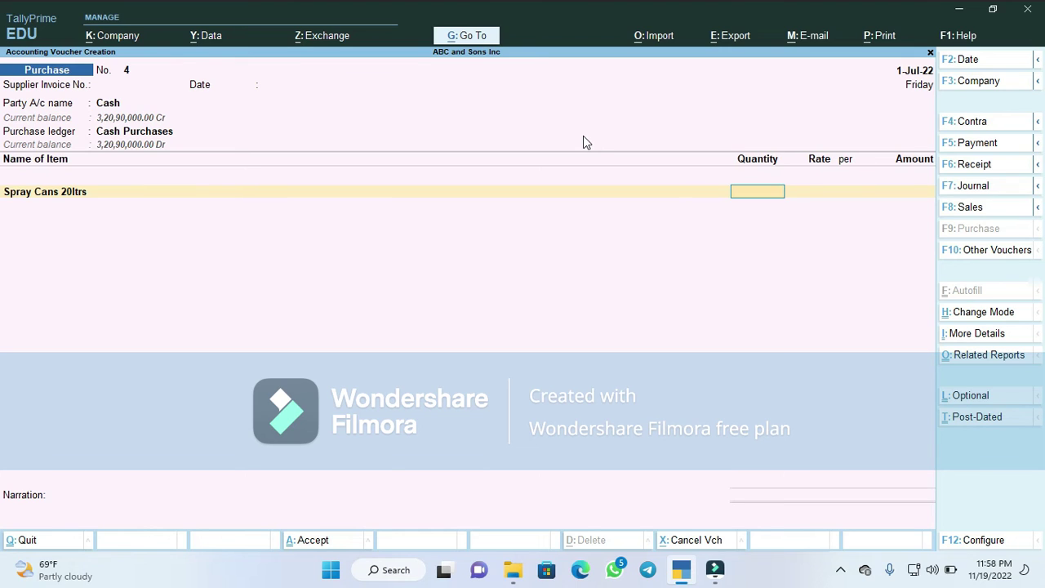
type("250")
key("Return")
key("Return")
key("BackSpace")
key("BackSpace")
type("500")
key("Return")
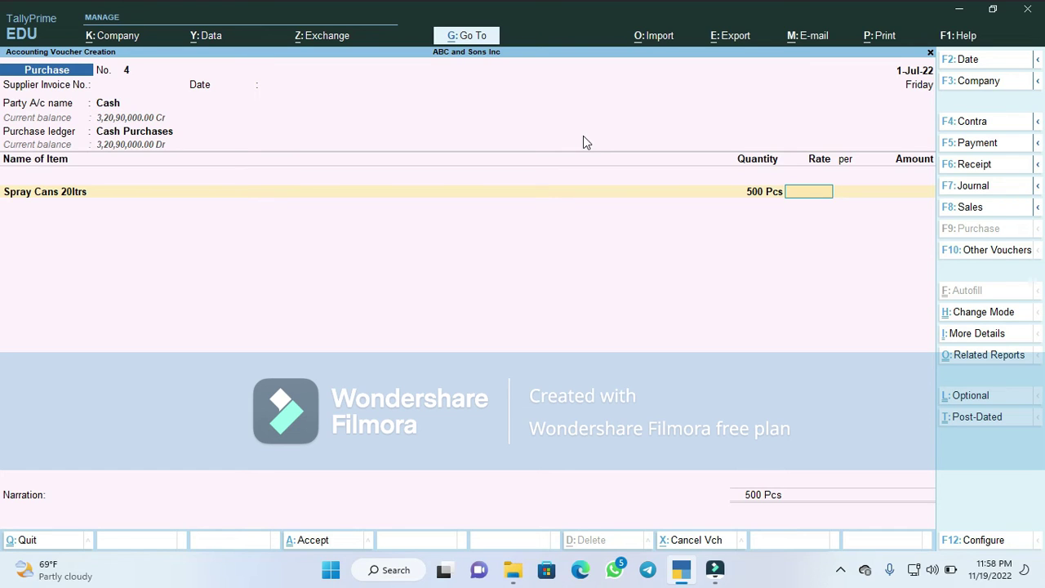
Set the rate of the Spray Cans 20ltrs to 21,000 per piece and keep the calculated amount
type("21000")
key("Return")
key("Return")
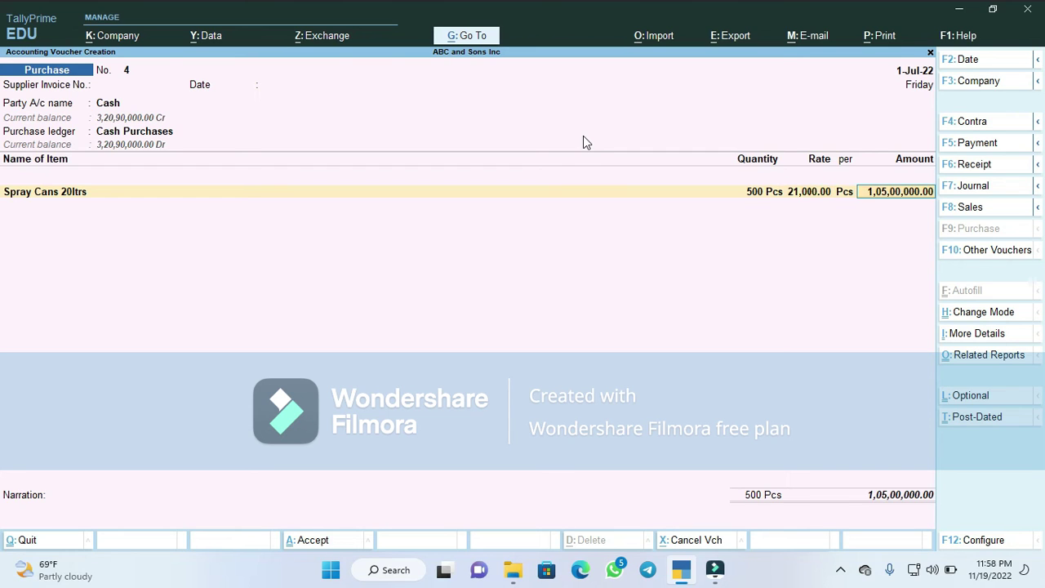
key("Return")
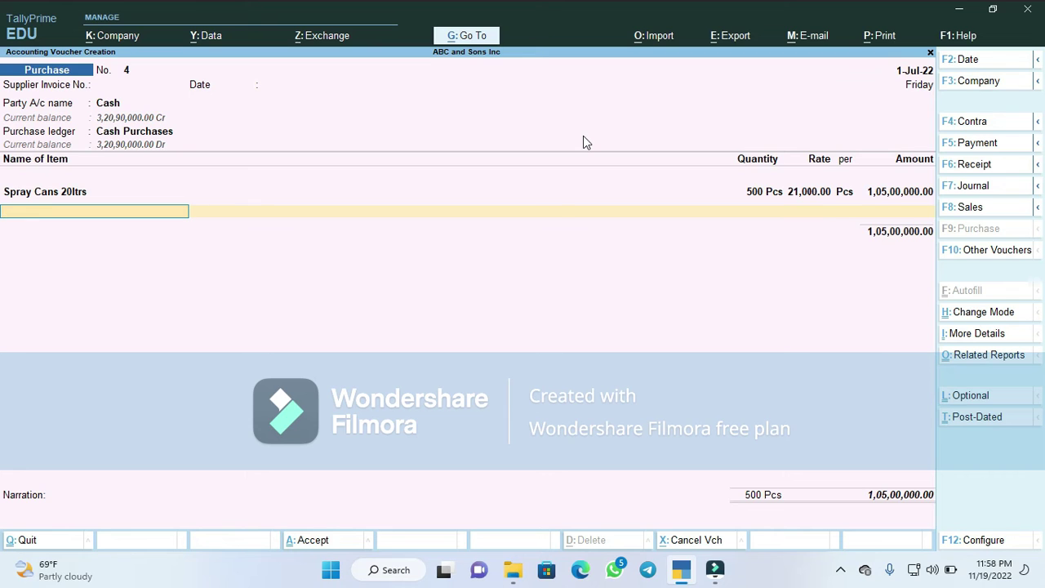
Start creating a new stock item from the voucher's second item line and name it Spray Cans 10Ltrs, without an alias
type("S")
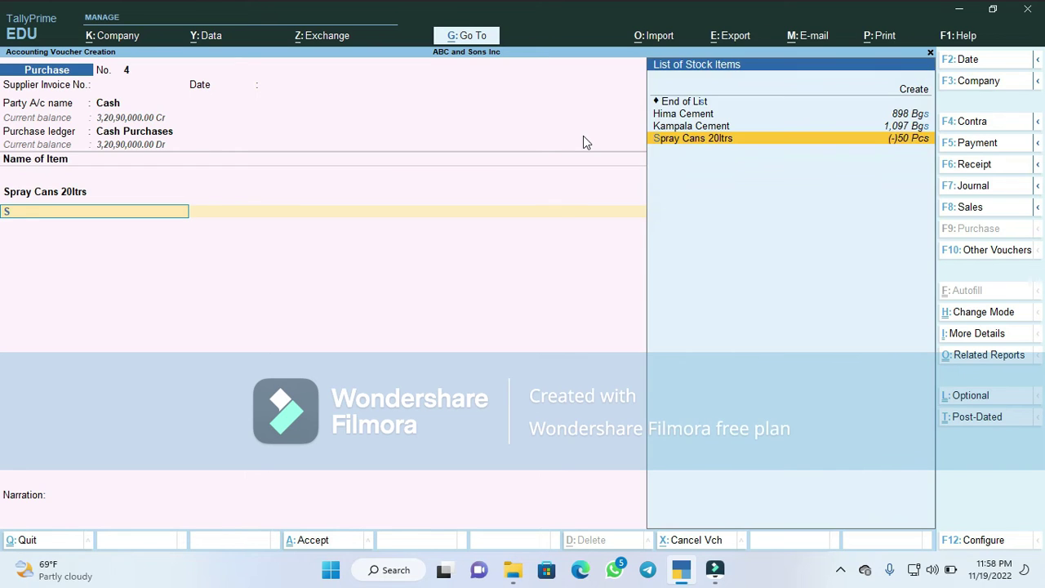
key("Up")
key("Up")
key("Up")
key("Up")
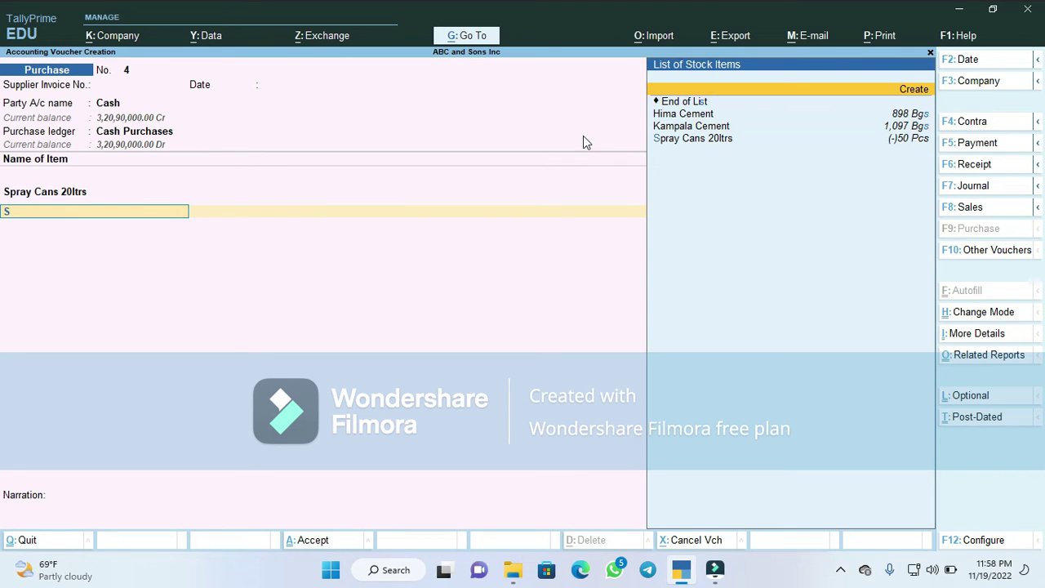
key("Down")
key("Down")
key("Down")
key("Down")
key("Up")
key("Up")
key("Up")
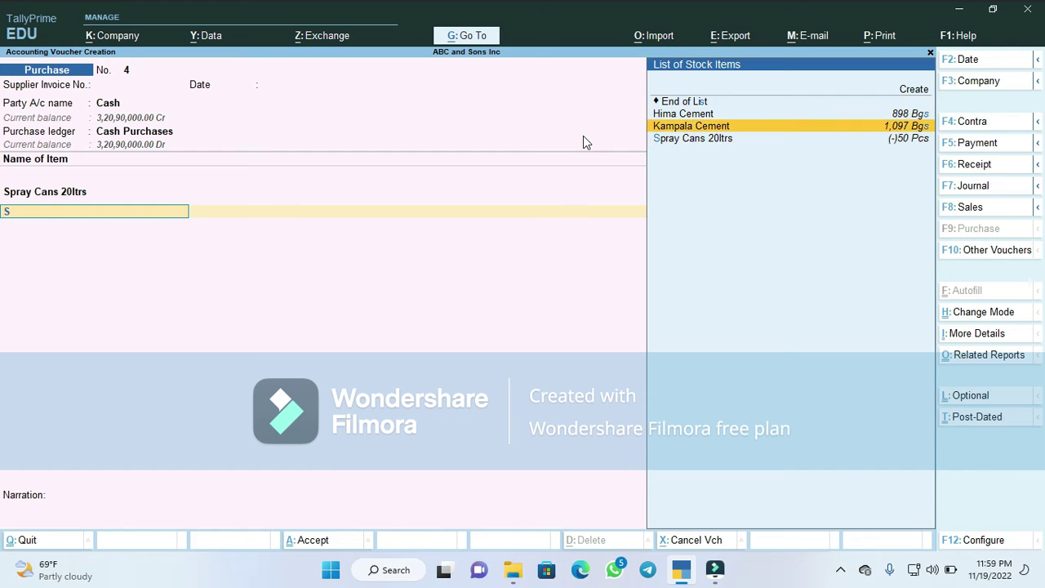
key("Up")
key("Return")
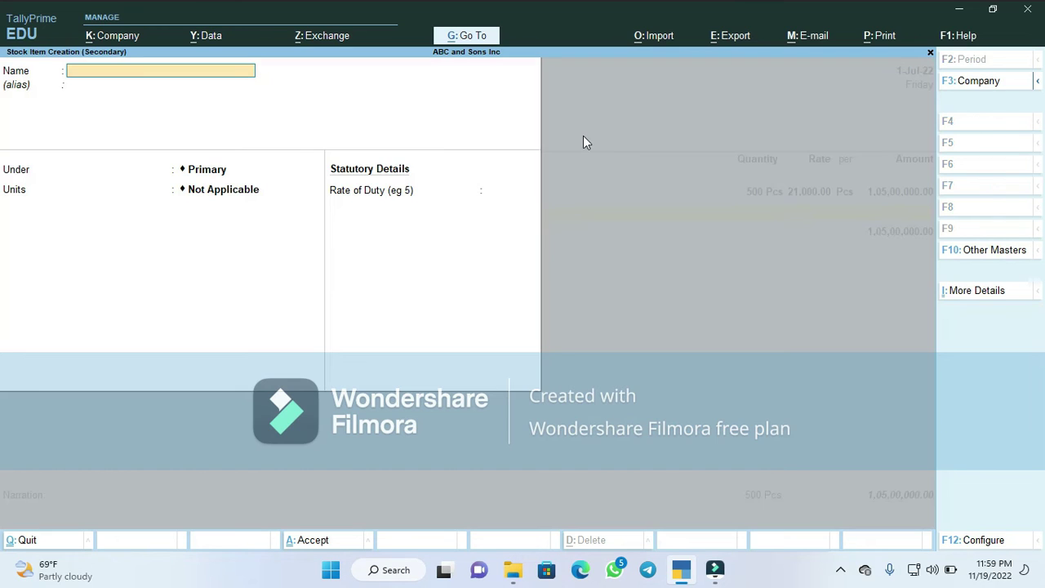
type("Spray cans 10ltrs")
key("BackSpace")
key("BackSpace")
key("BackSpace")
key("Return")
key("Return")
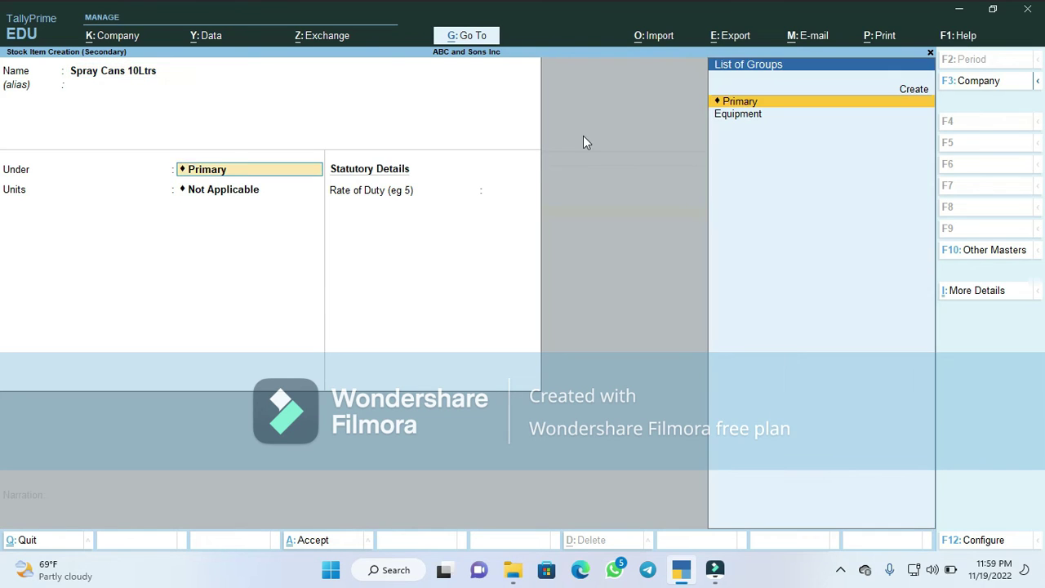
Put the new stock item under Equipment with Pcs as its unit and an 18% rate of duty, and save it
key("Down")
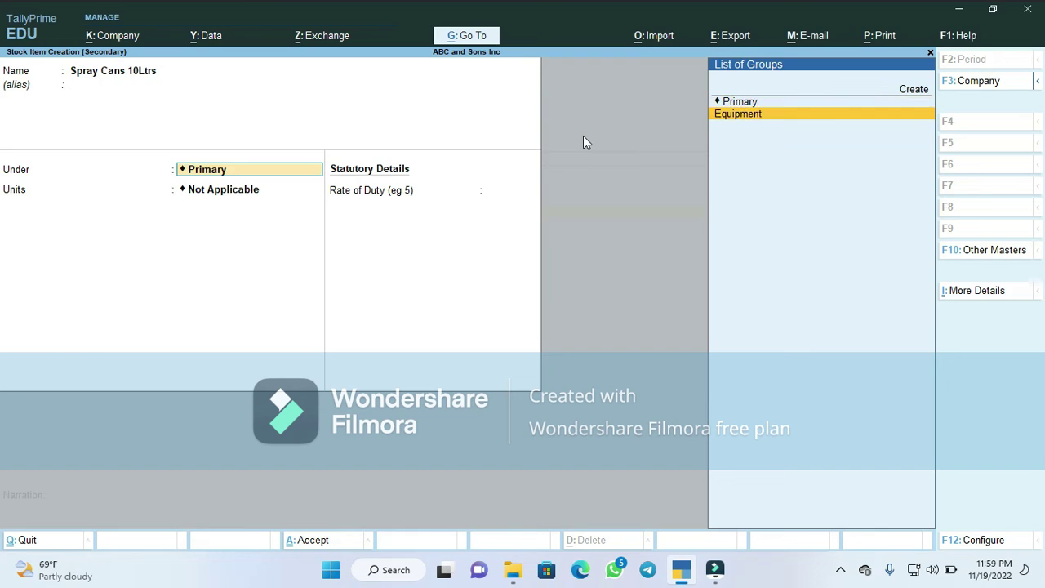
key("Return")
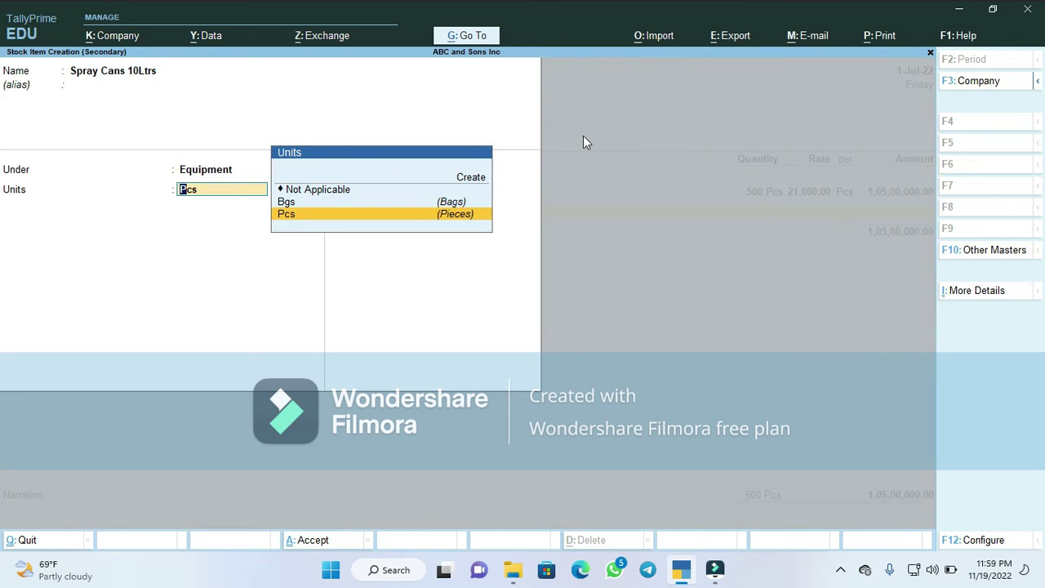
key("Up")
key("Down")
key("Return")
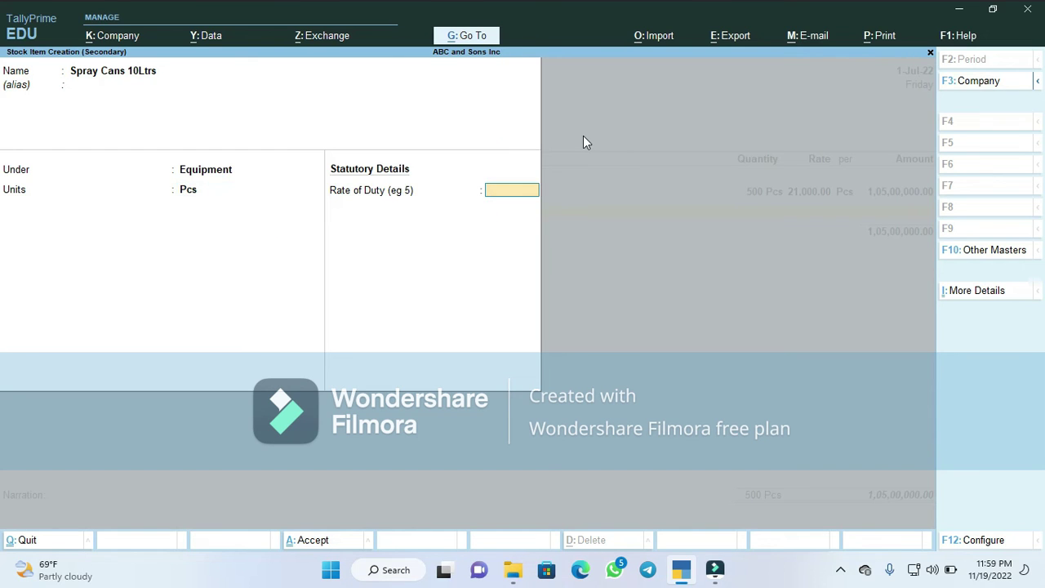
type("18%")
key("Return")
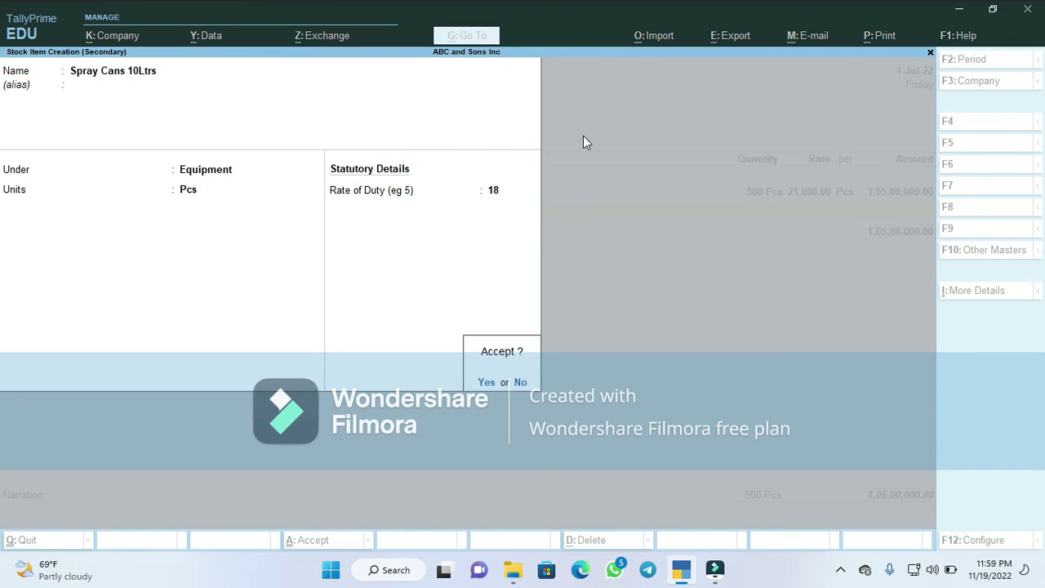
key("Return")
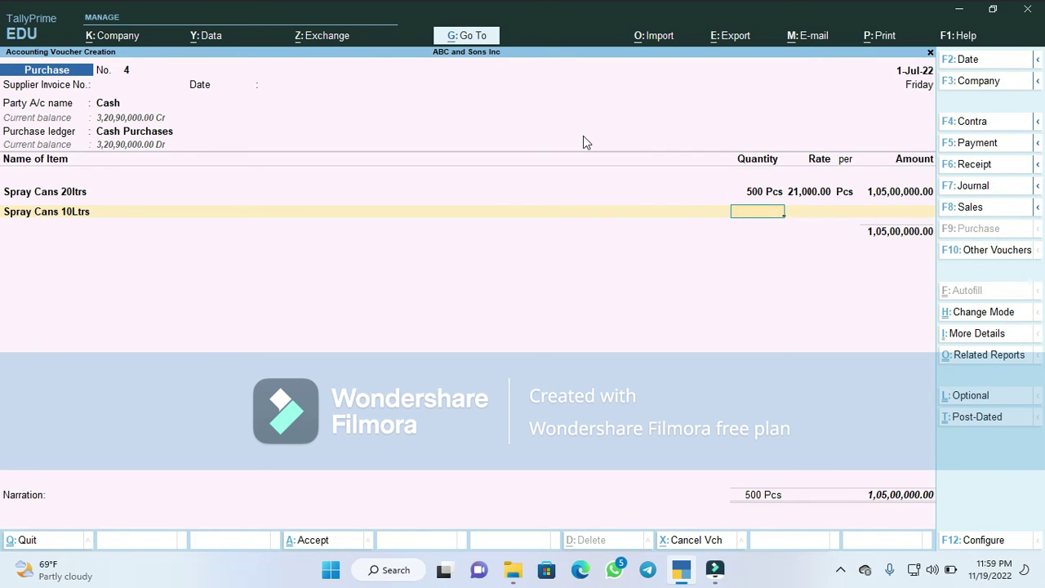
Set the Spray Cans 10Ltrs line to a quantity of 250 Pcs at a rate of 16,500 per piece
type("500")
key("BackSpace")
key("BackSpace")
key("BackSpace")
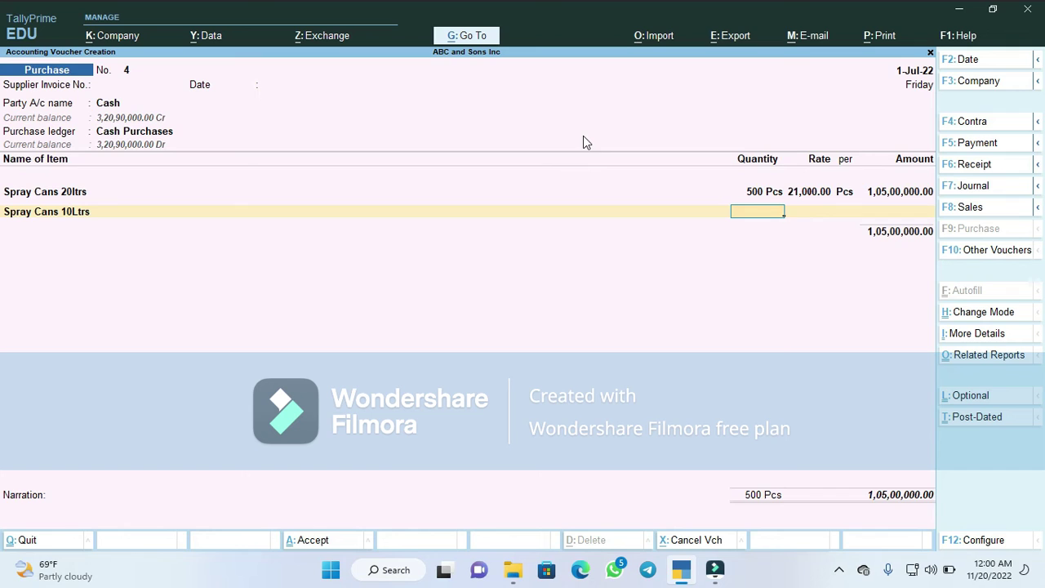
type("250")
key("Return")
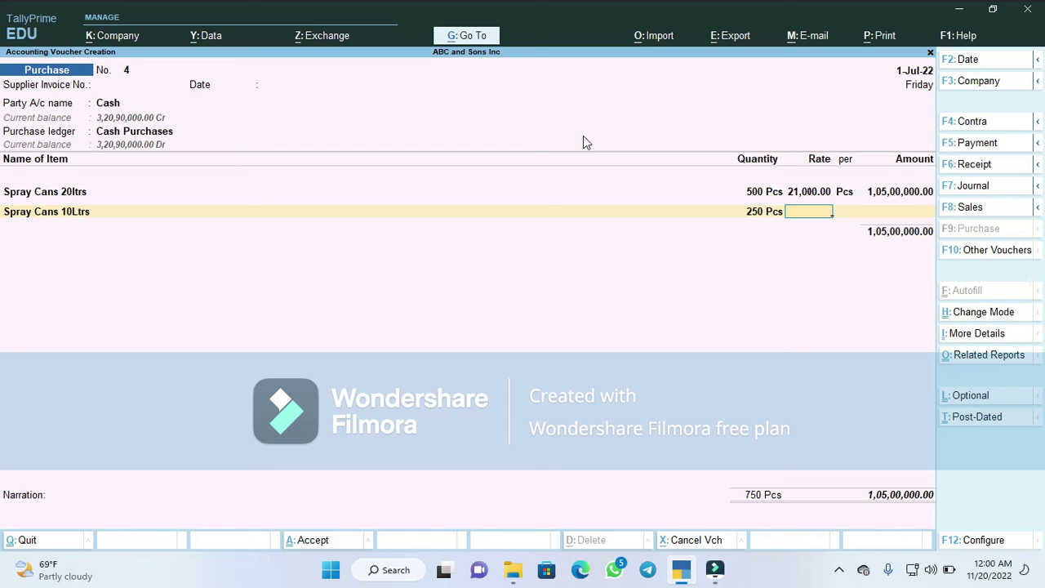
type("6500")
key("Return")
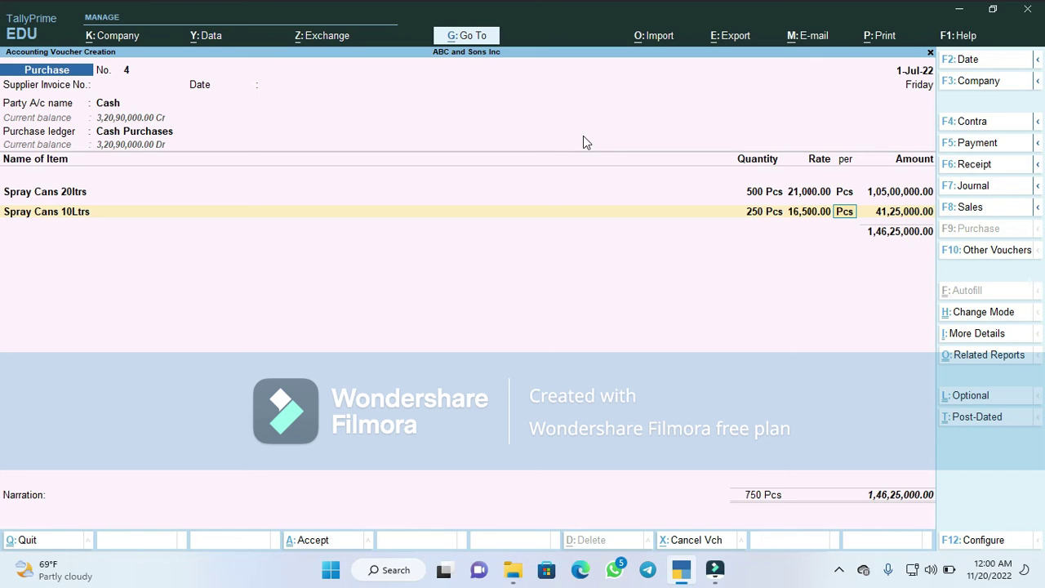
key("Return")
key("Return")
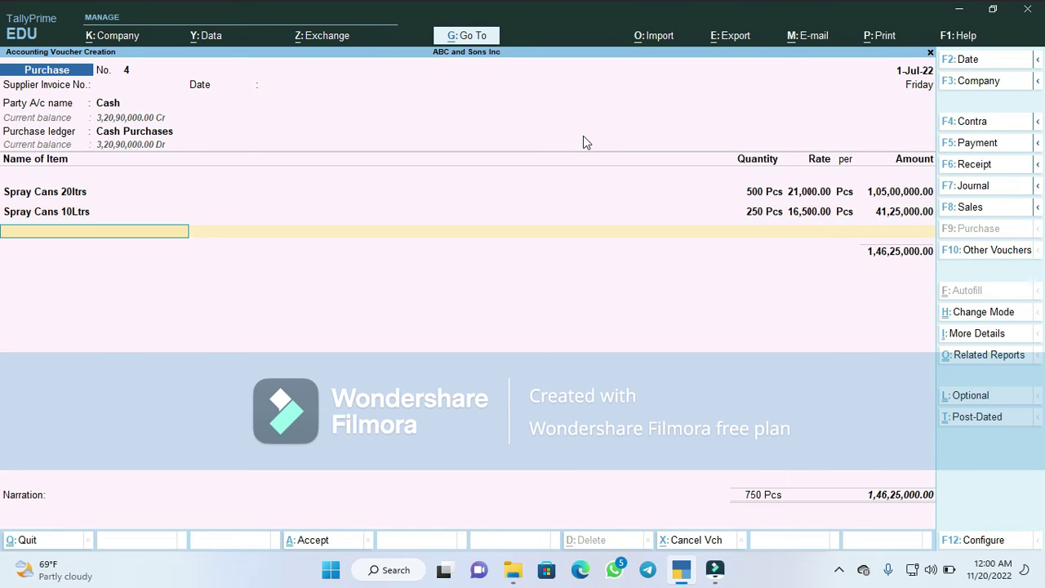
key("Return")
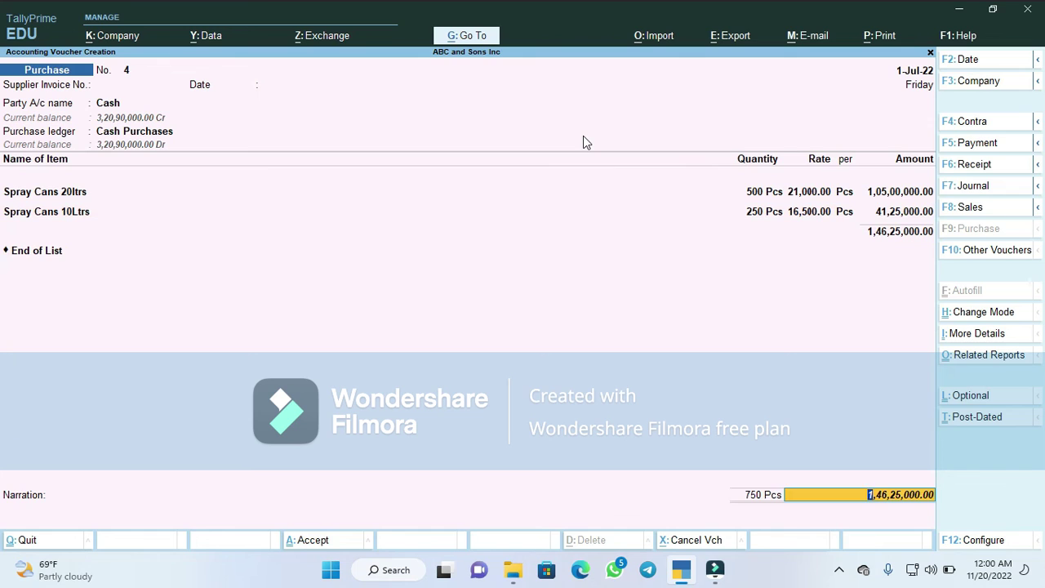
key("Return")
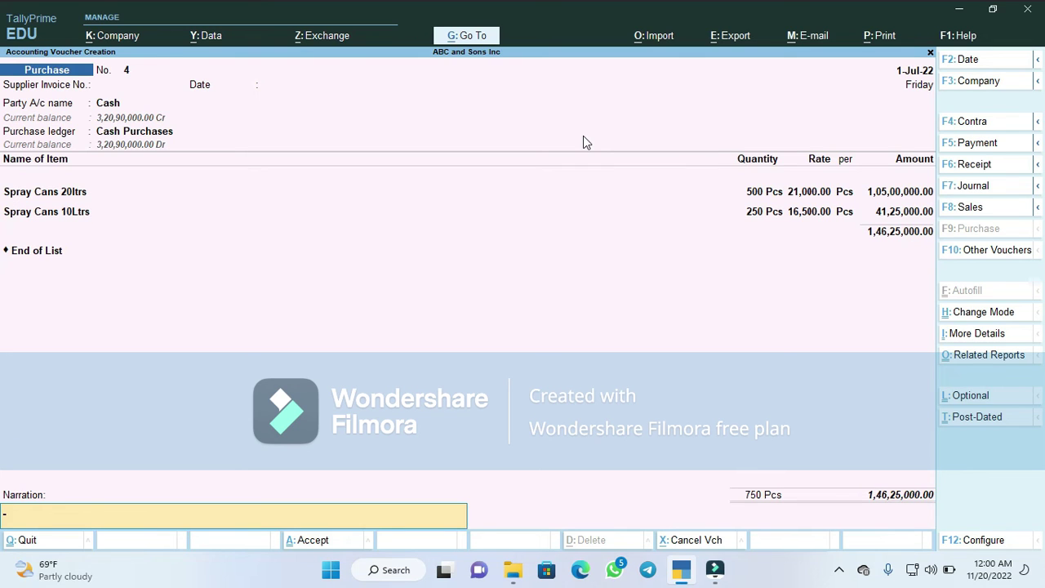
type("Cash purchase of 500")
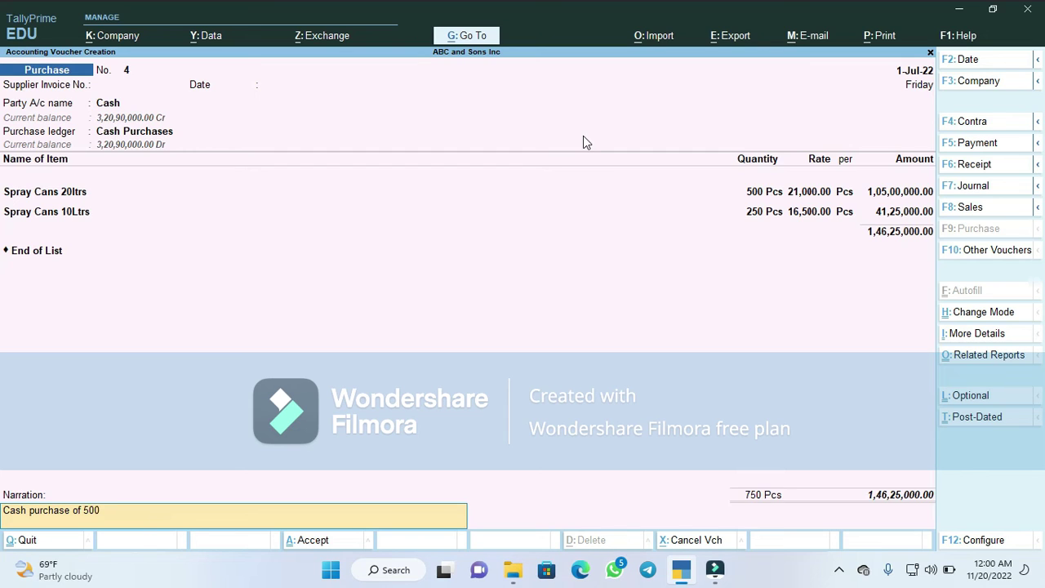
type("Pcs of Spray cans 20Ltrs @21,000/")
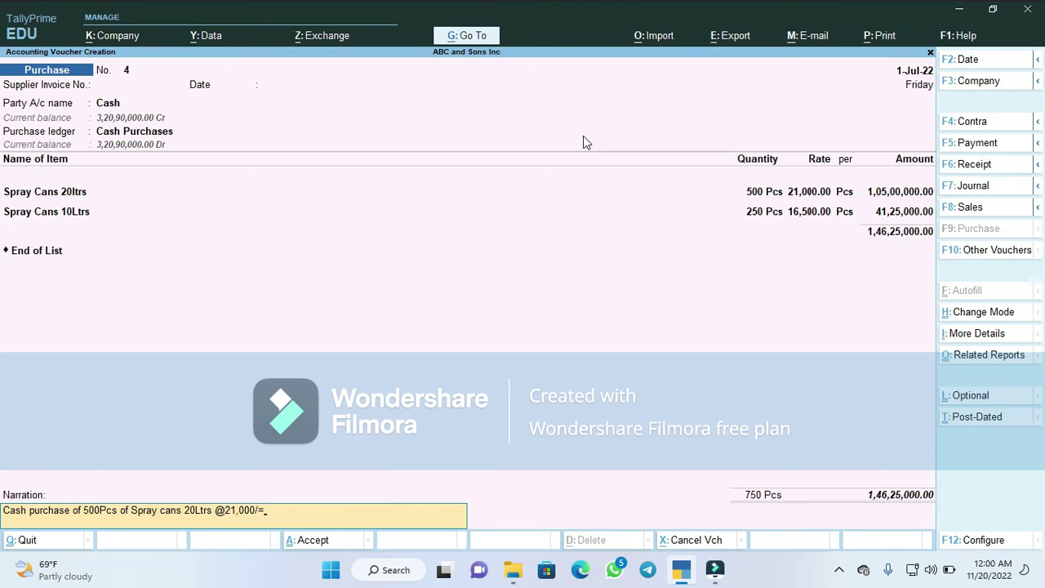
type("= and 250POcs")
key("BackSpace")
key("BackSpace")
type("cs of Spray cans")
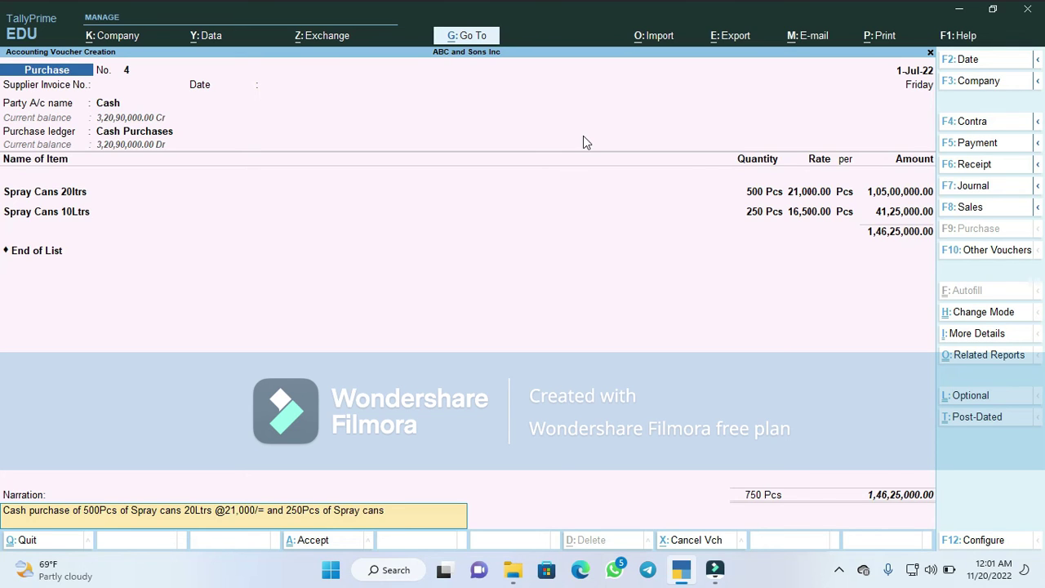
type(" 10Ltrs @16,500/=.")
key("Return")
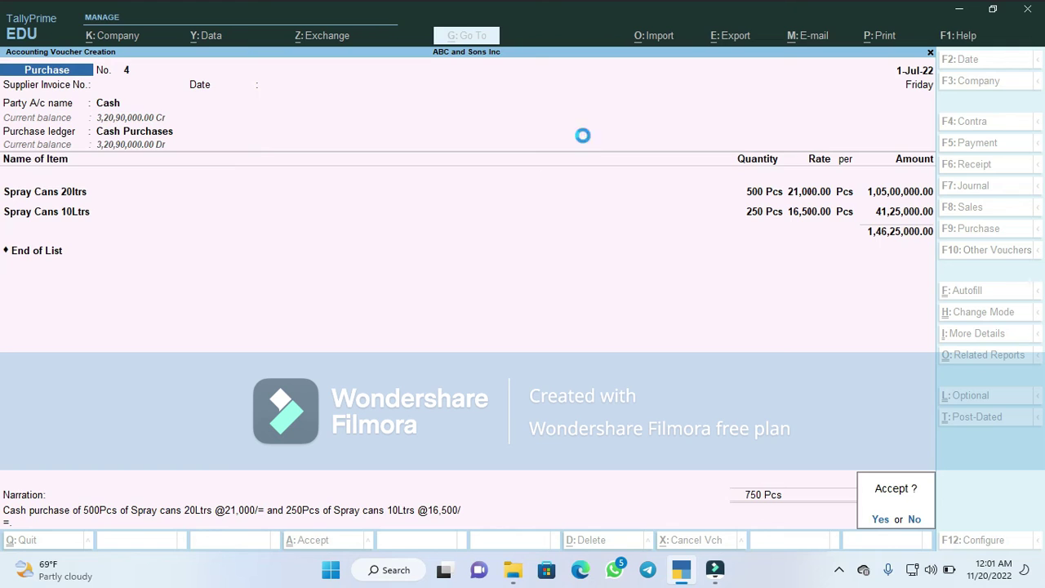
key("Return")
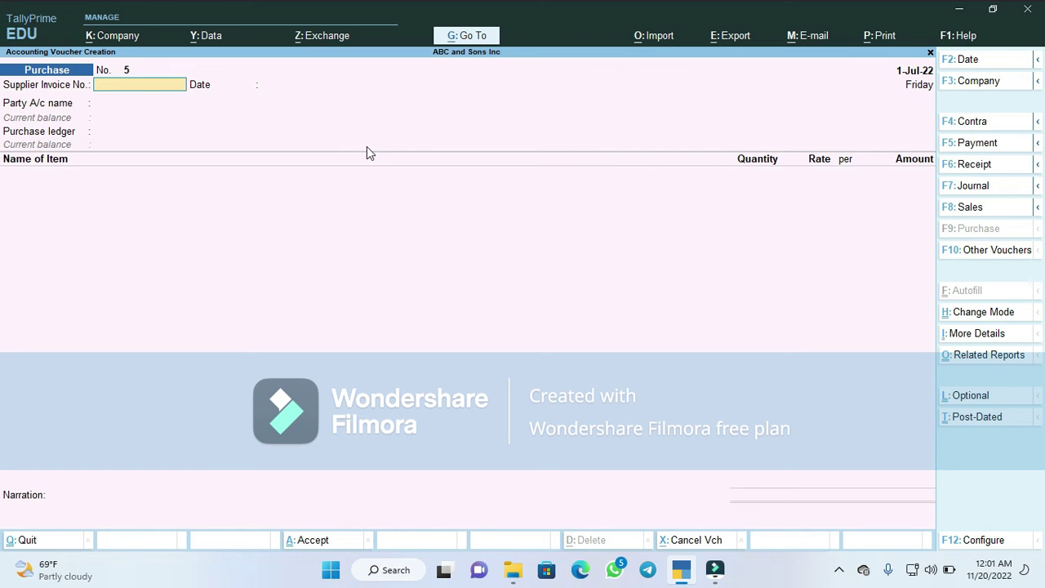
Leave voucher creation and open the Day Book in its detailed format
key("Escape")
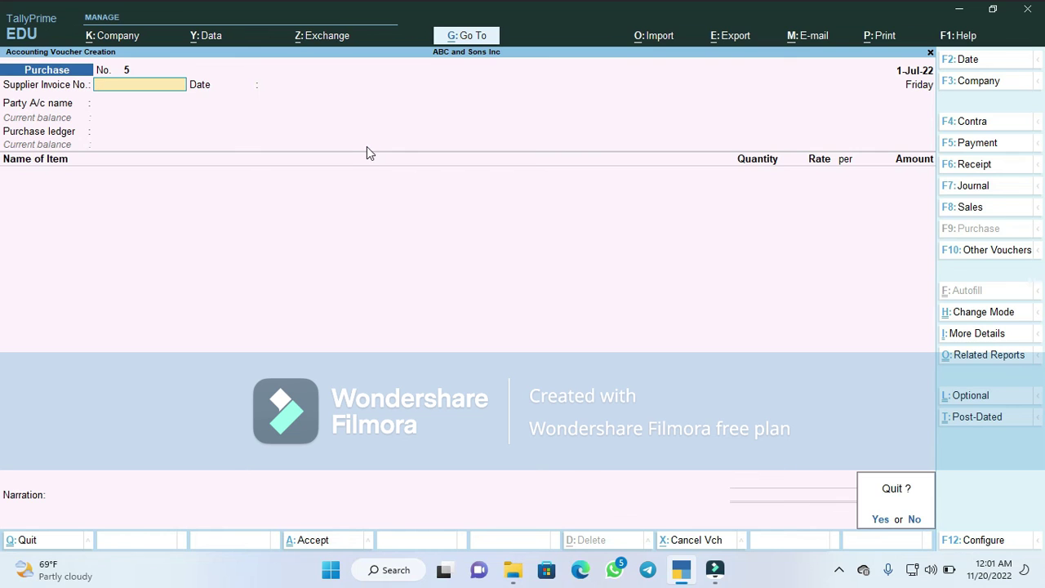
key("Return")
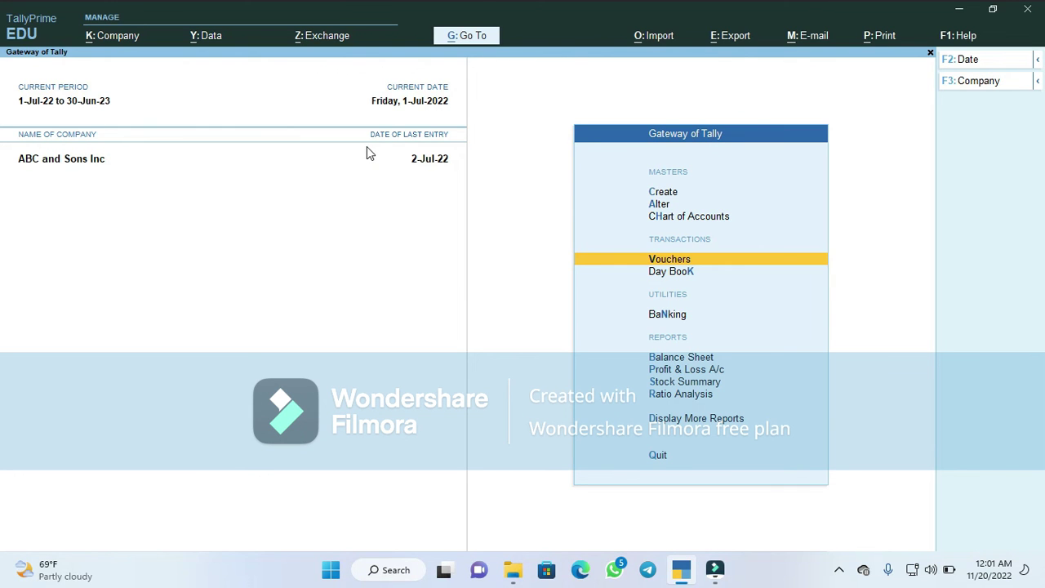
key("Down")
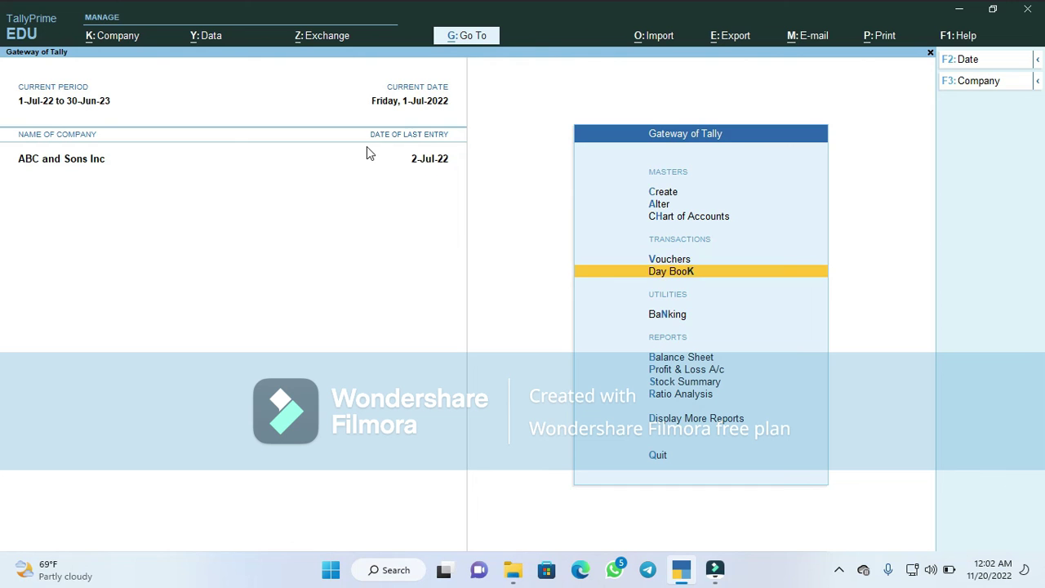
key("Return")
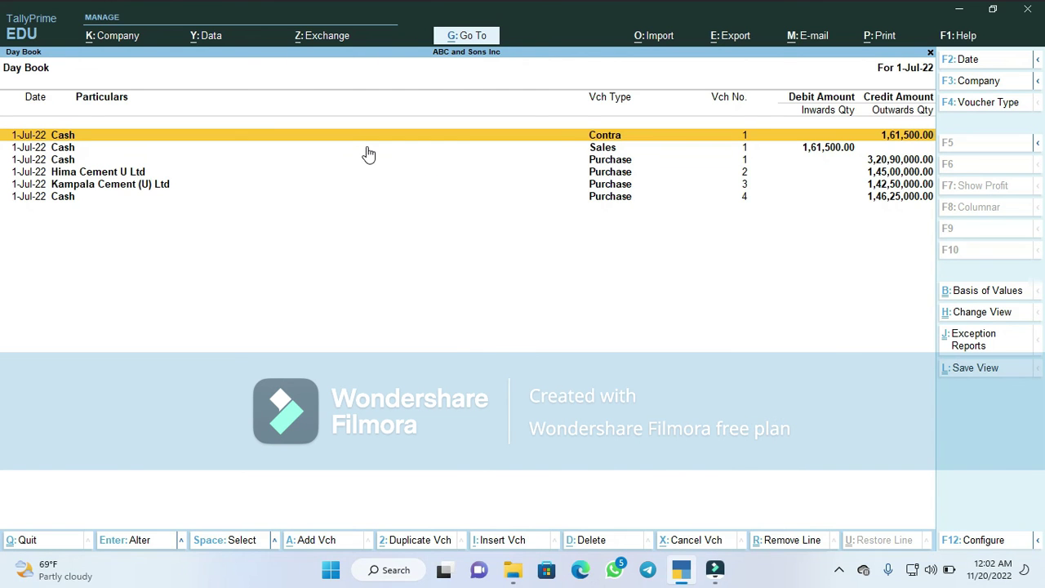
key("alt+F5")
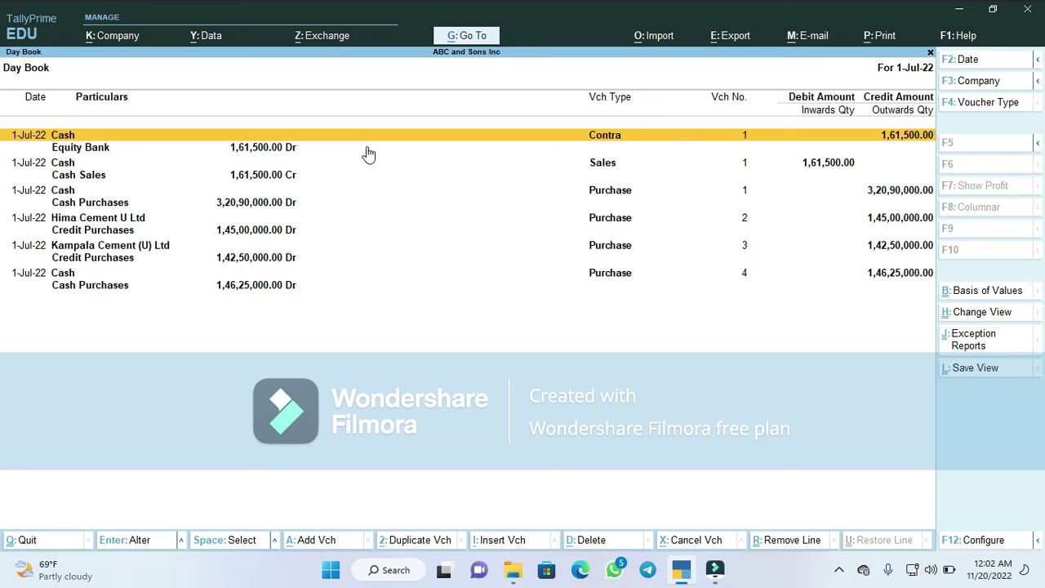
Look through the Day Book entries, examine cash purchase voucher No. 1, and return to the Day Book without altering it
key("Down")
key("Down")
key("Down")
key("Down")
key("Down")
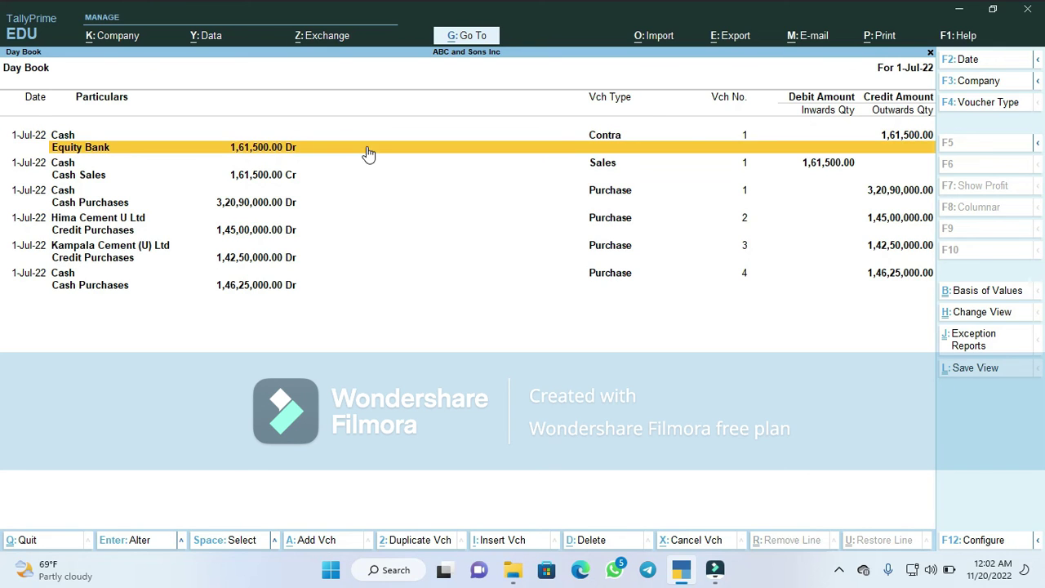
key("Down")
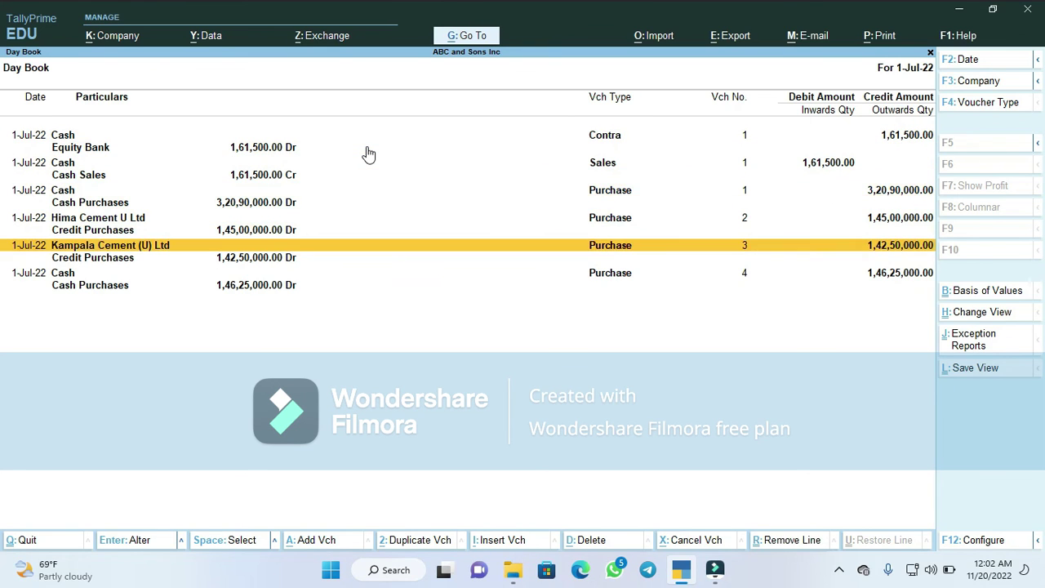
key("Up")
key("Up")
key("Up")
key("Up")
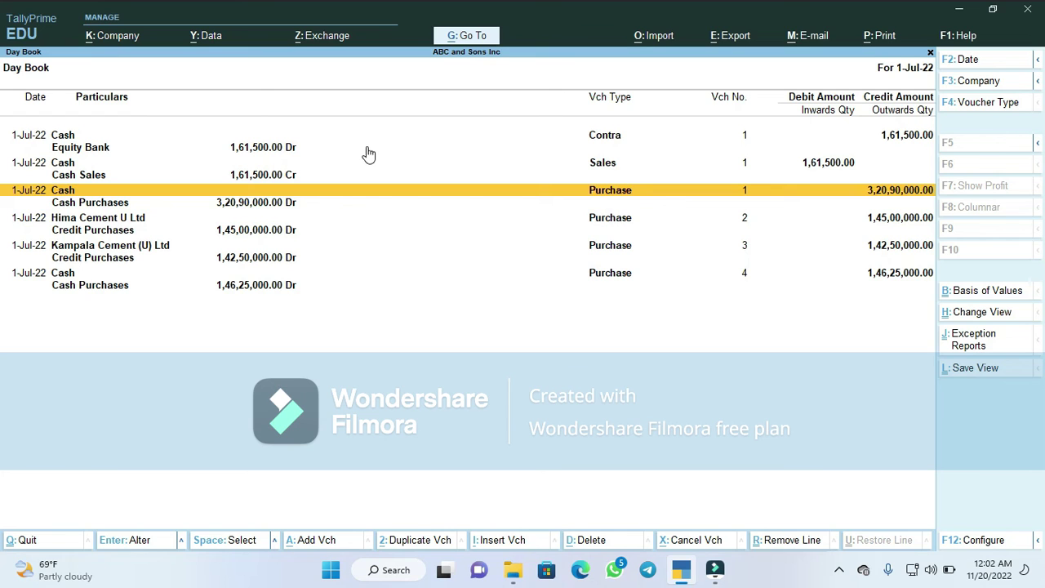
key("Return")
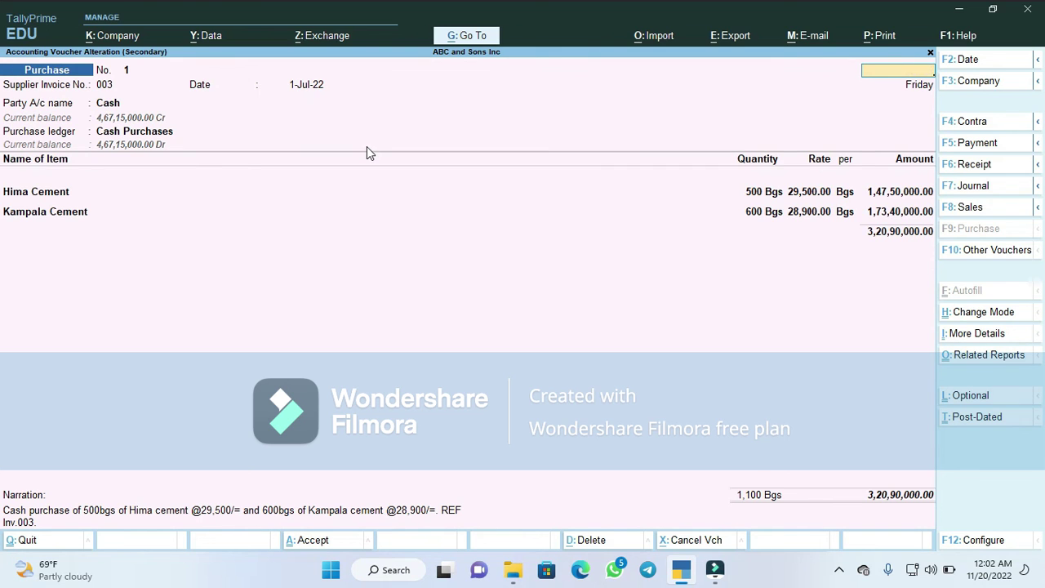
key("Escape")
key("y")
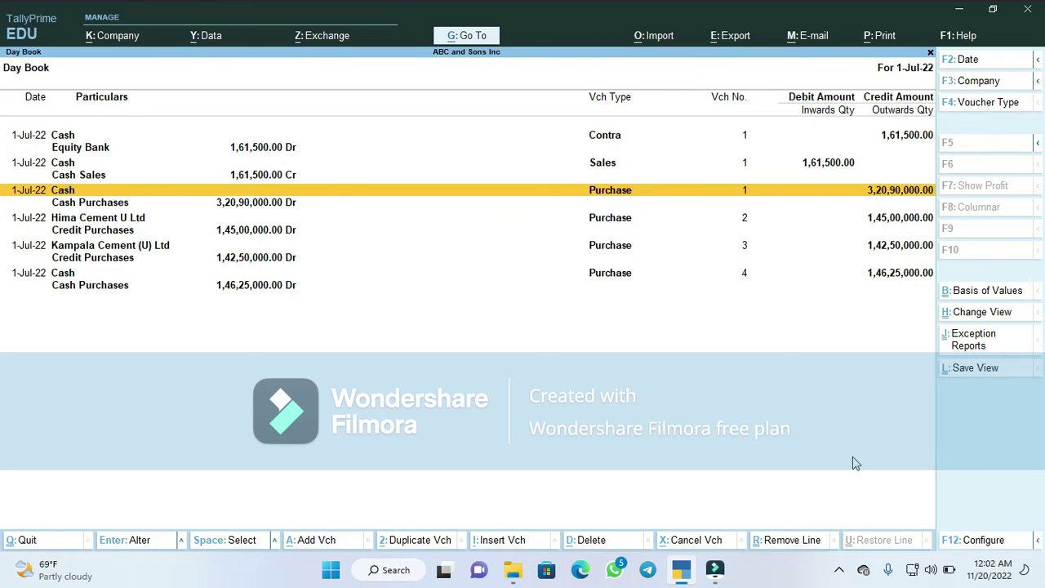
Configure the Day Book to show narrations, keeping the Detailed format and the Default sorting method
left_click(984, 543)
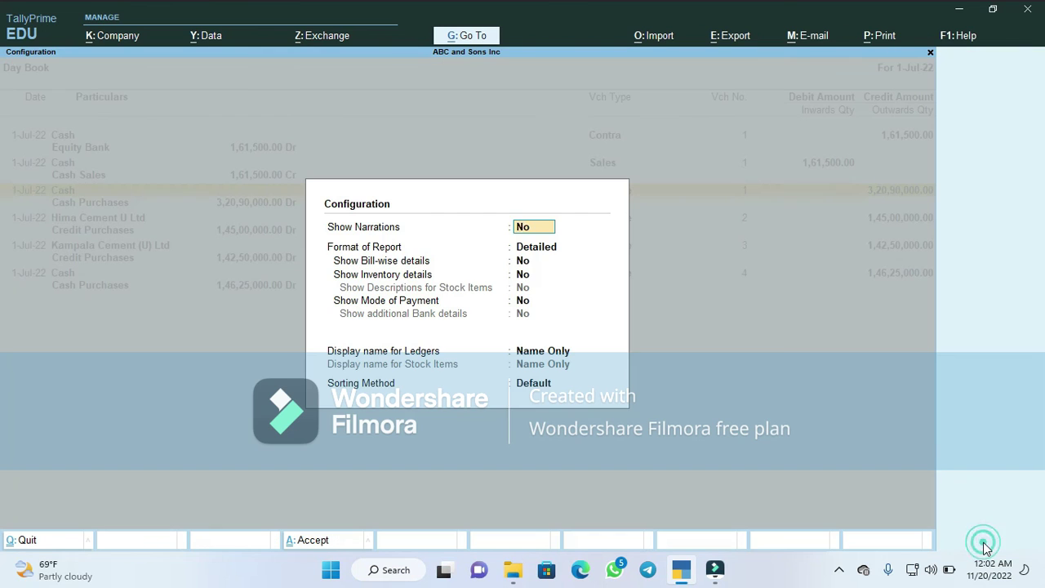
type("y")
key("Return")
key("Return")
key("Return")
key("Return")
key("Return")
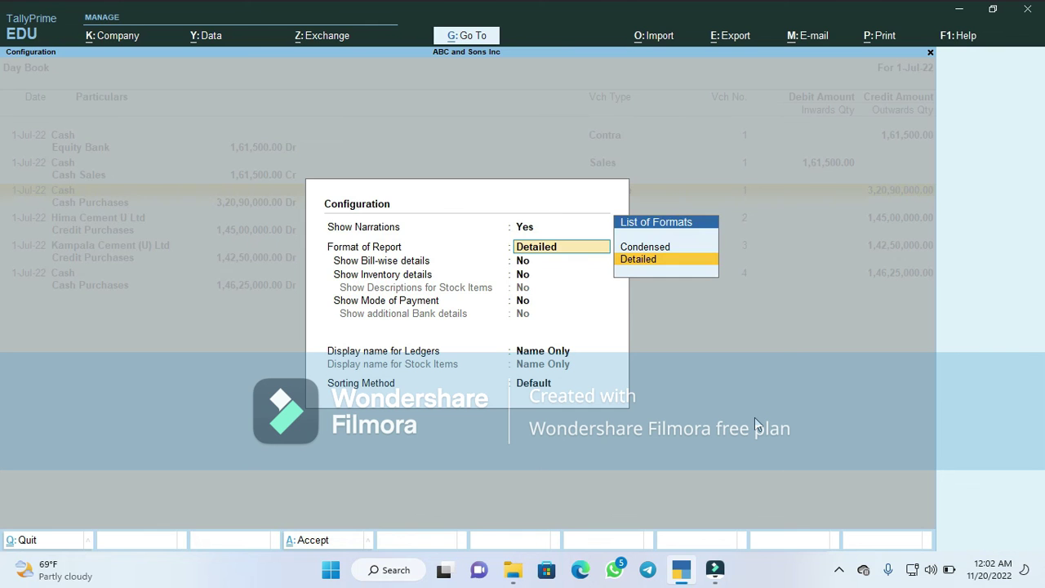
key("Return")
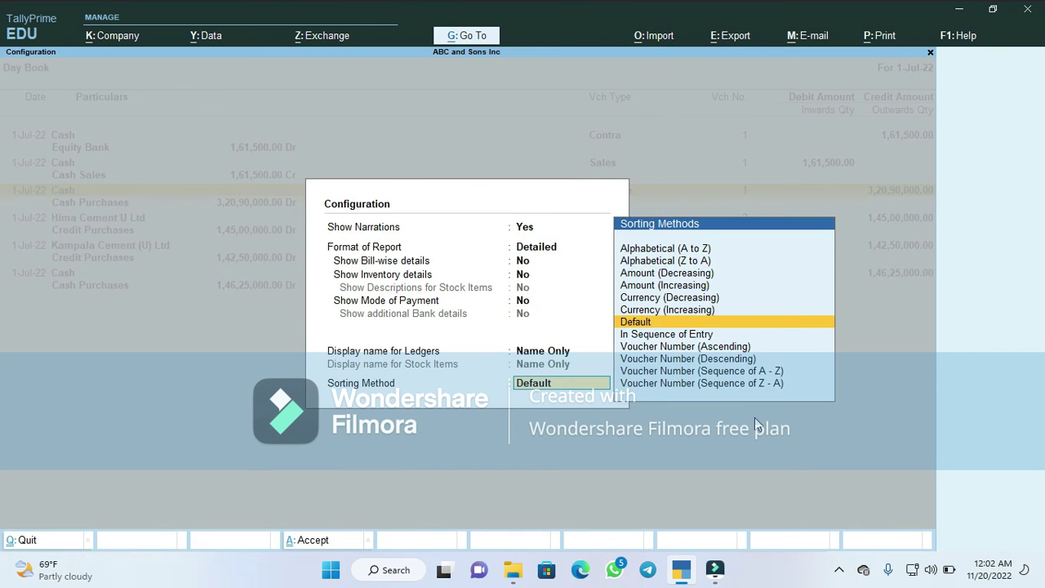
key("Return")
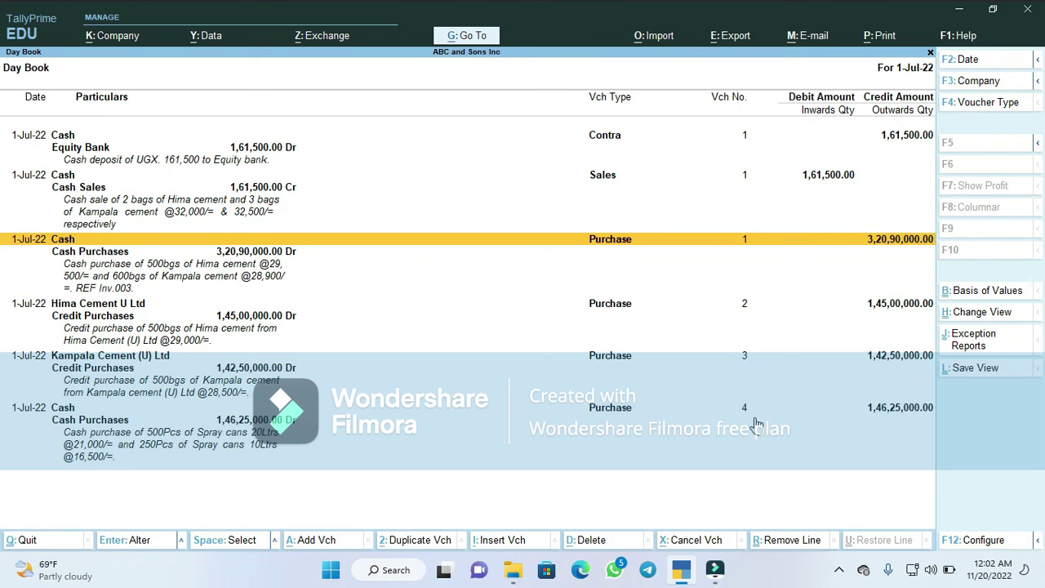
Examine the narrations of purchase vouchers No. 1 to 4 in the Day Book, and close the report
key("ctrl")
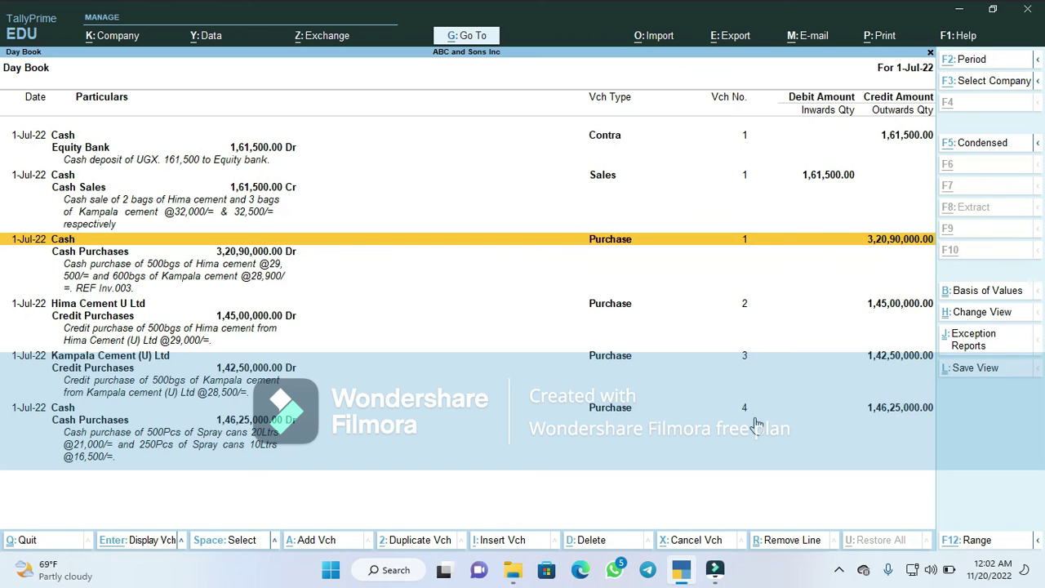
key("alt+F5")
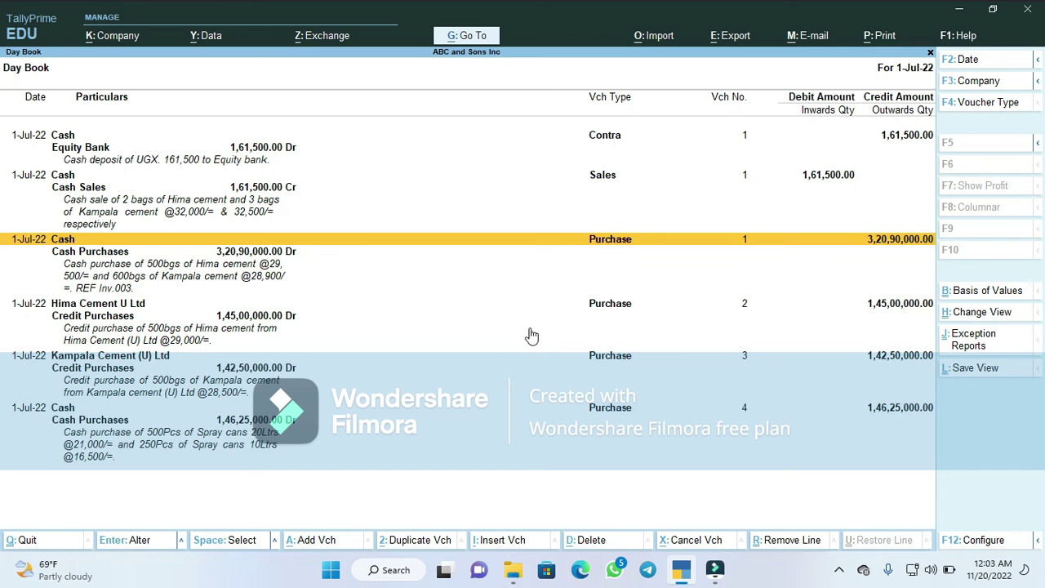
key("Down")
key("Down")
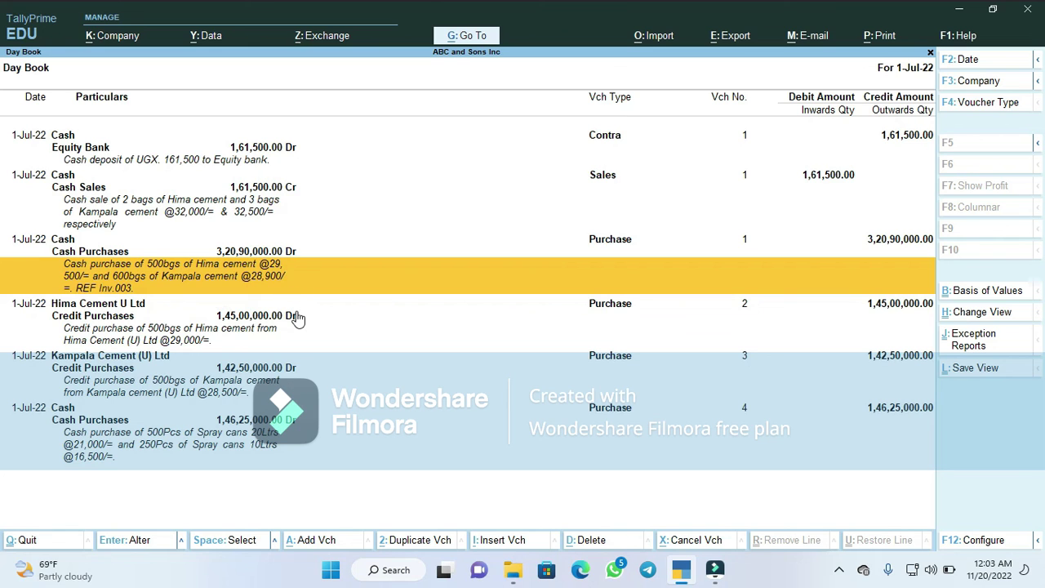
key("Down")
key("Down")
key("Down")
key("Down")
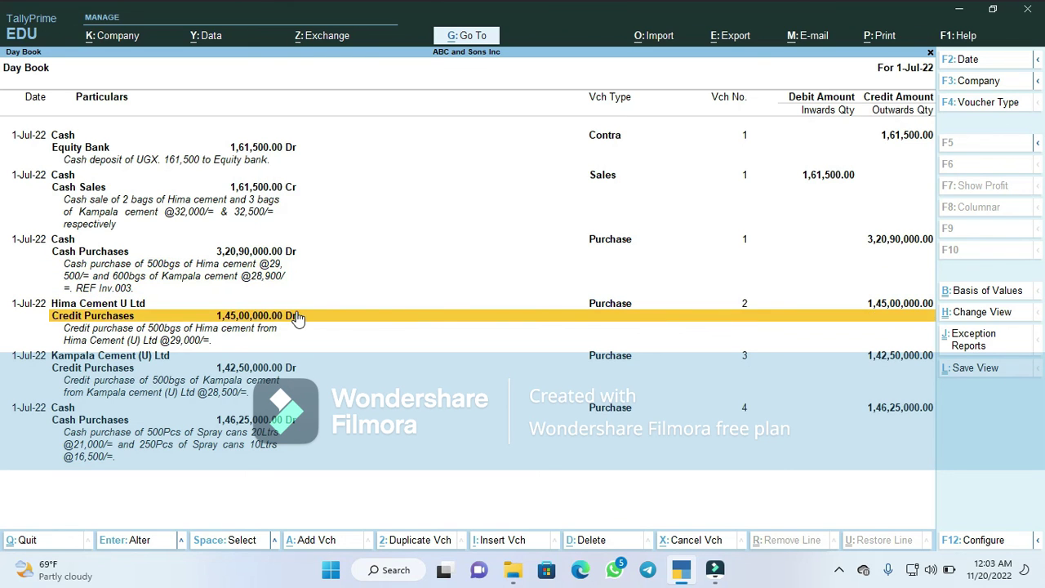
key("Down")
key("Down")
key("Down")
key("Down")
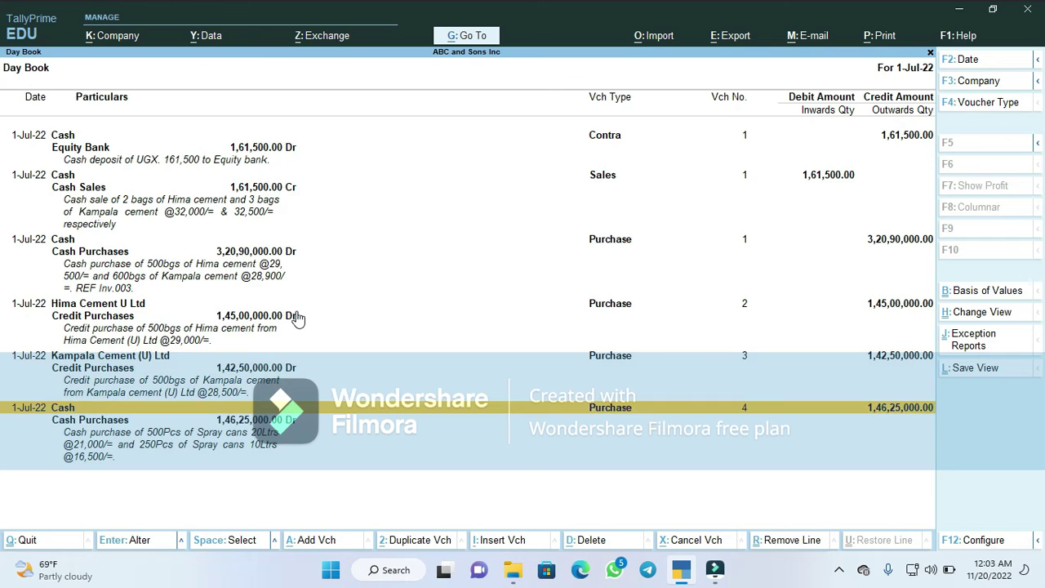
key("Down")
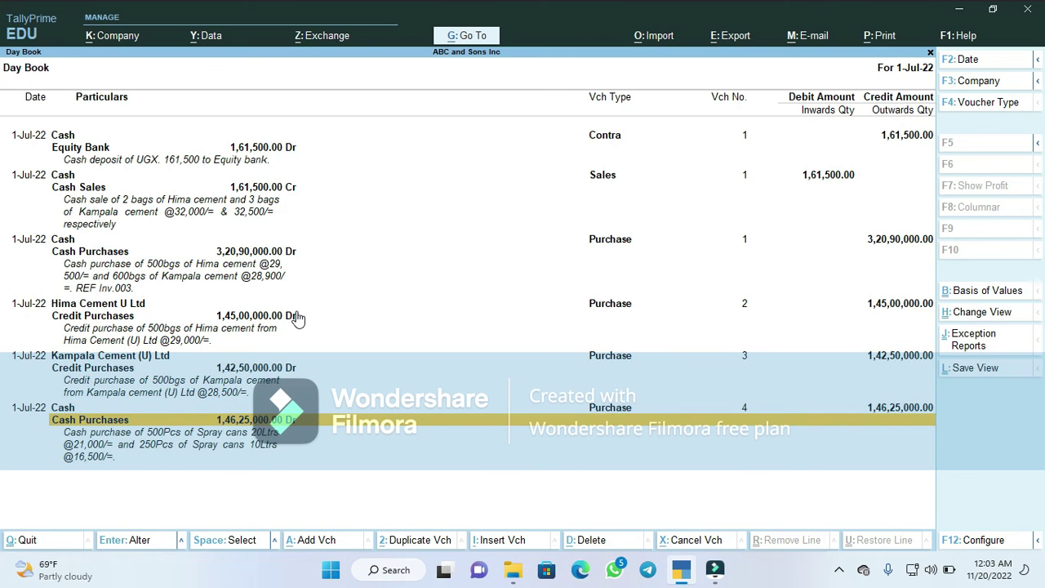
key("Down")
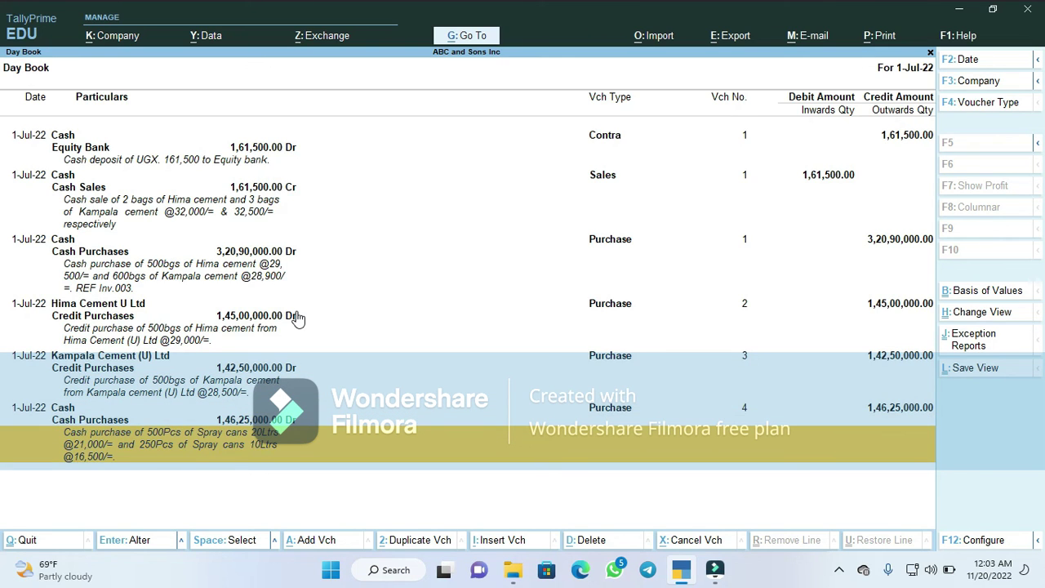
key("Up")
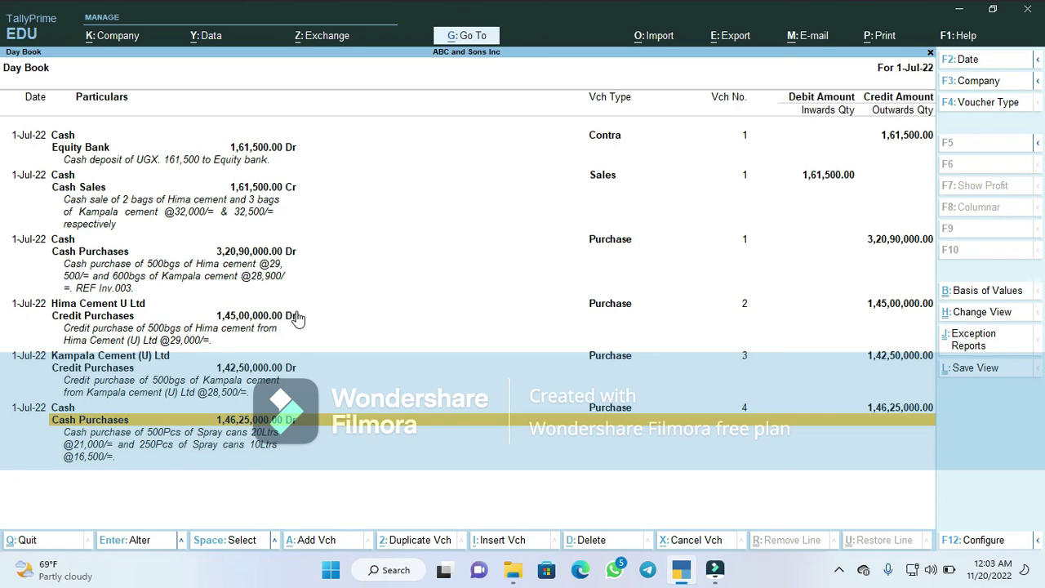
key("Up")
key("Up")
key("Up")
key("Up")
key("Up")
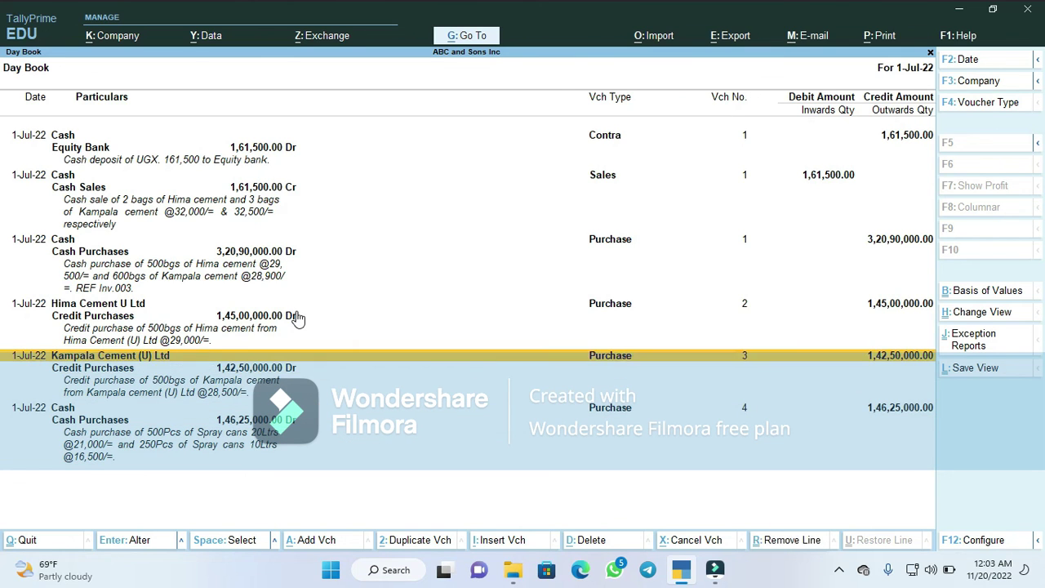
key("Up")
key("Up")
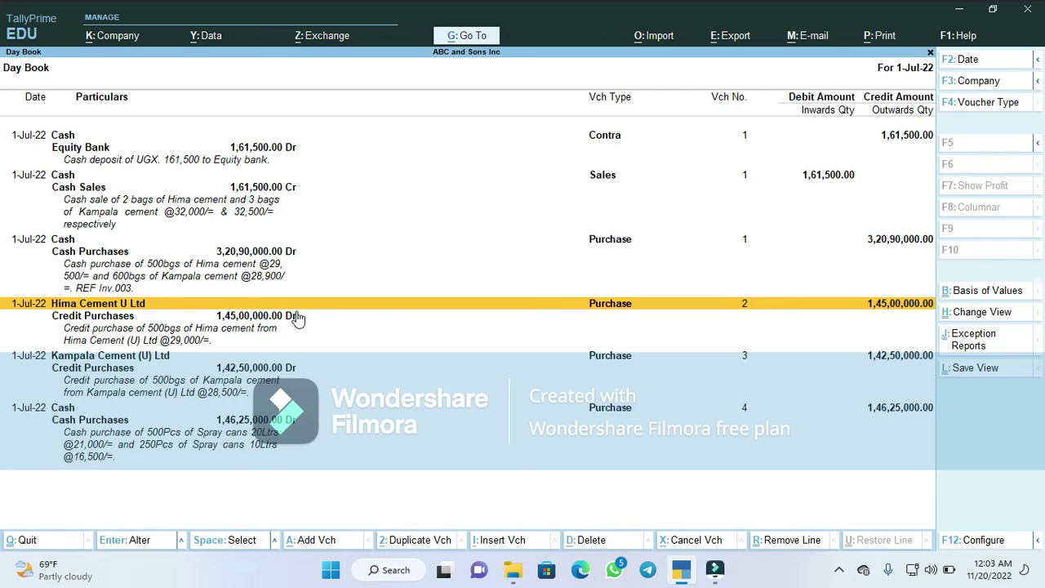
key("Up")
key("Up")
key("Down")
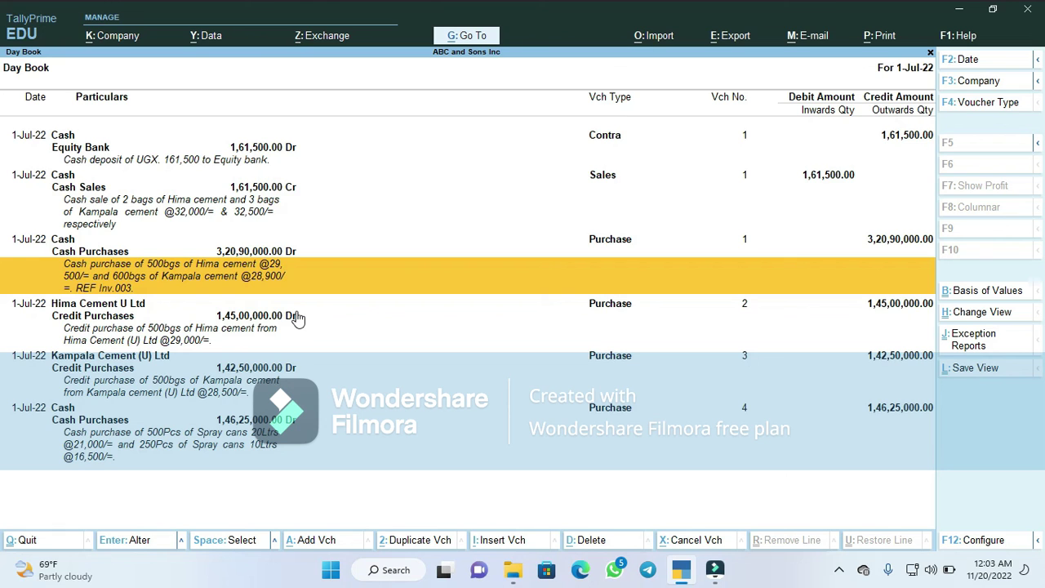
key("Escape")
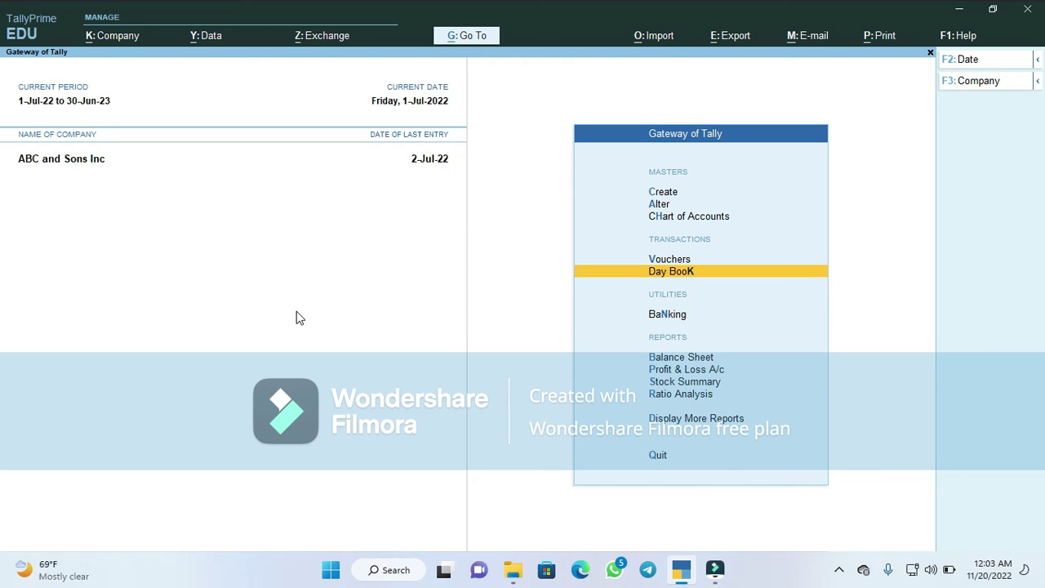
View the list of ledgers in the Chart of Accounts, and return to the Gateway of Tally
key("Up")
key("Up")
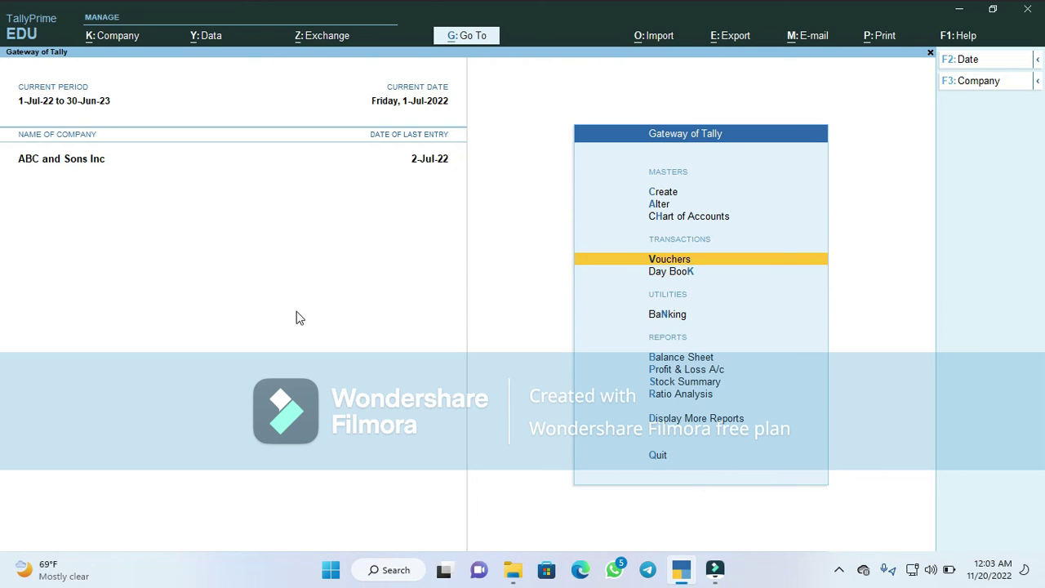
key("Down")
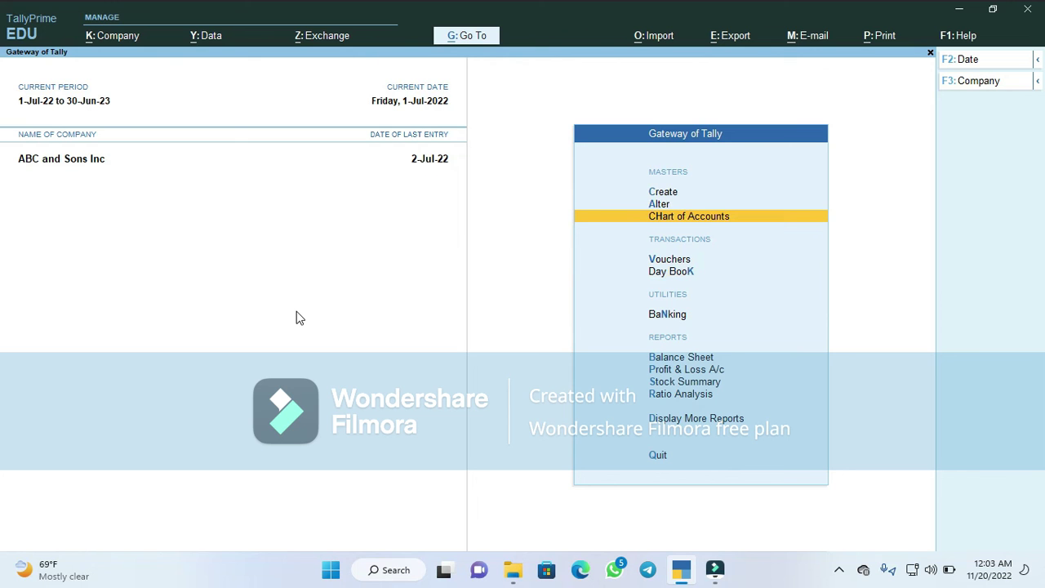
key("Return")
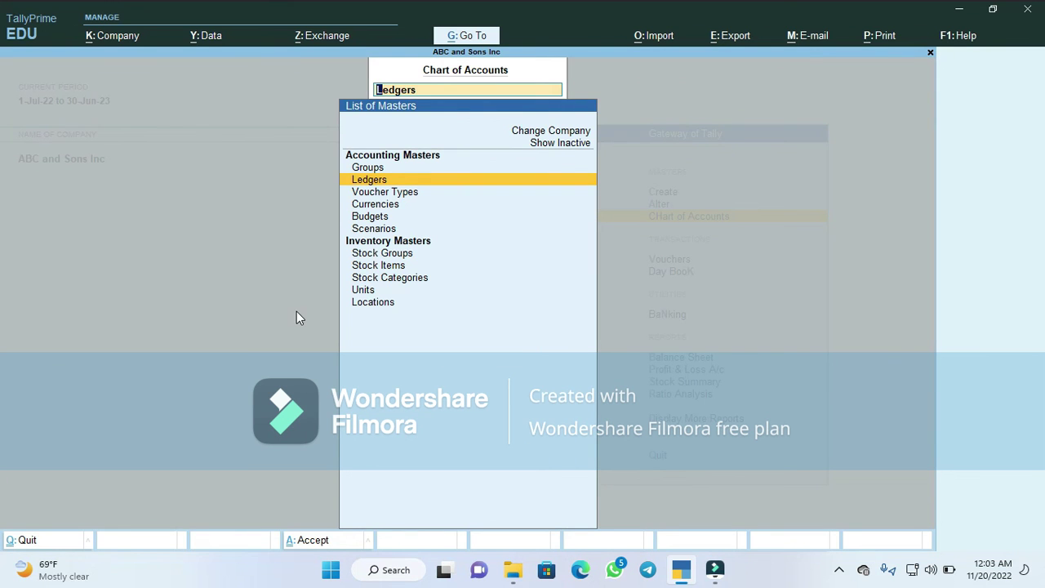
key("Return")
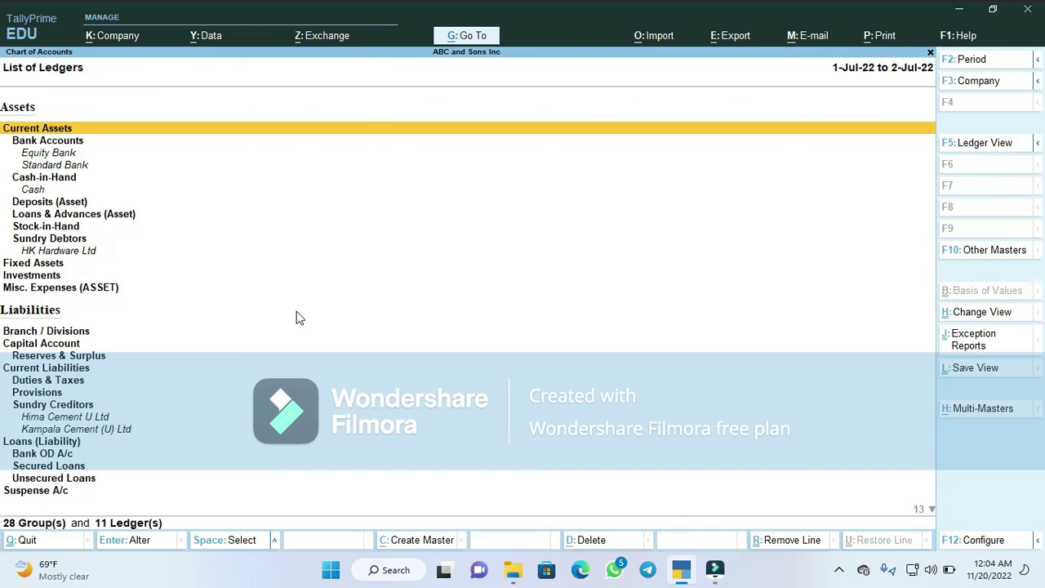
key("Escape")
key("Escape")
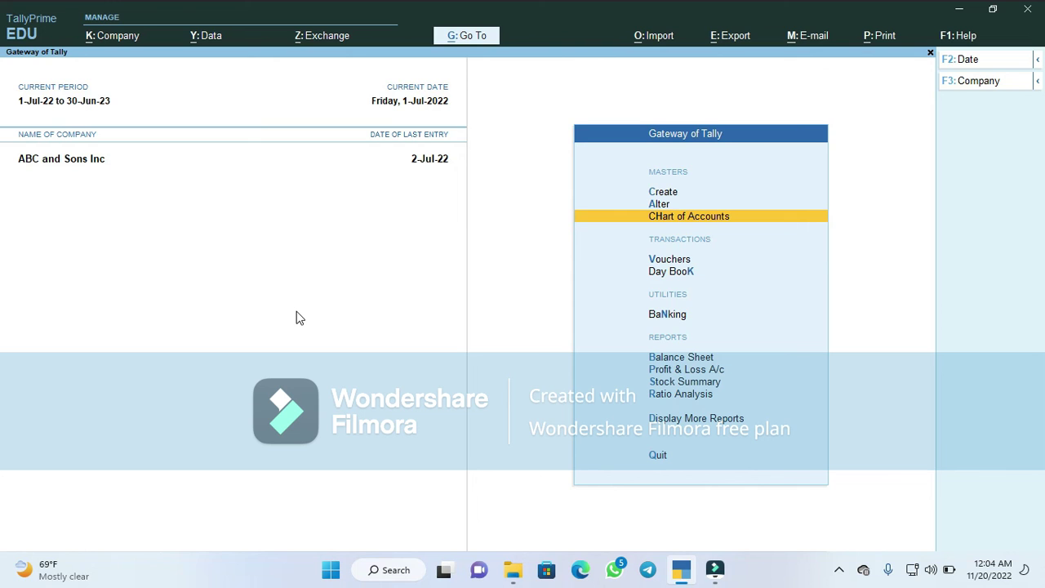
Go to the Account Books among the additional accounting reports
key("Down")
key("Down")
key("Down")
key("Down")
key("Down")
key("Down")
key("Down")
key("Down")
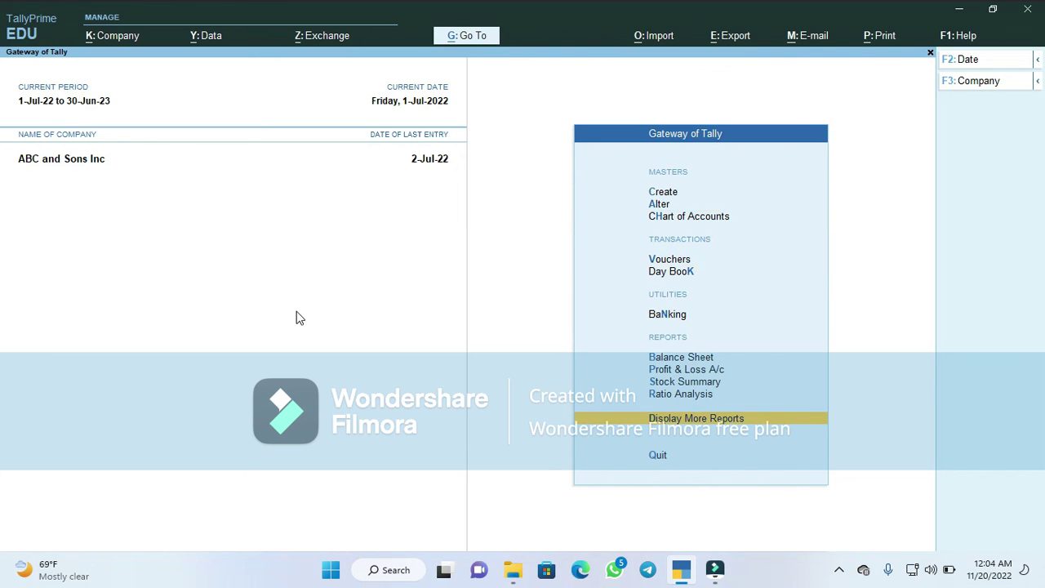
key("Return")
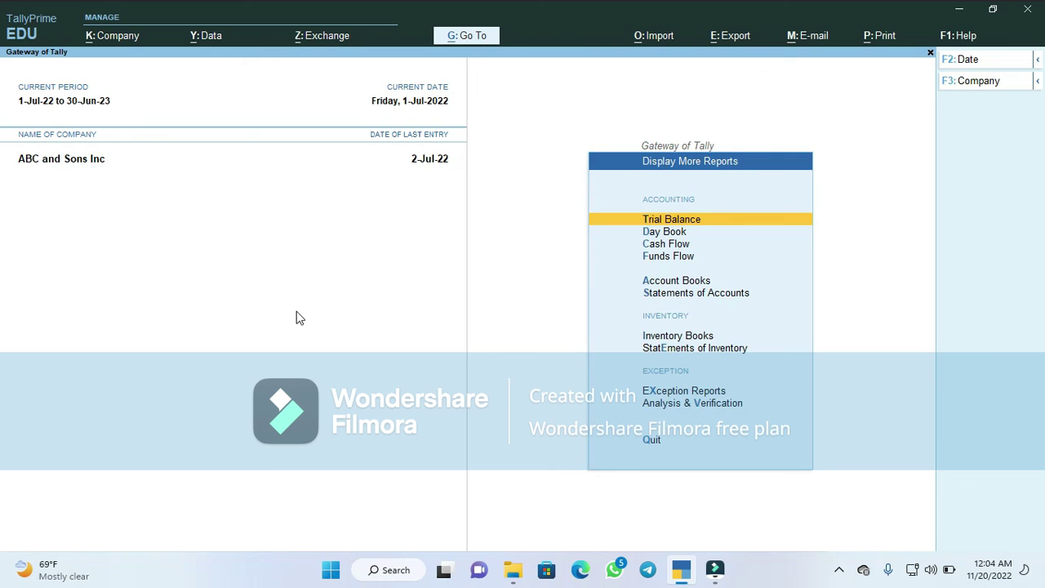
key("Down")
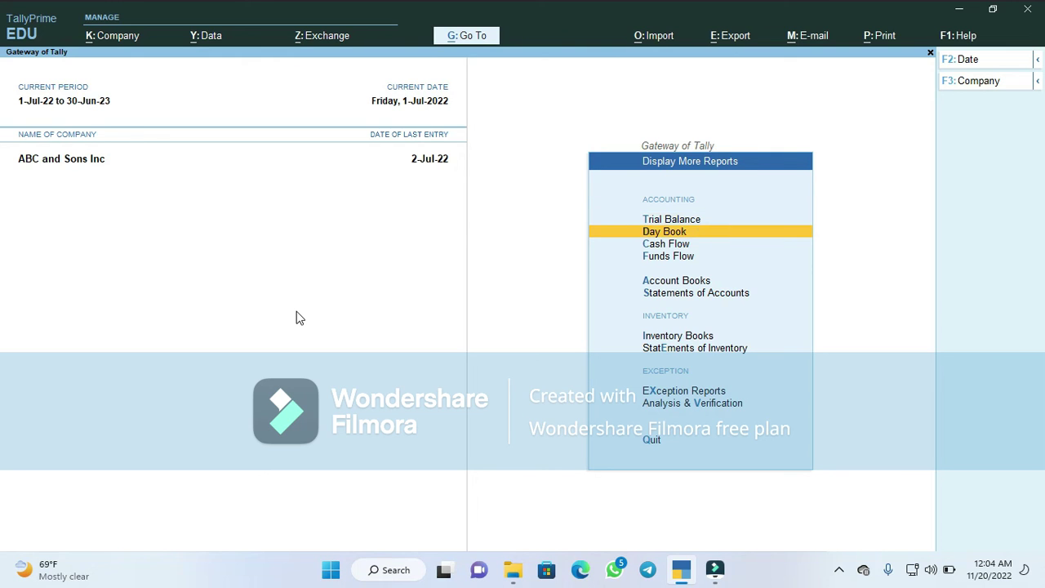
key("Down")
key("Down")
key("Down")
key("Down")
key("Up")
key("Return")
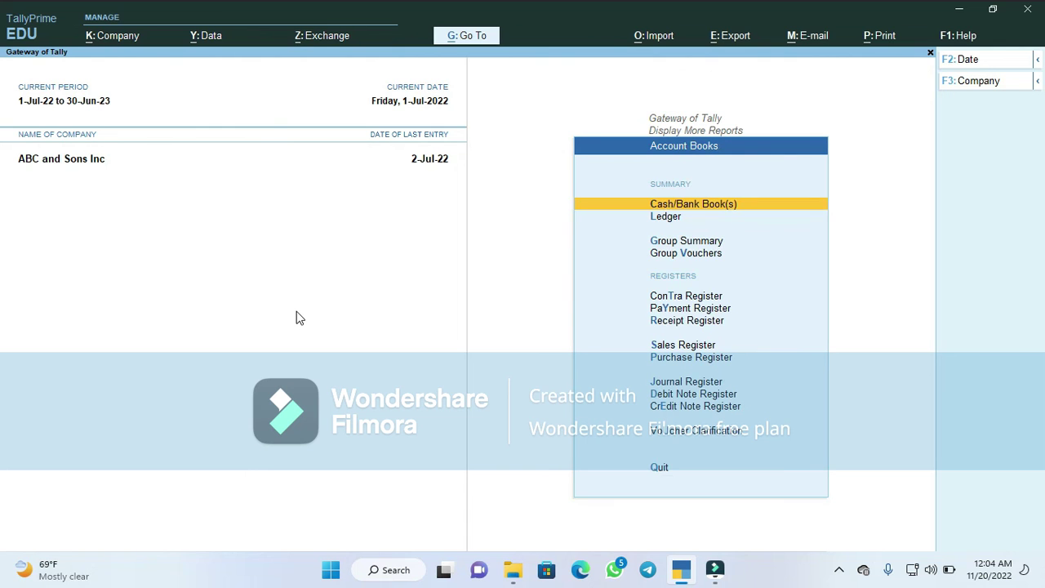
Examine the ledger vouchers of HK Hardware Ltd, and leave the Account Books
key("Down")
key("Return")
key("Down")
key("Up")
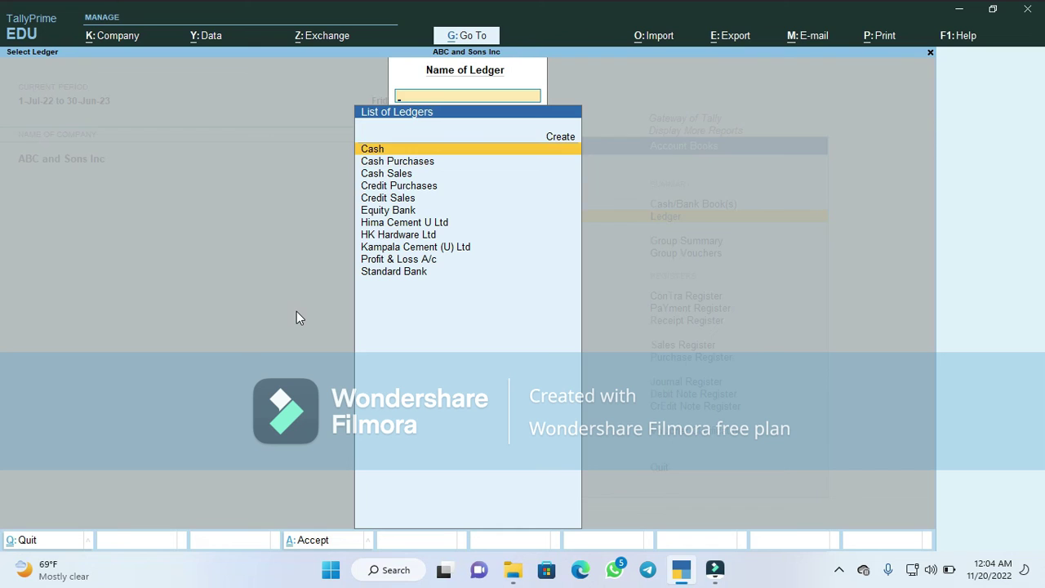
key("Down")
key("Down")
key("Down")
key("Down")
key("Down")
key("Down")
key("Down")
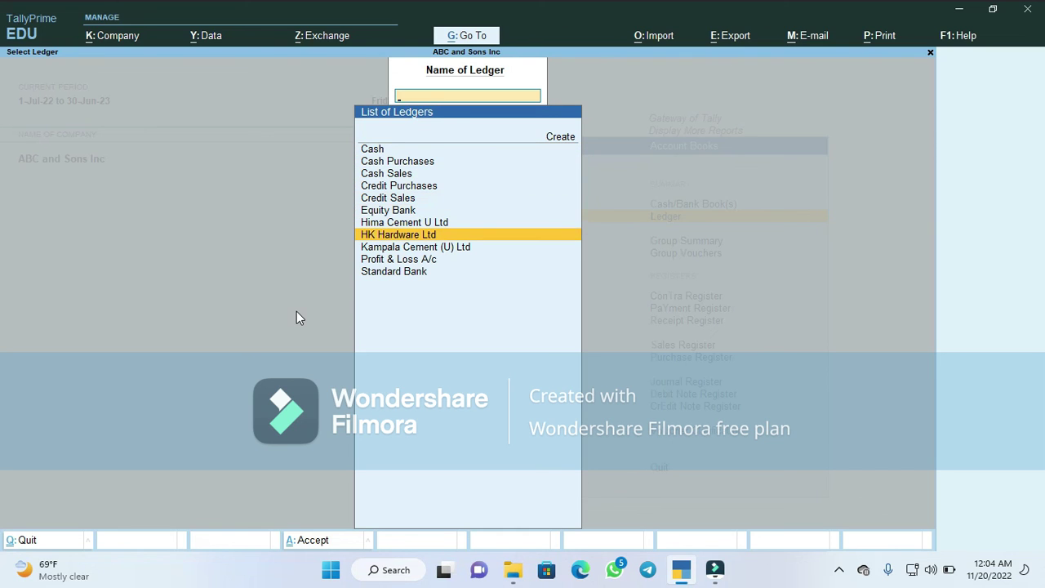
key("Return")
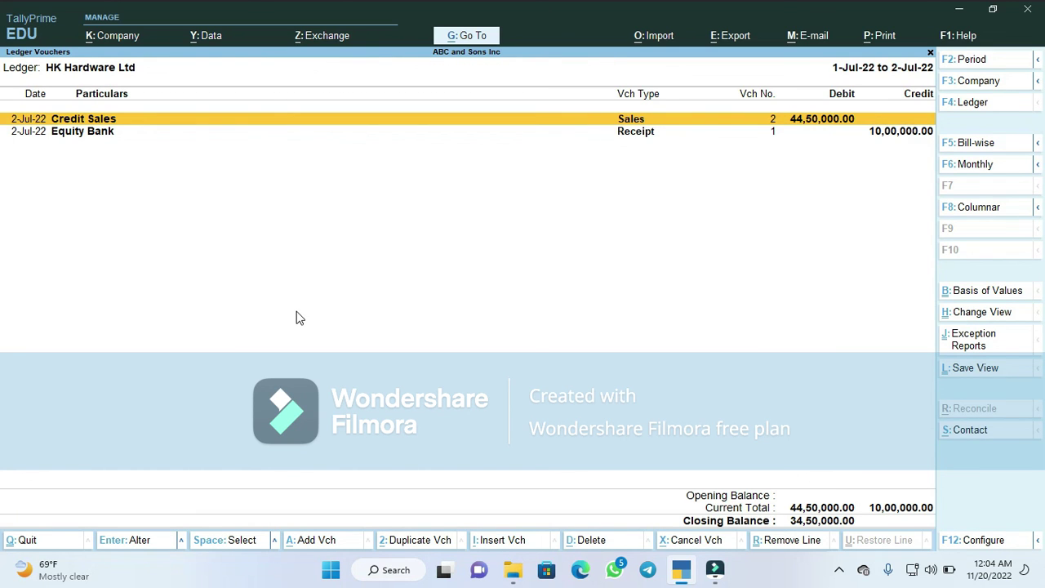
key("ctrl")
key("Escape")
key("Escape")
key("Escape")
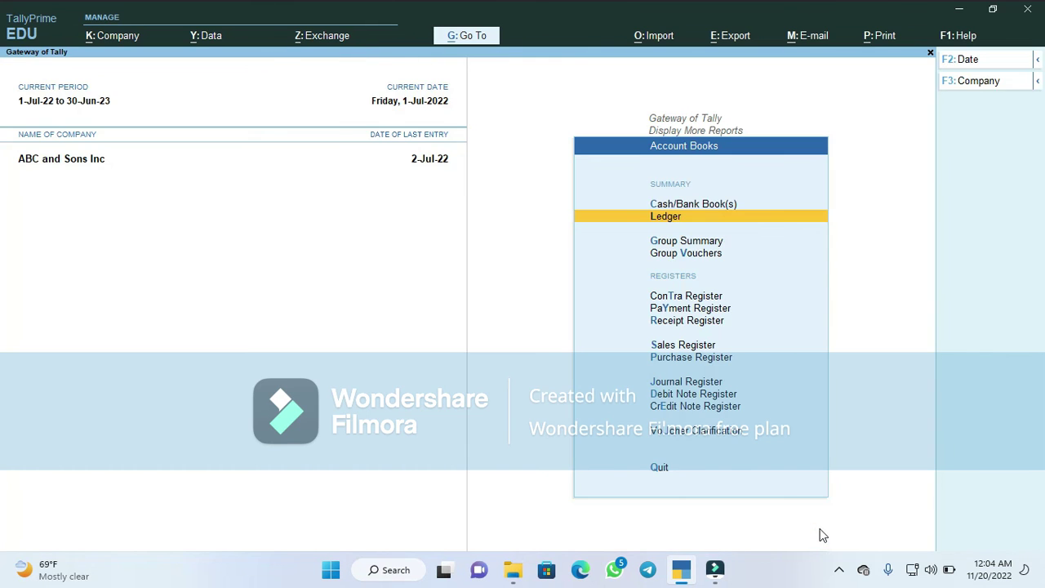
key("Escape")
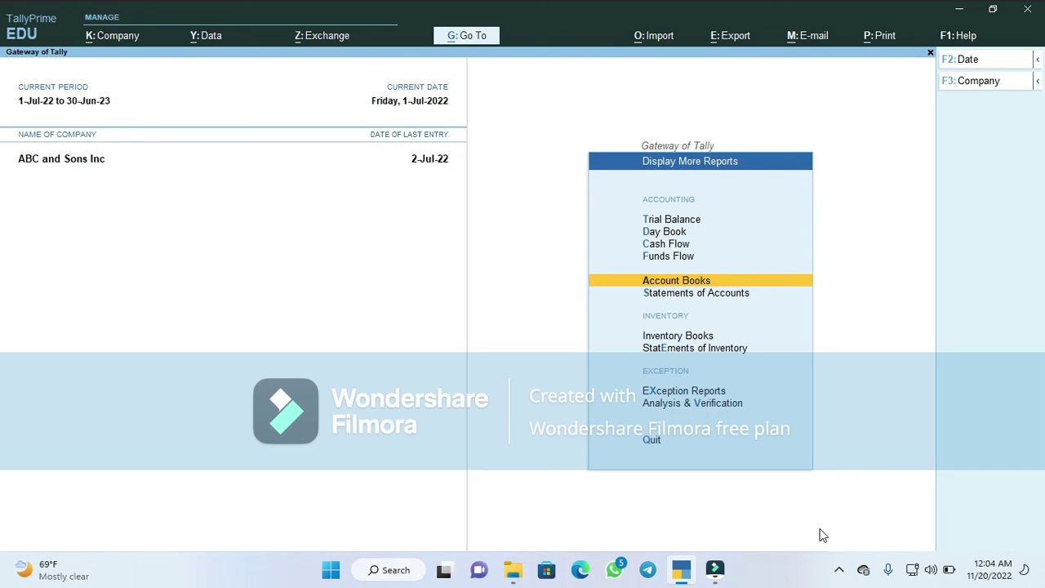
key("Up")
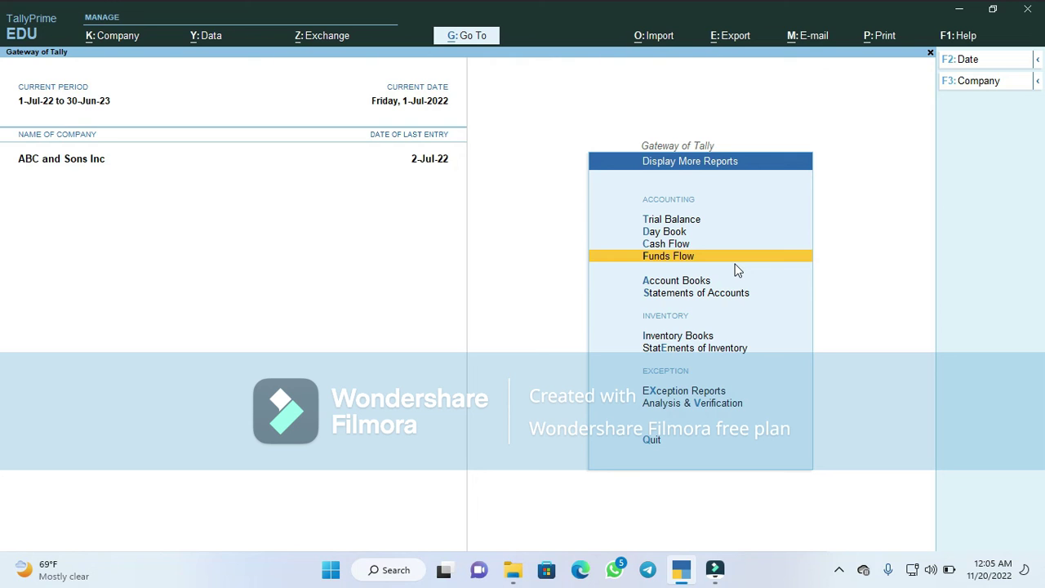
key("Down")
key("Up")
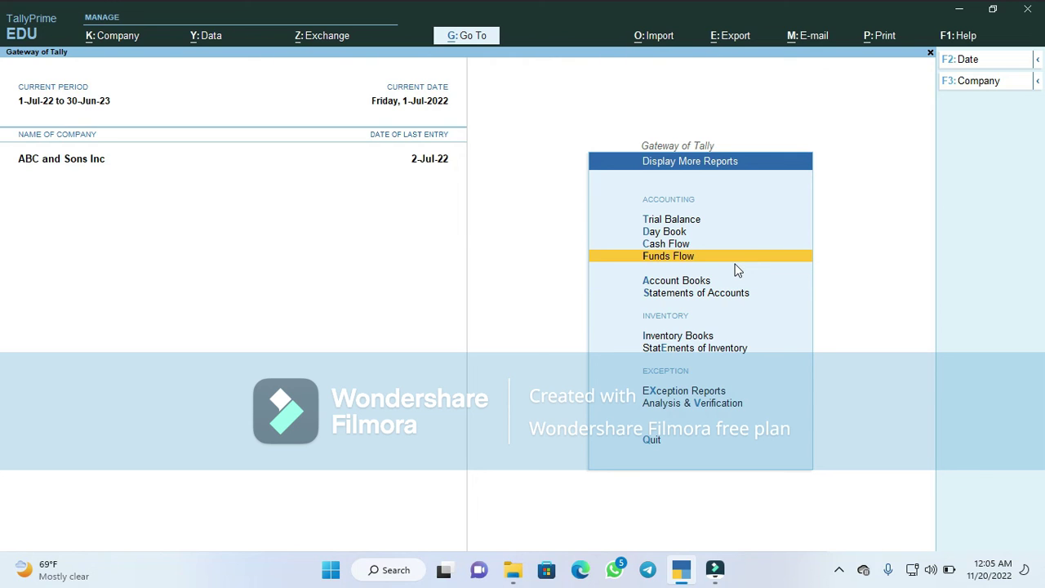